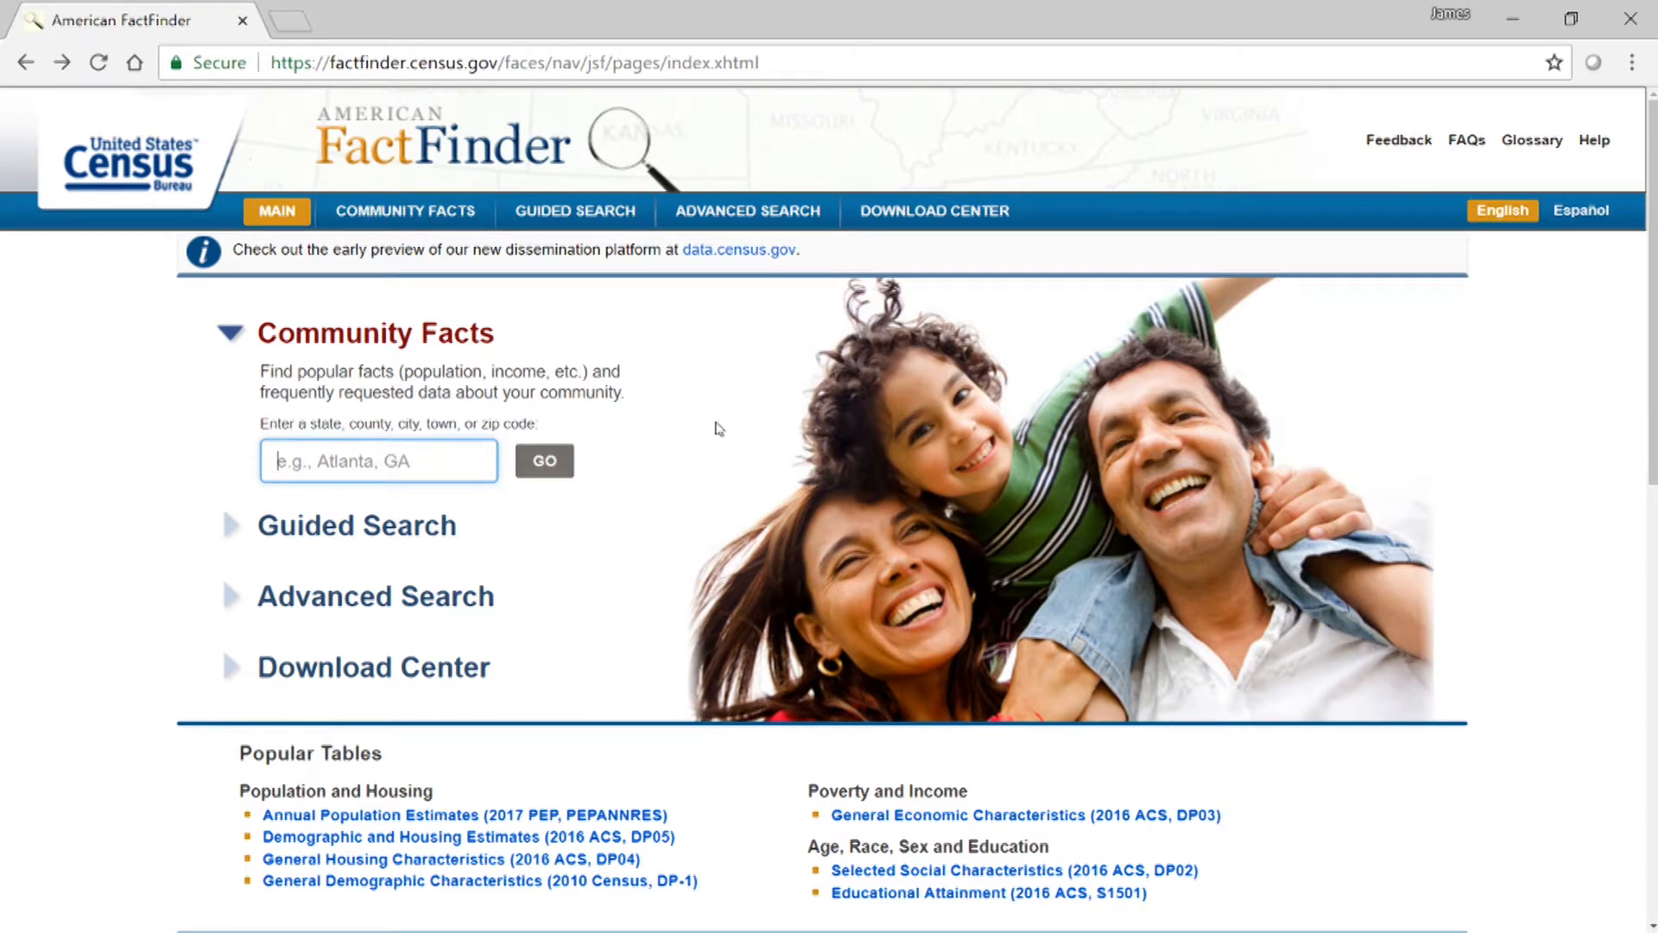
Open the Demographic and Housing Estimates (2016 ACS, DP05) table from the Popular Tables.
scroll(745, 484, "down", 2)
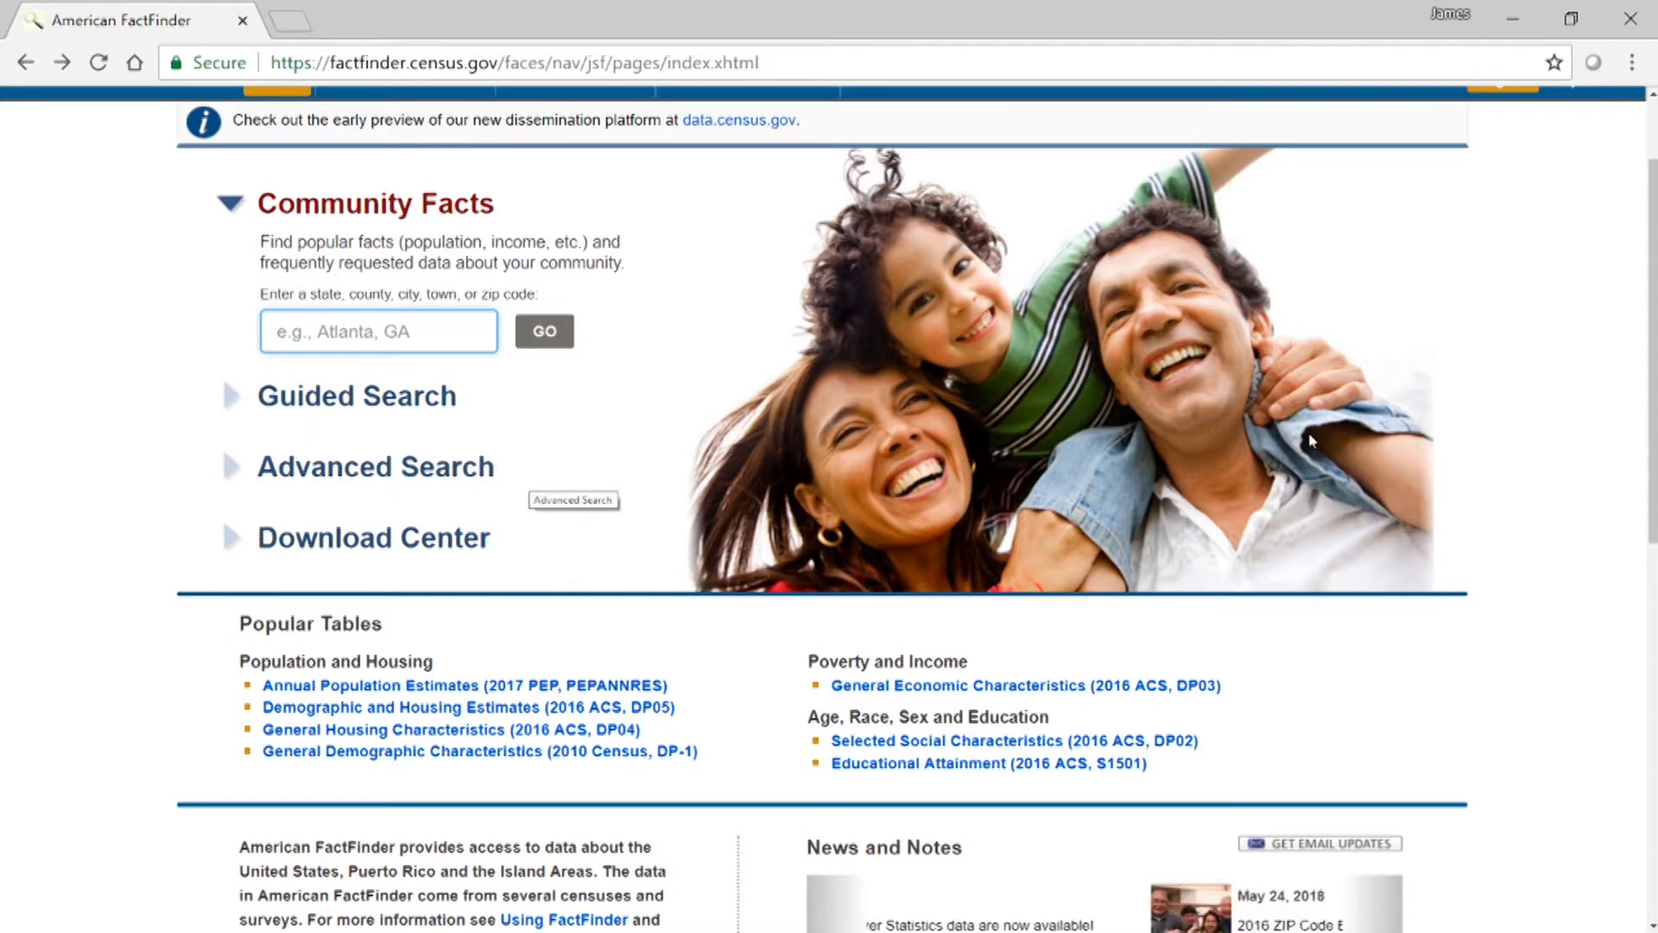
scroll(1222, 298, "up", 2)
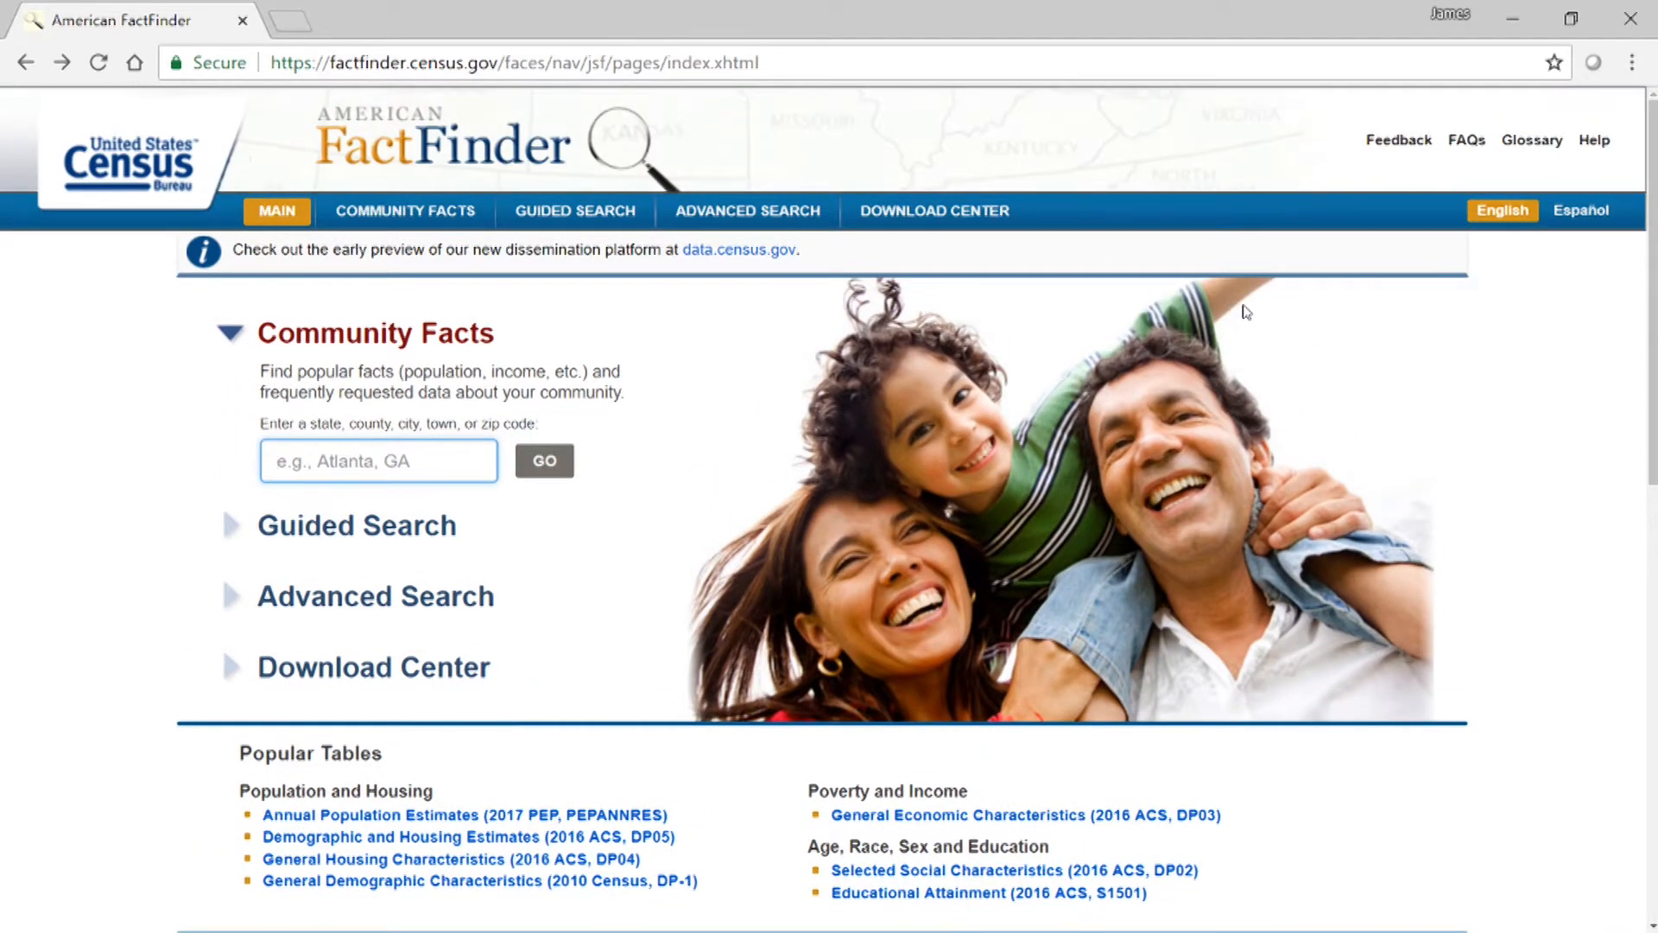
scroll(1247, 311, "down", 3)
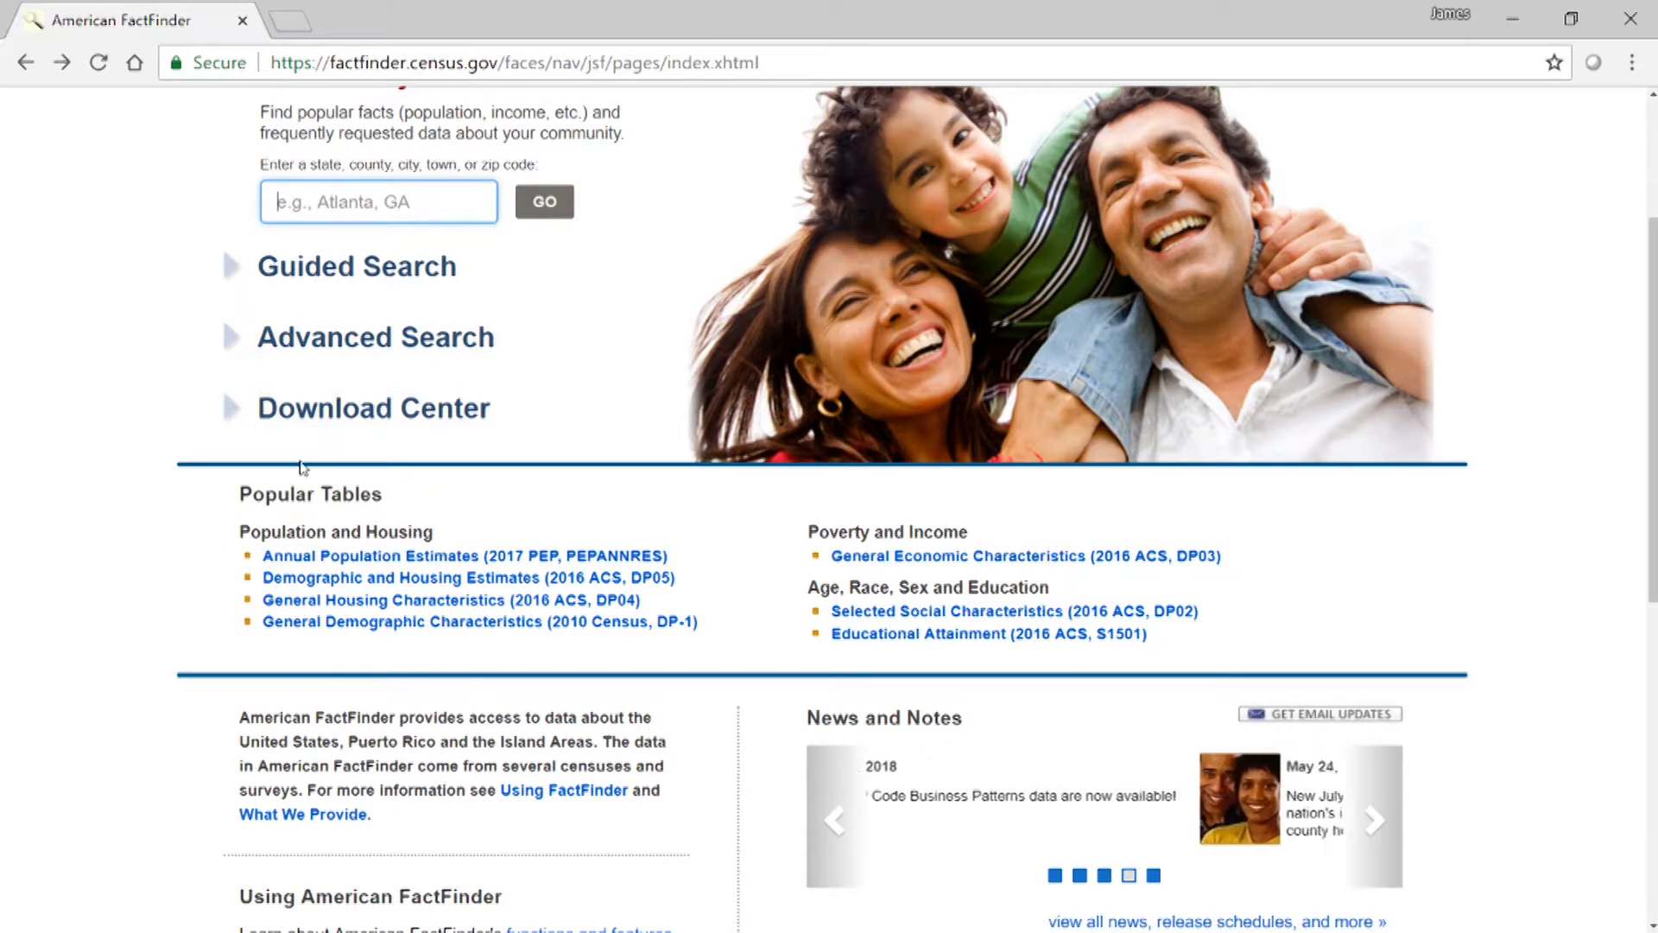
left_click_drag(240, 493, 383, 493)
left_click(477, 494)
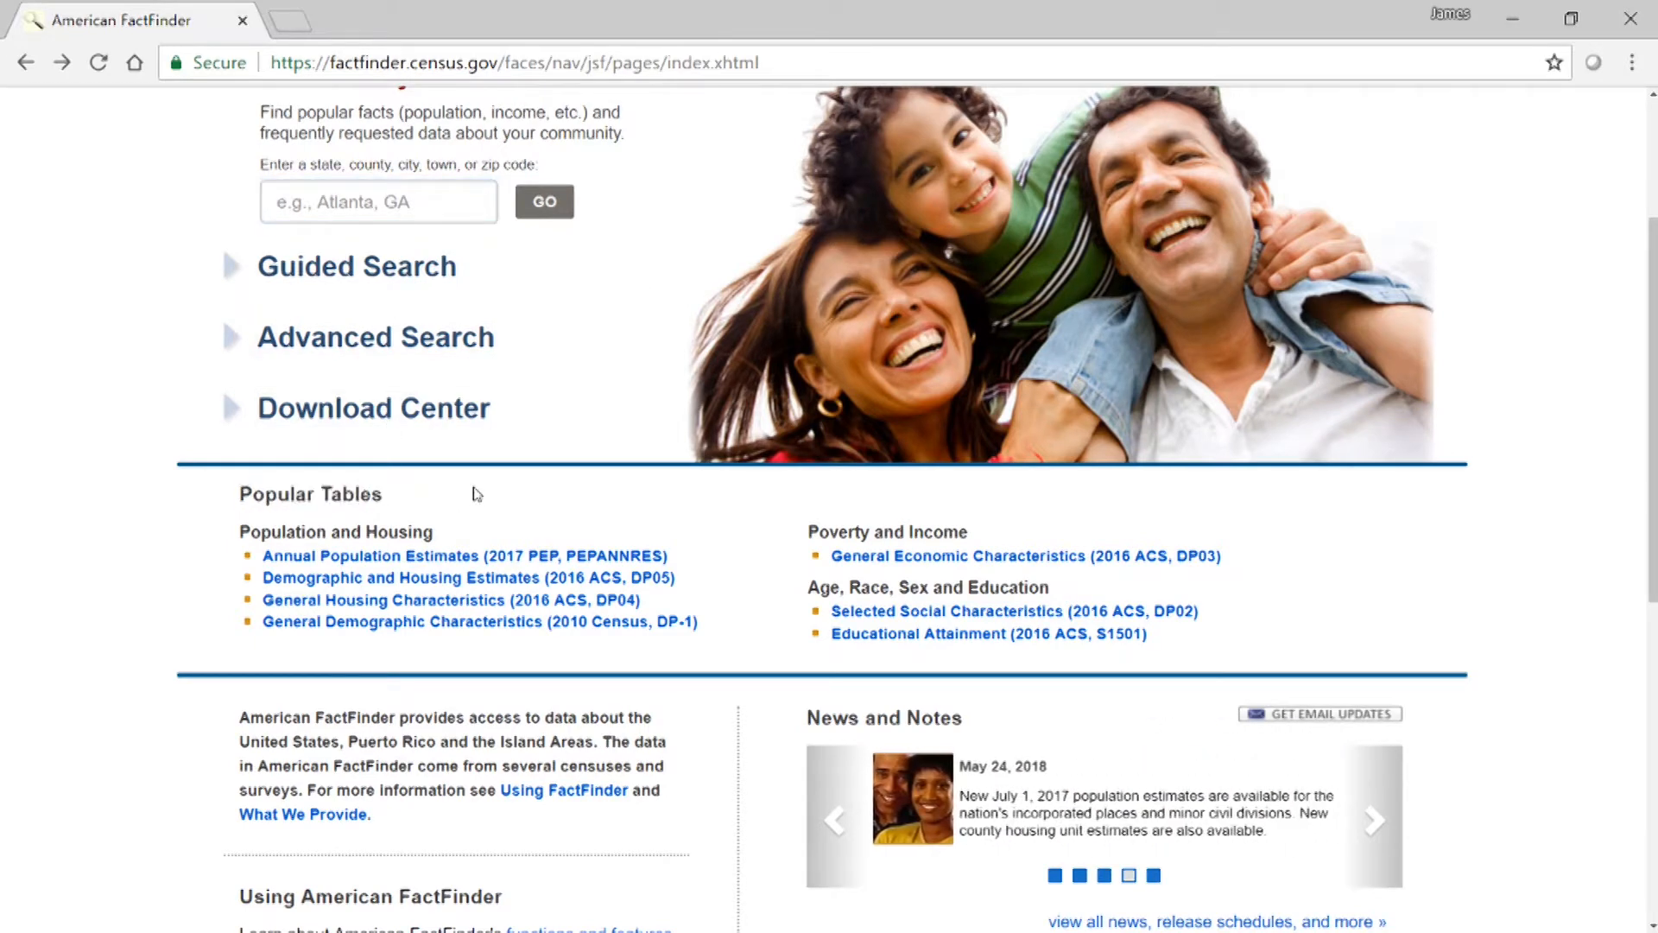
left_click(419, 584)
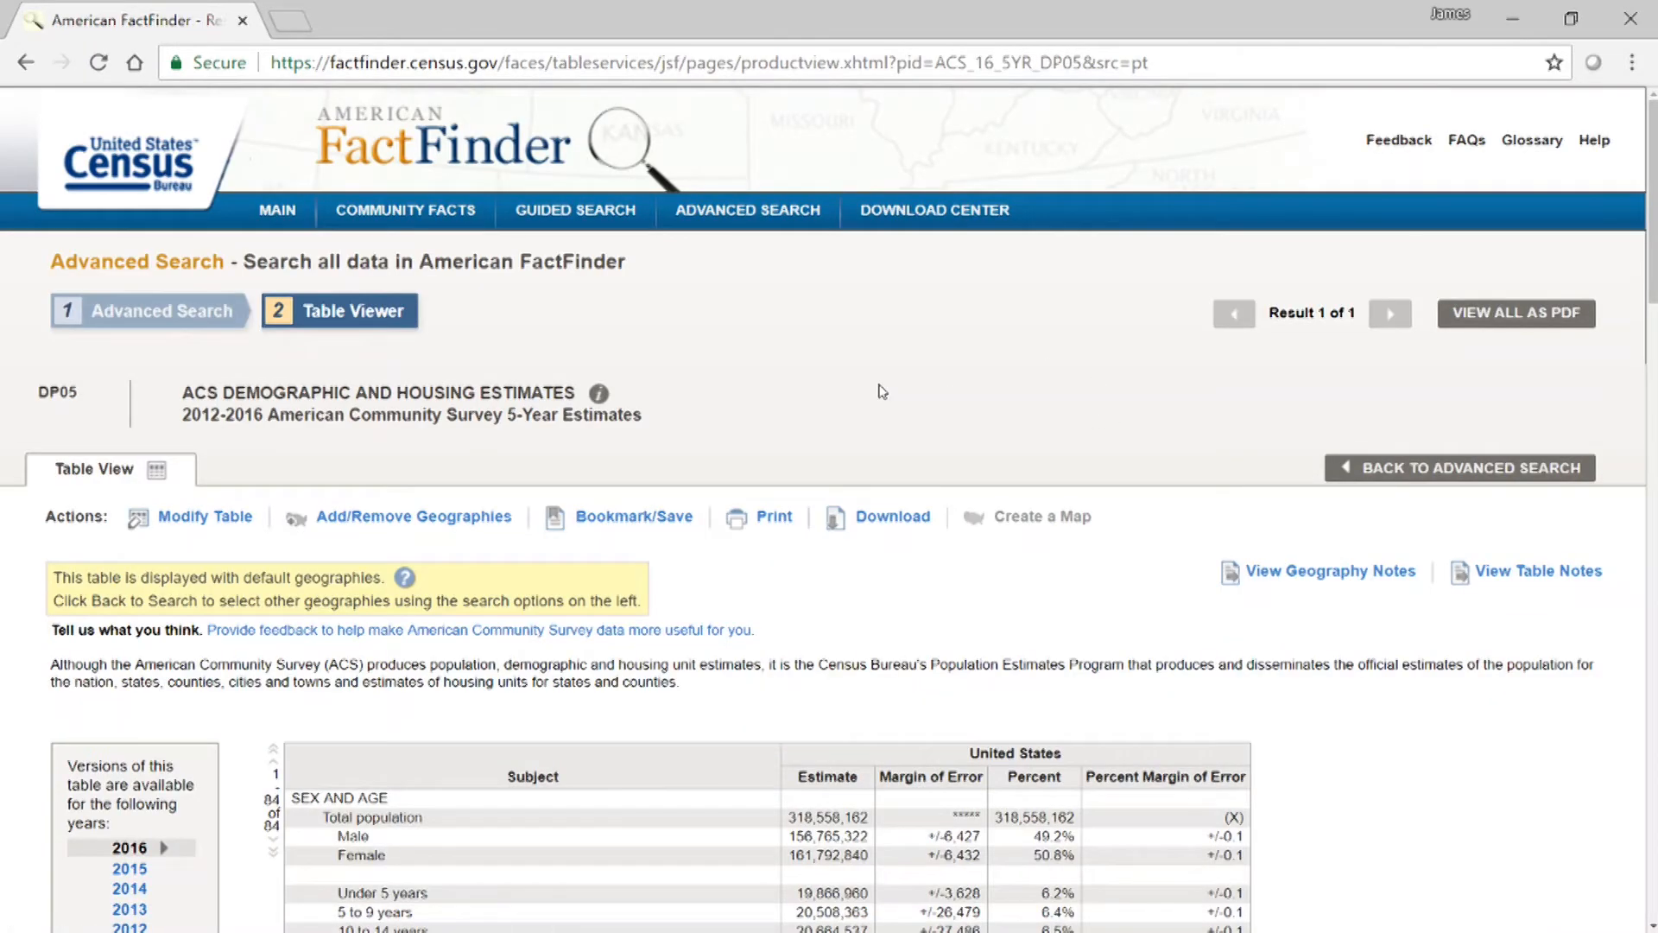
Examine the DP05 table's subject sections and its Estimate and Margin of Error columns for the United States.
scroll(922, 381, "down", 5)
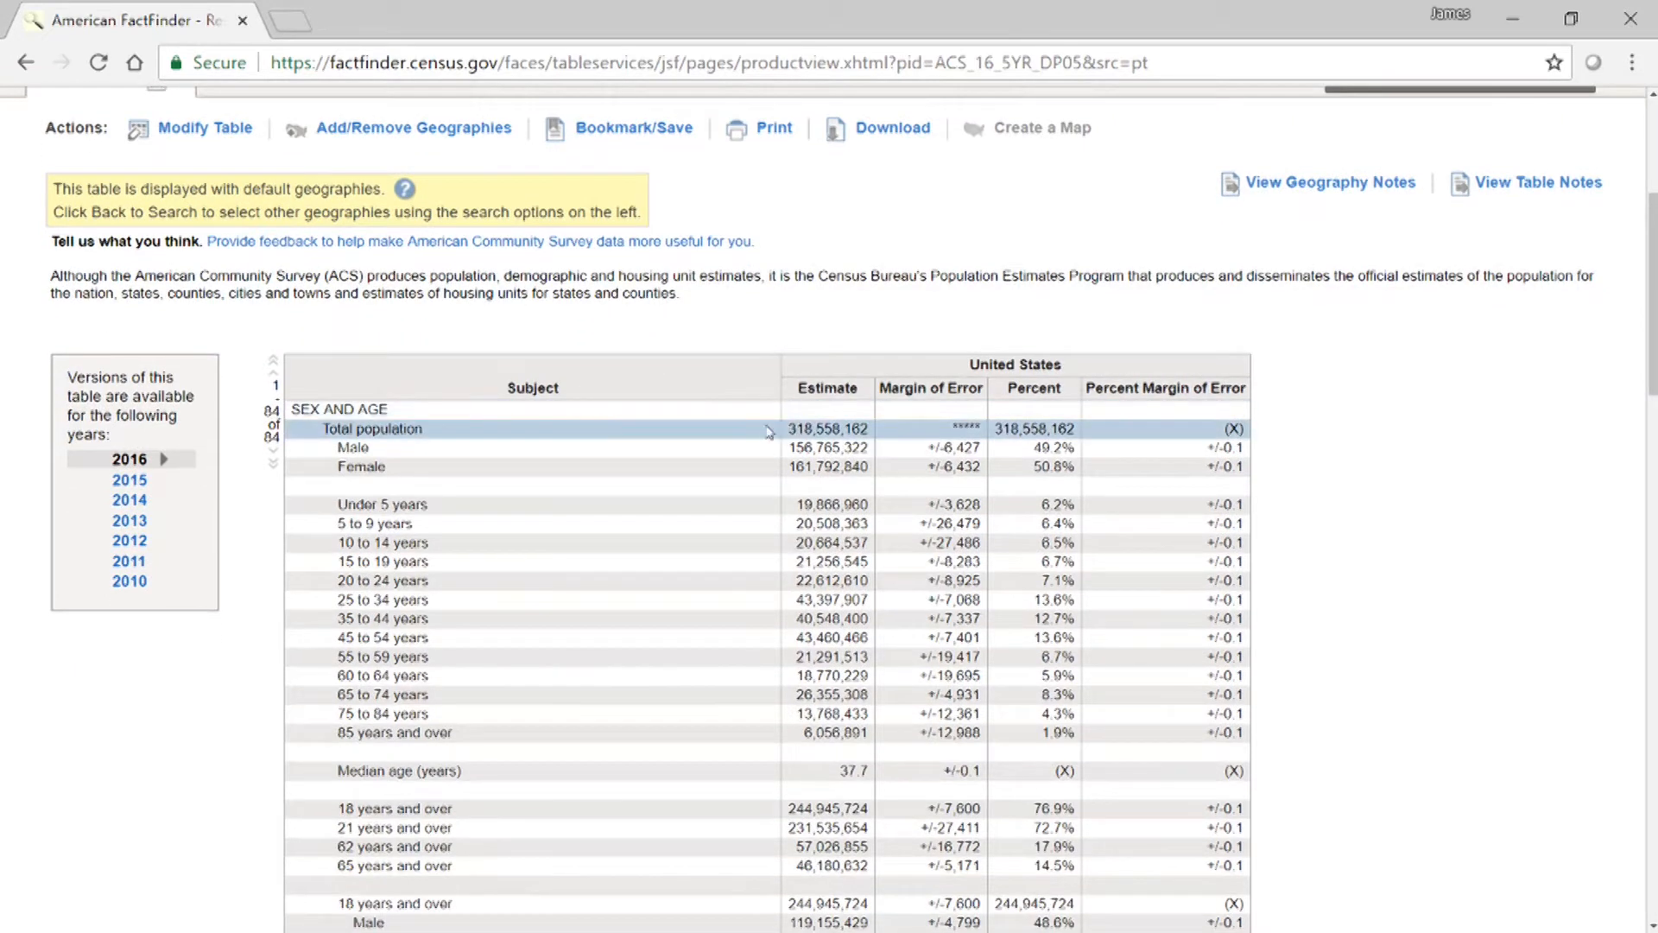
scroll(429, 270, "down", 3)
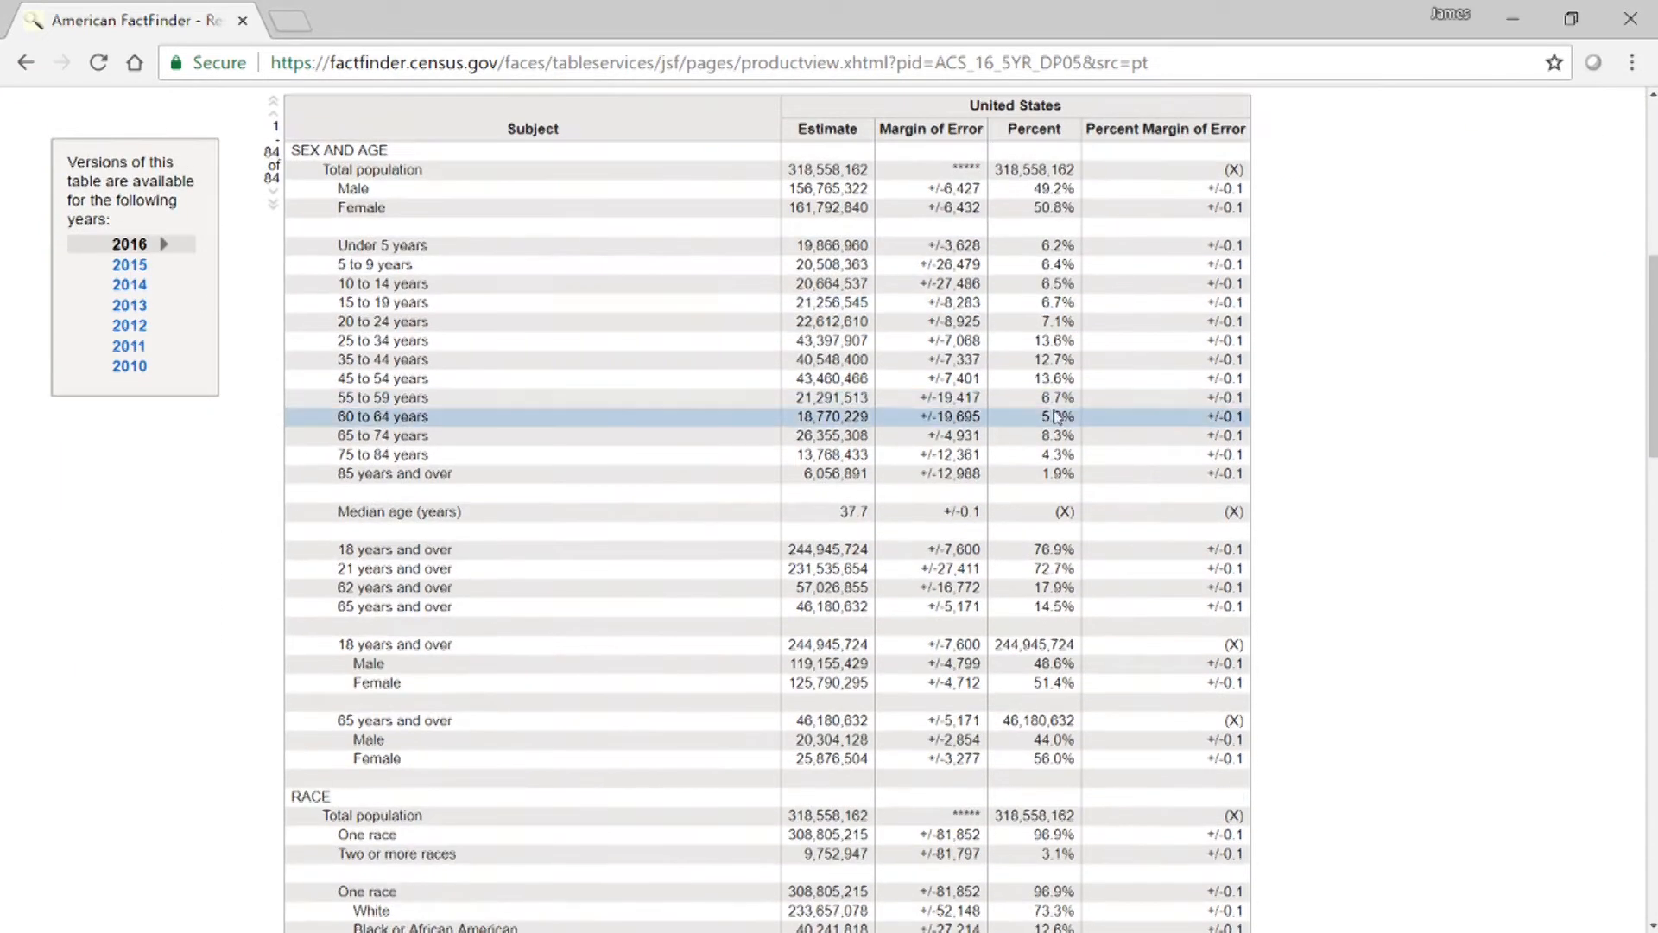
scroll(518, 436, "down", 3)
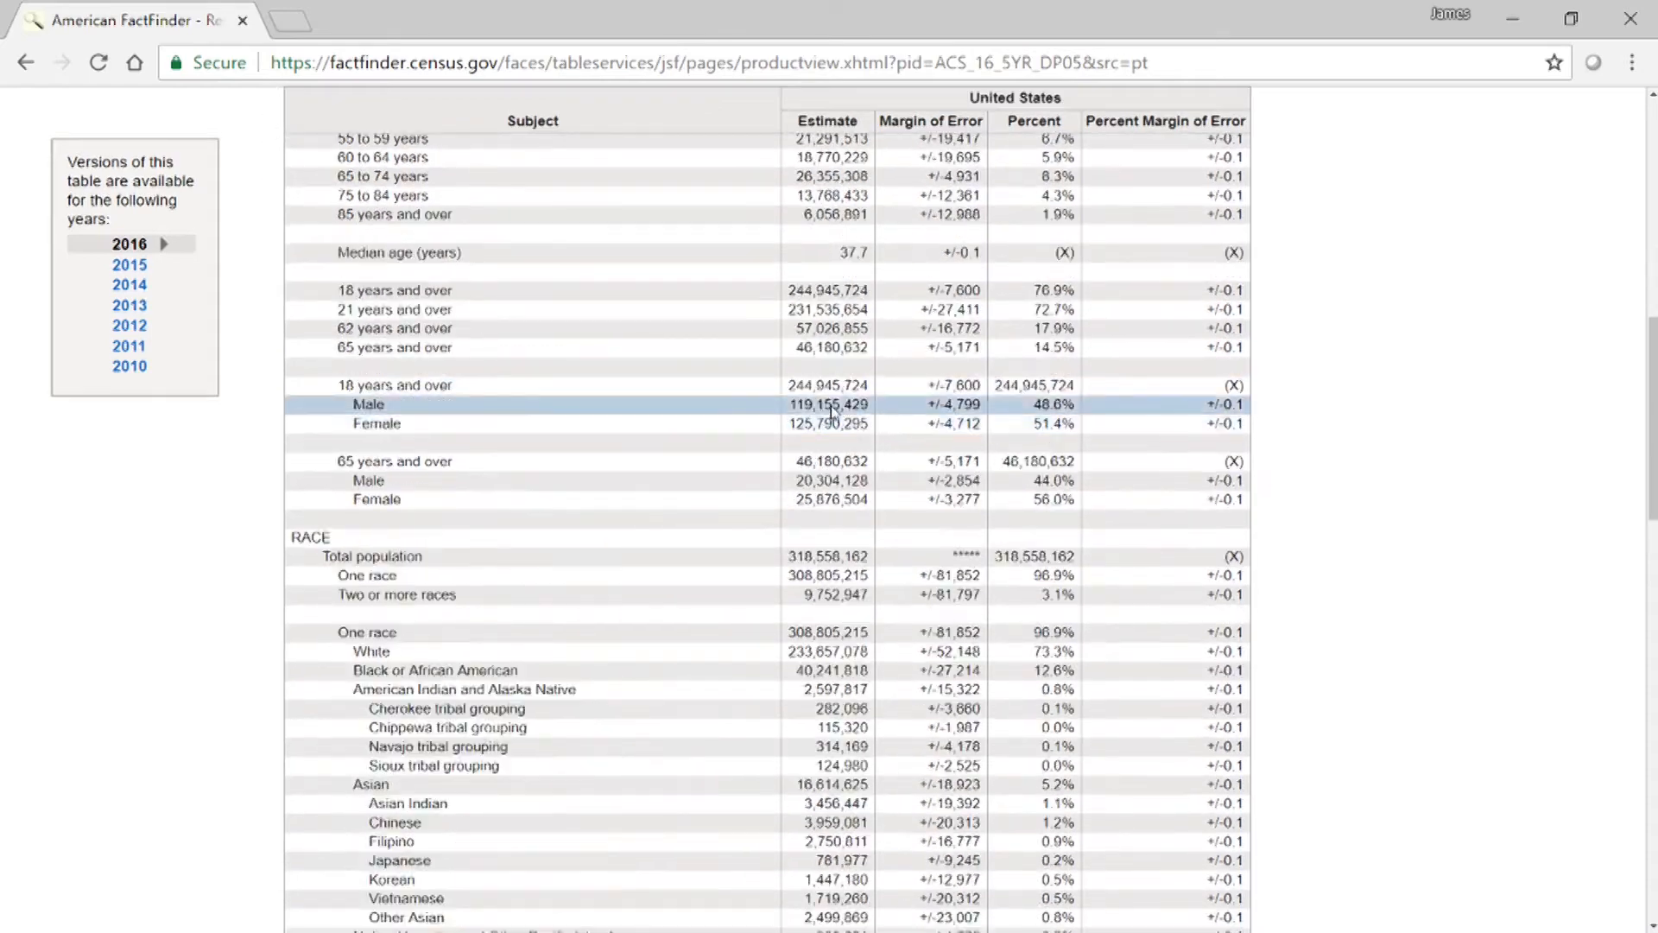
scroll(559, 535, "down", 6)
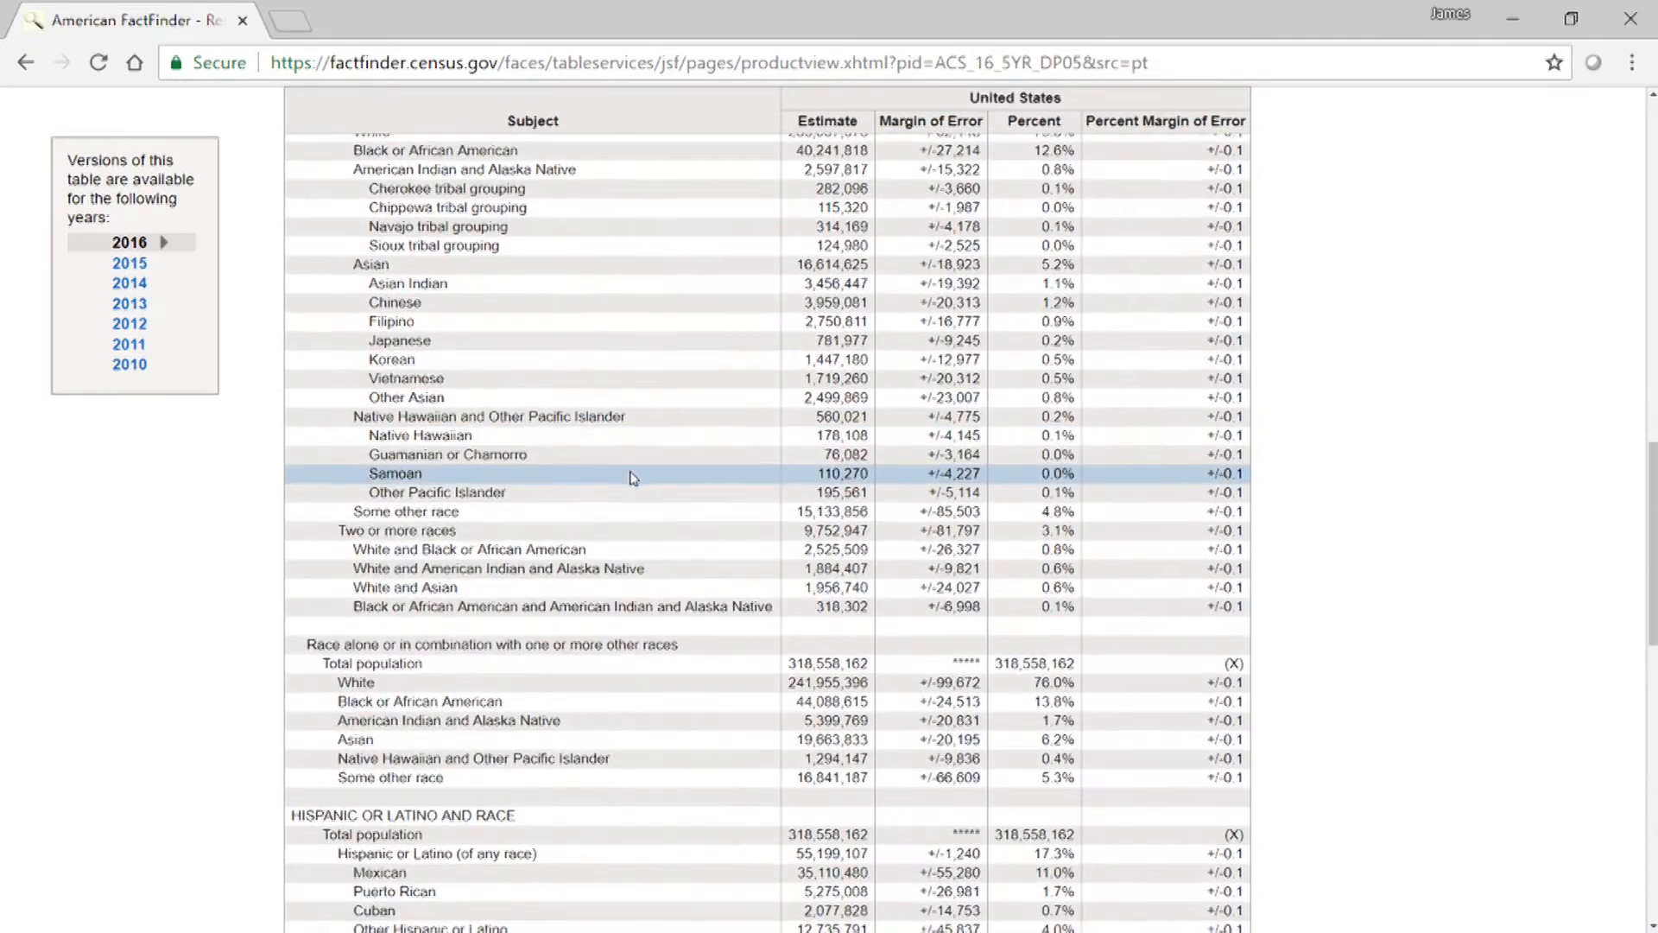
scroll(633, 477, "down", 8)
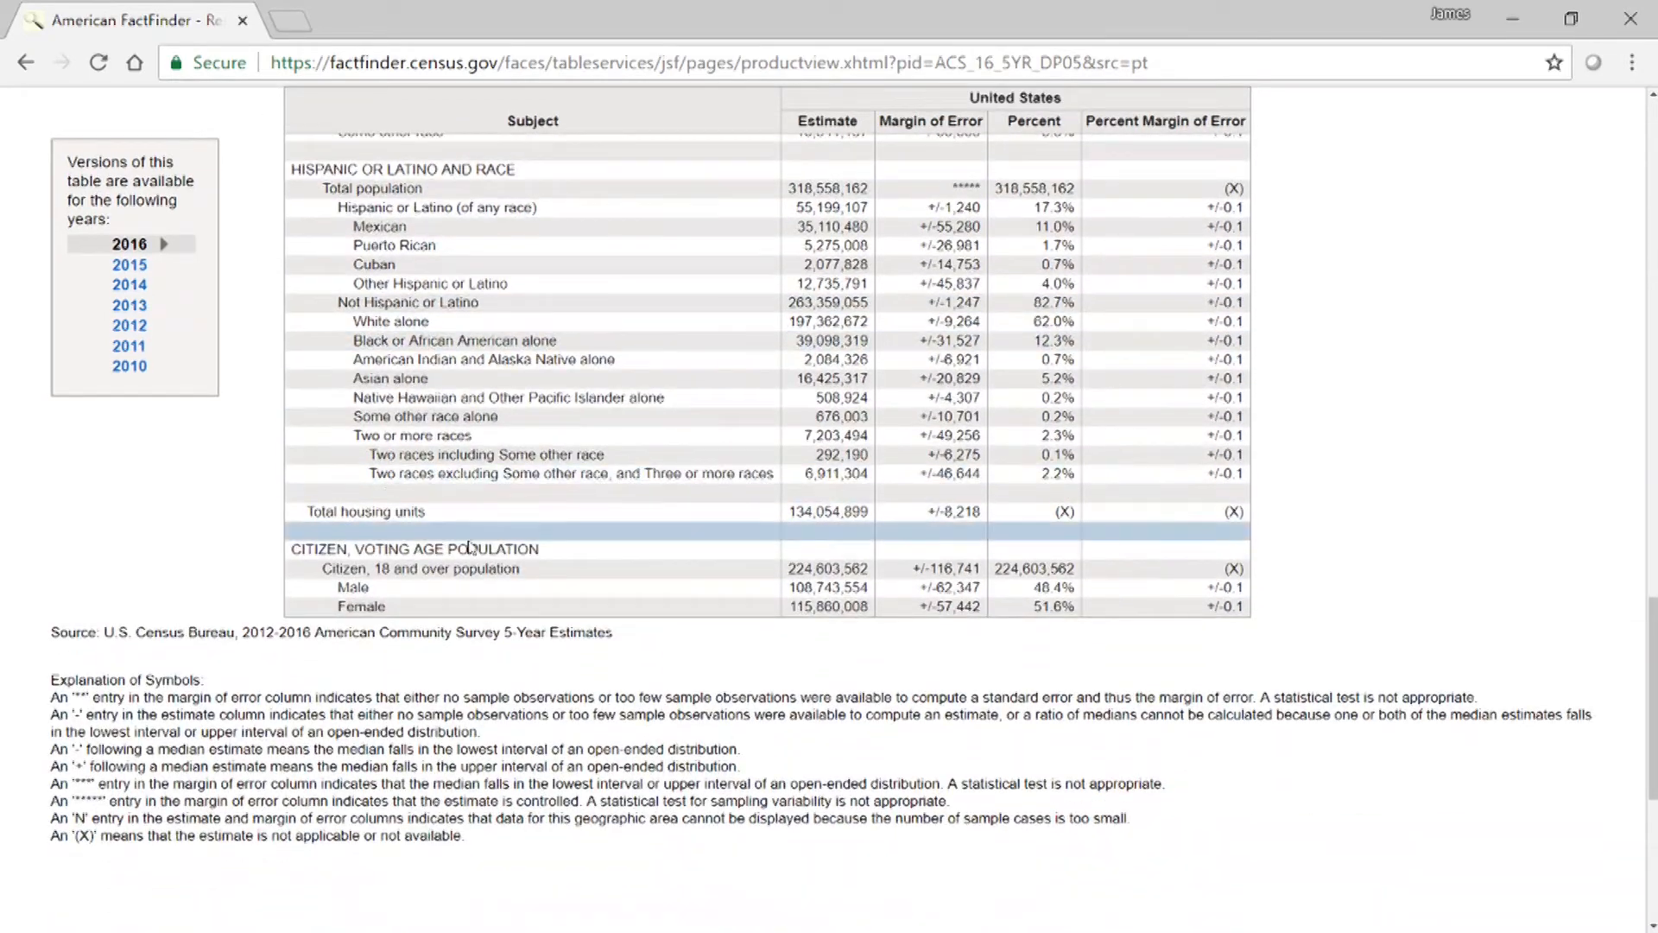
scroll(1356, 430, "up", 10)
scroll(1380, 417, "up", 15)
scroll(1011, 509, "down", 2)
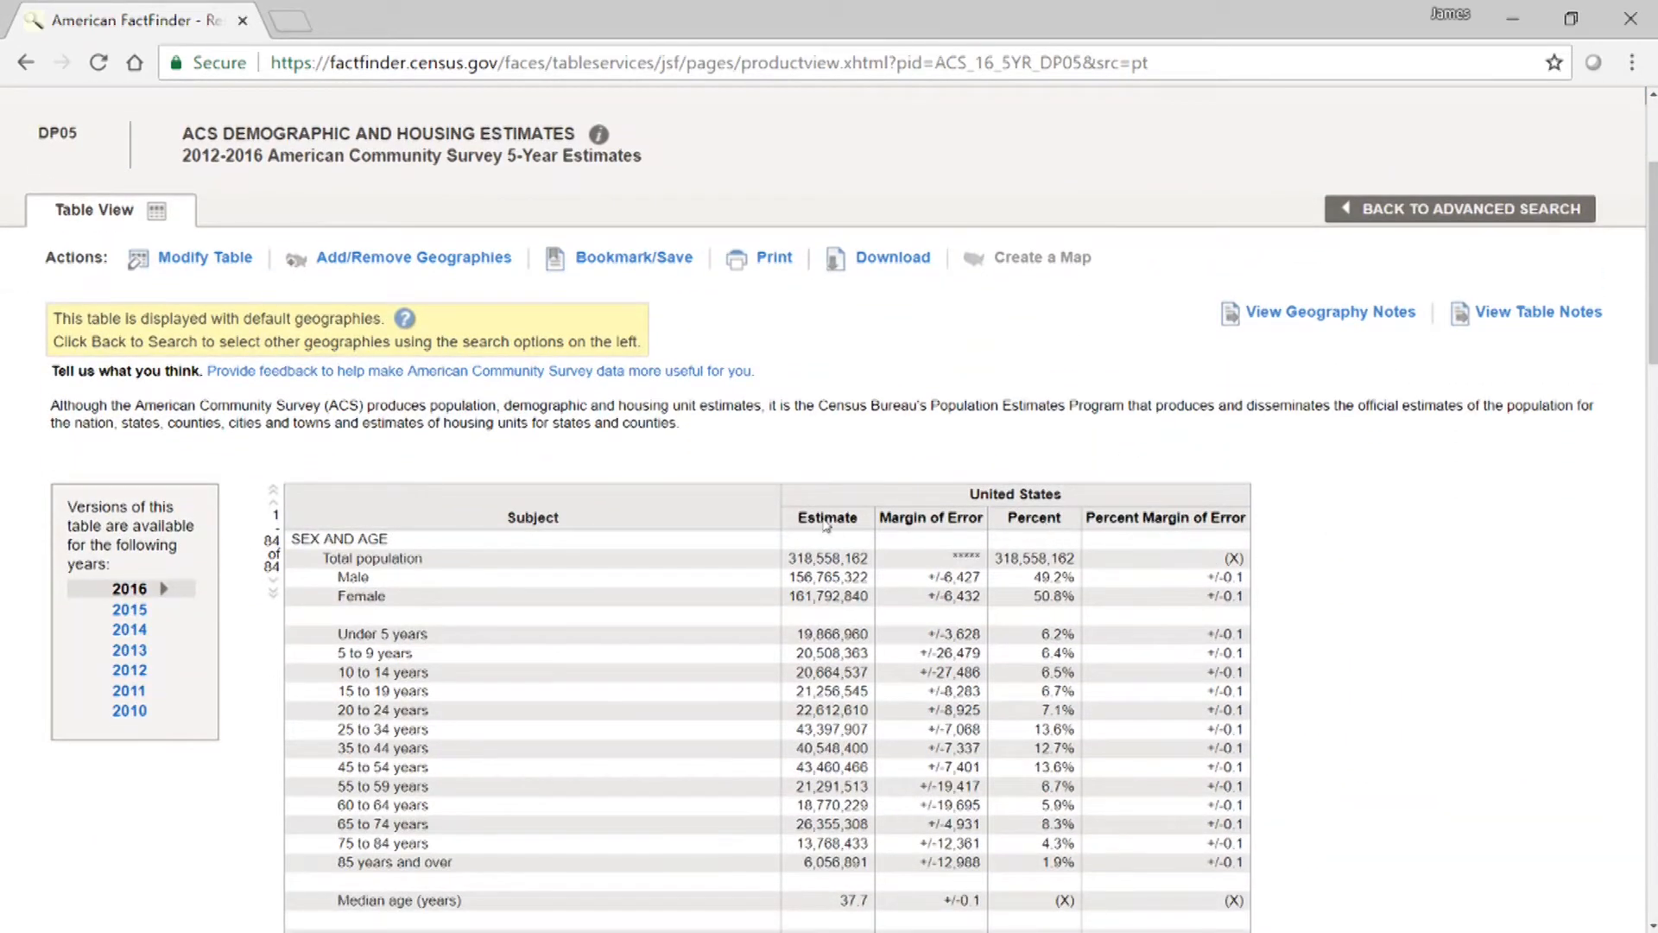
left_click_drag(801, 519, 854, 519)
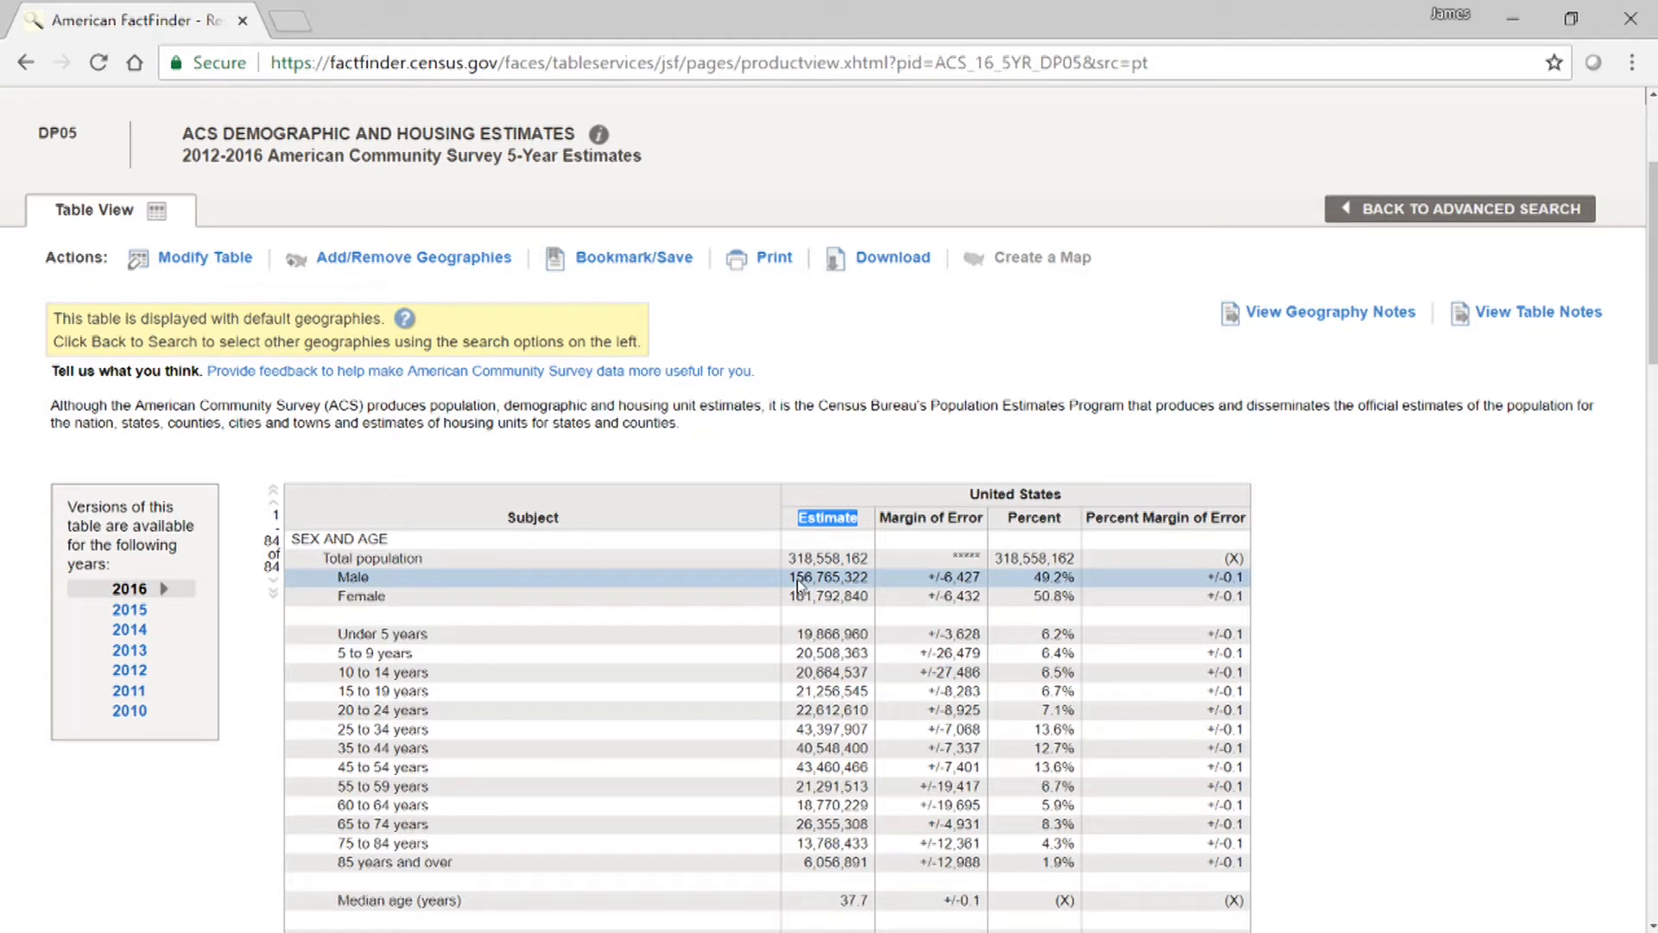
left_click_drag(880, 519, 1015, 519)
left_click(1017, 519)
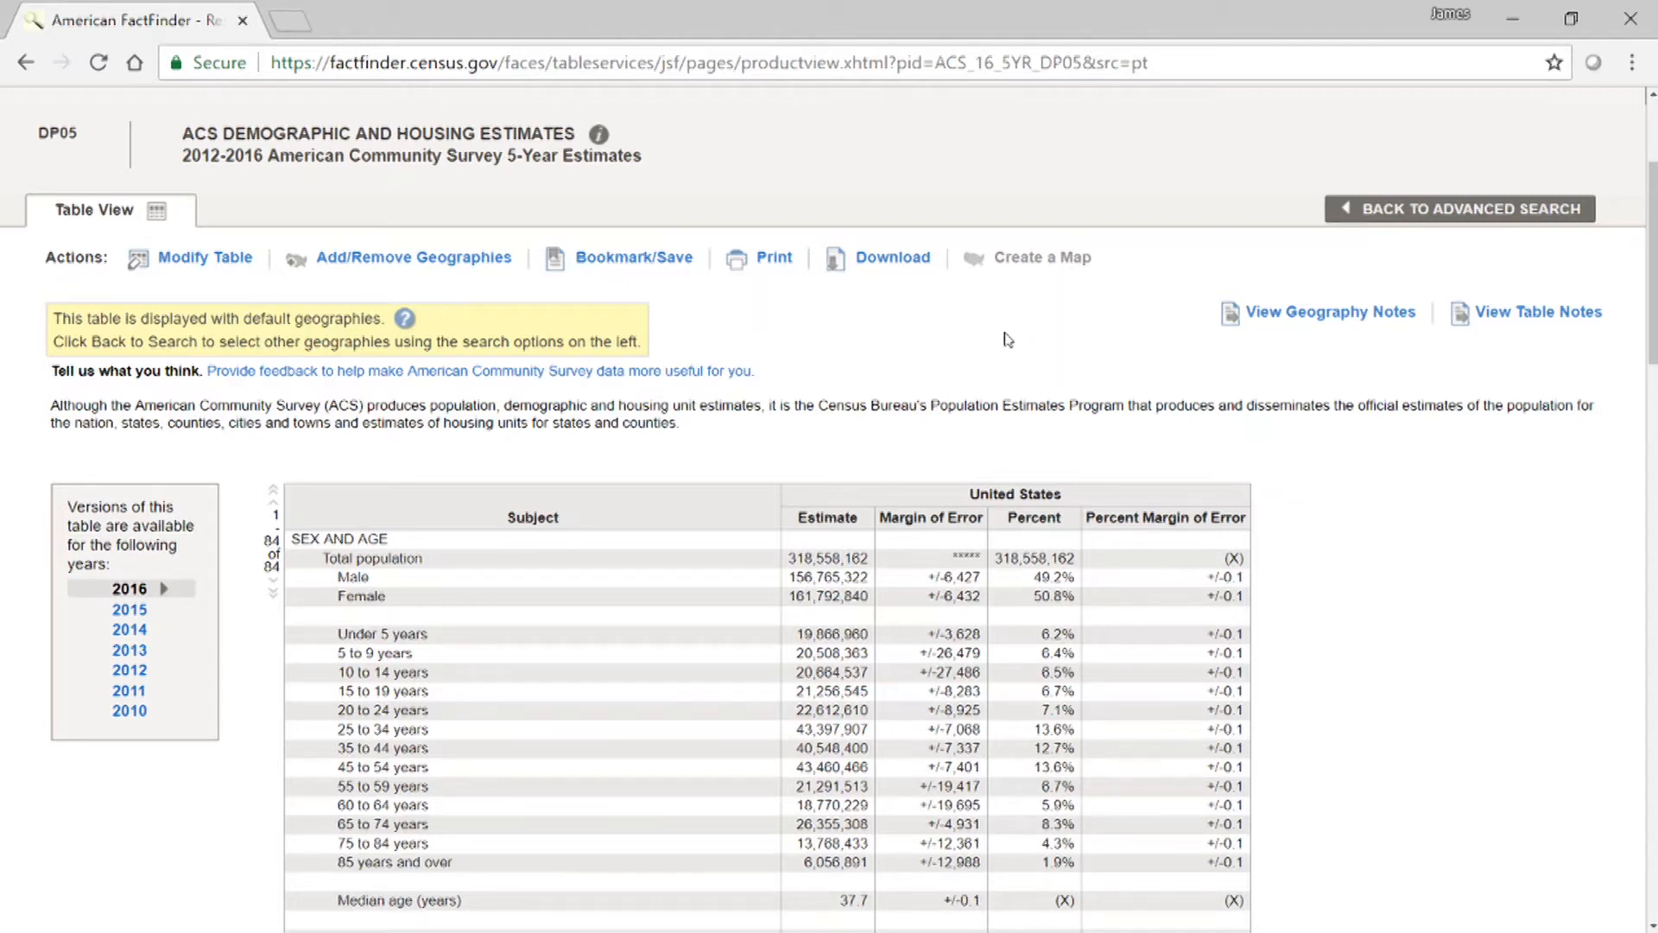
Turn on the table modification tools and review the row and column controls down to the RACE section.
left_click(177, 257)
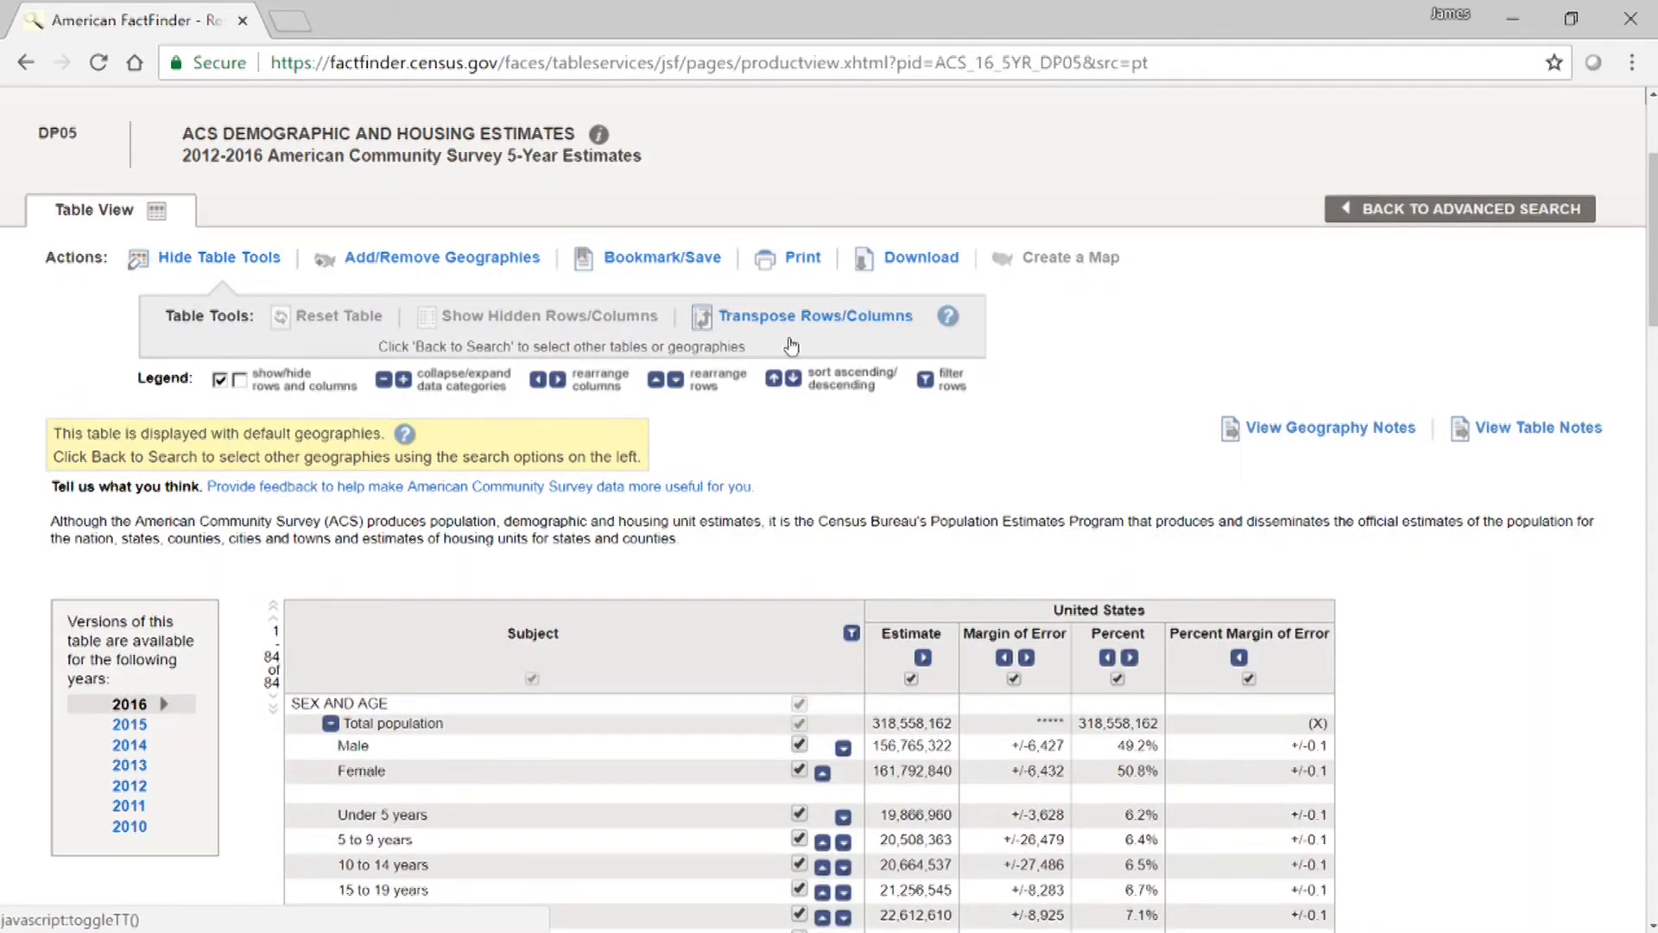
scroll(1541, 399, "down", 3)
scroll(1557, 374, "down", 2)
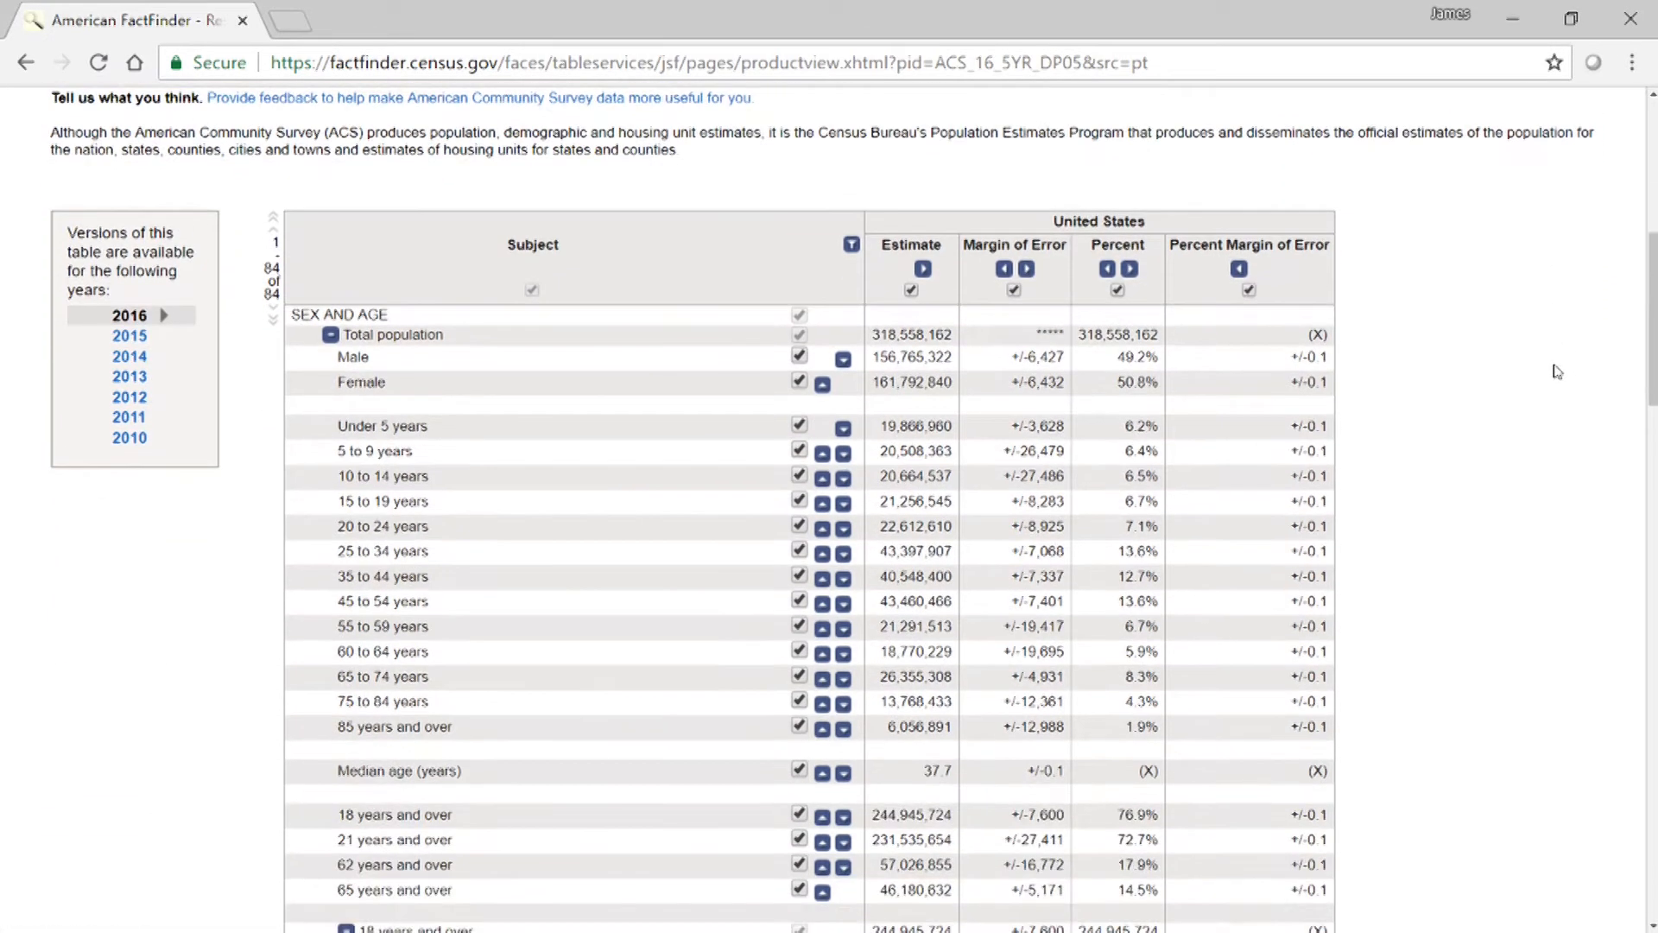
scroll(1569, 366, "down", 2)
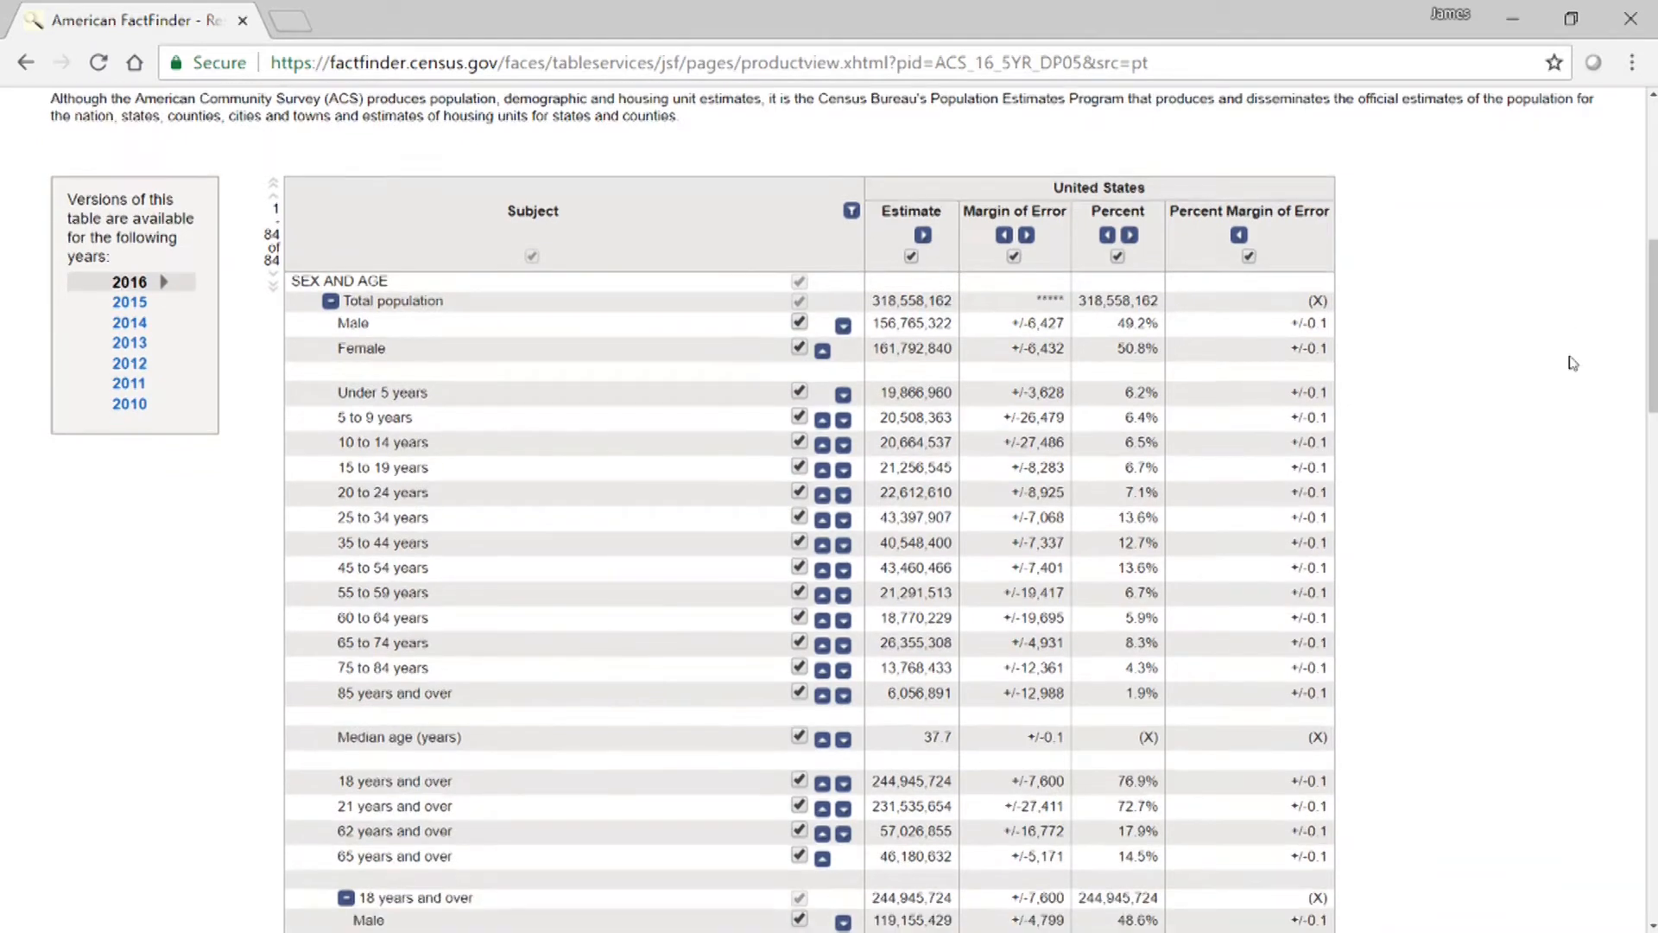
scroll(1577, 351, "up", 2)
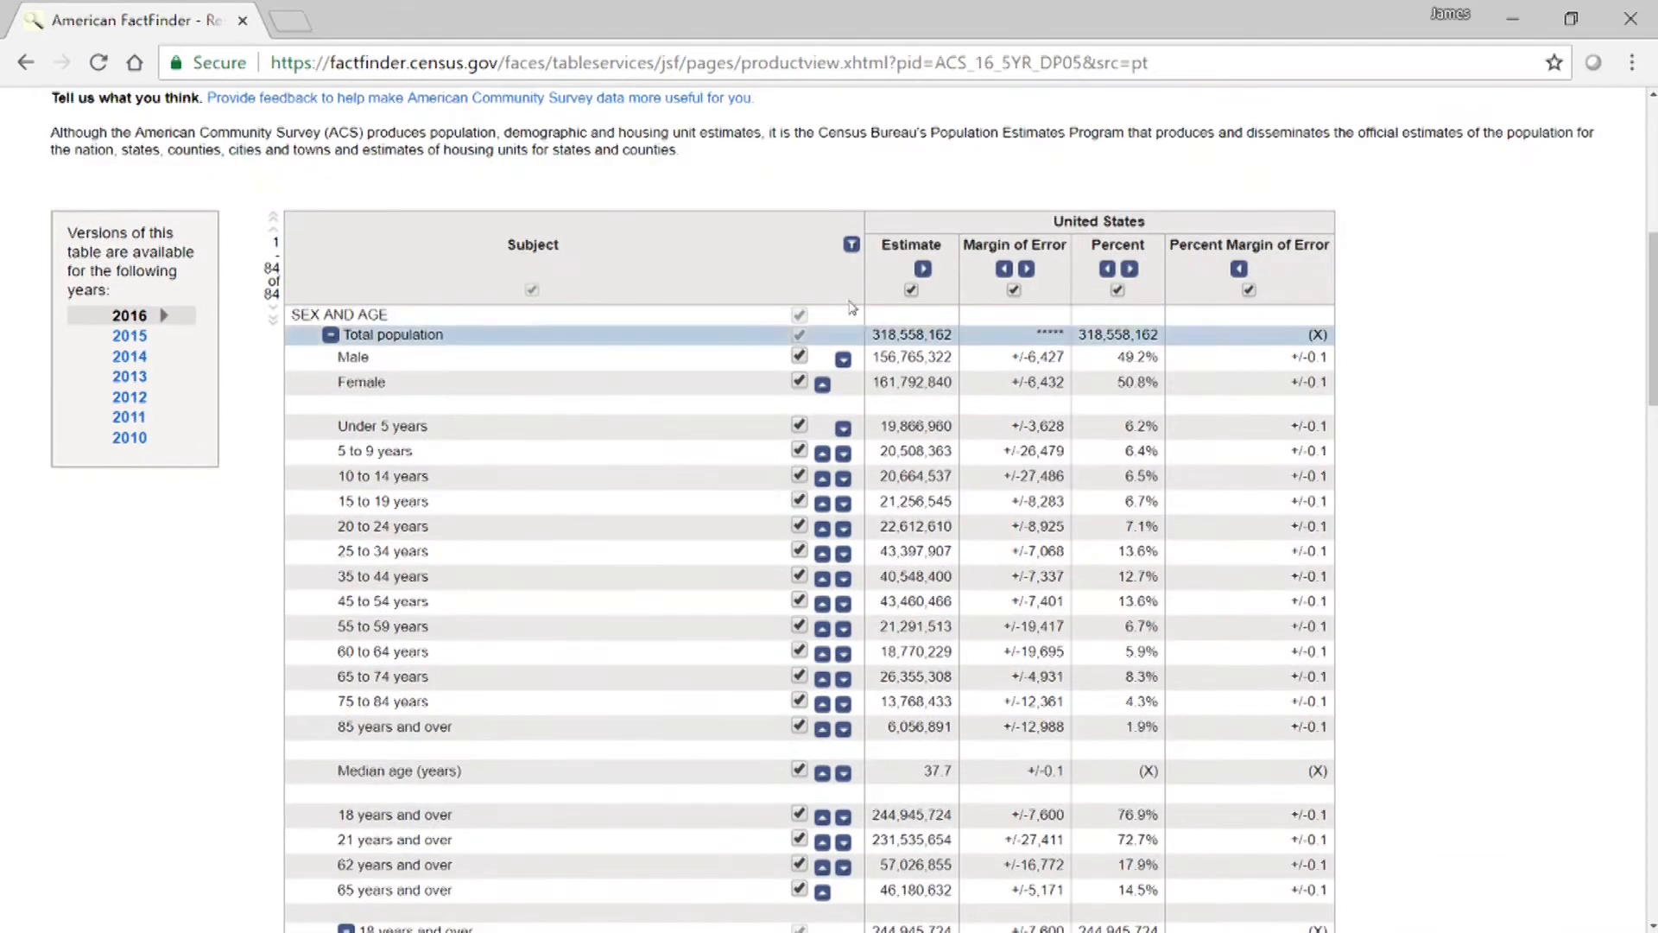
scroll(345, 371, "down", 2)
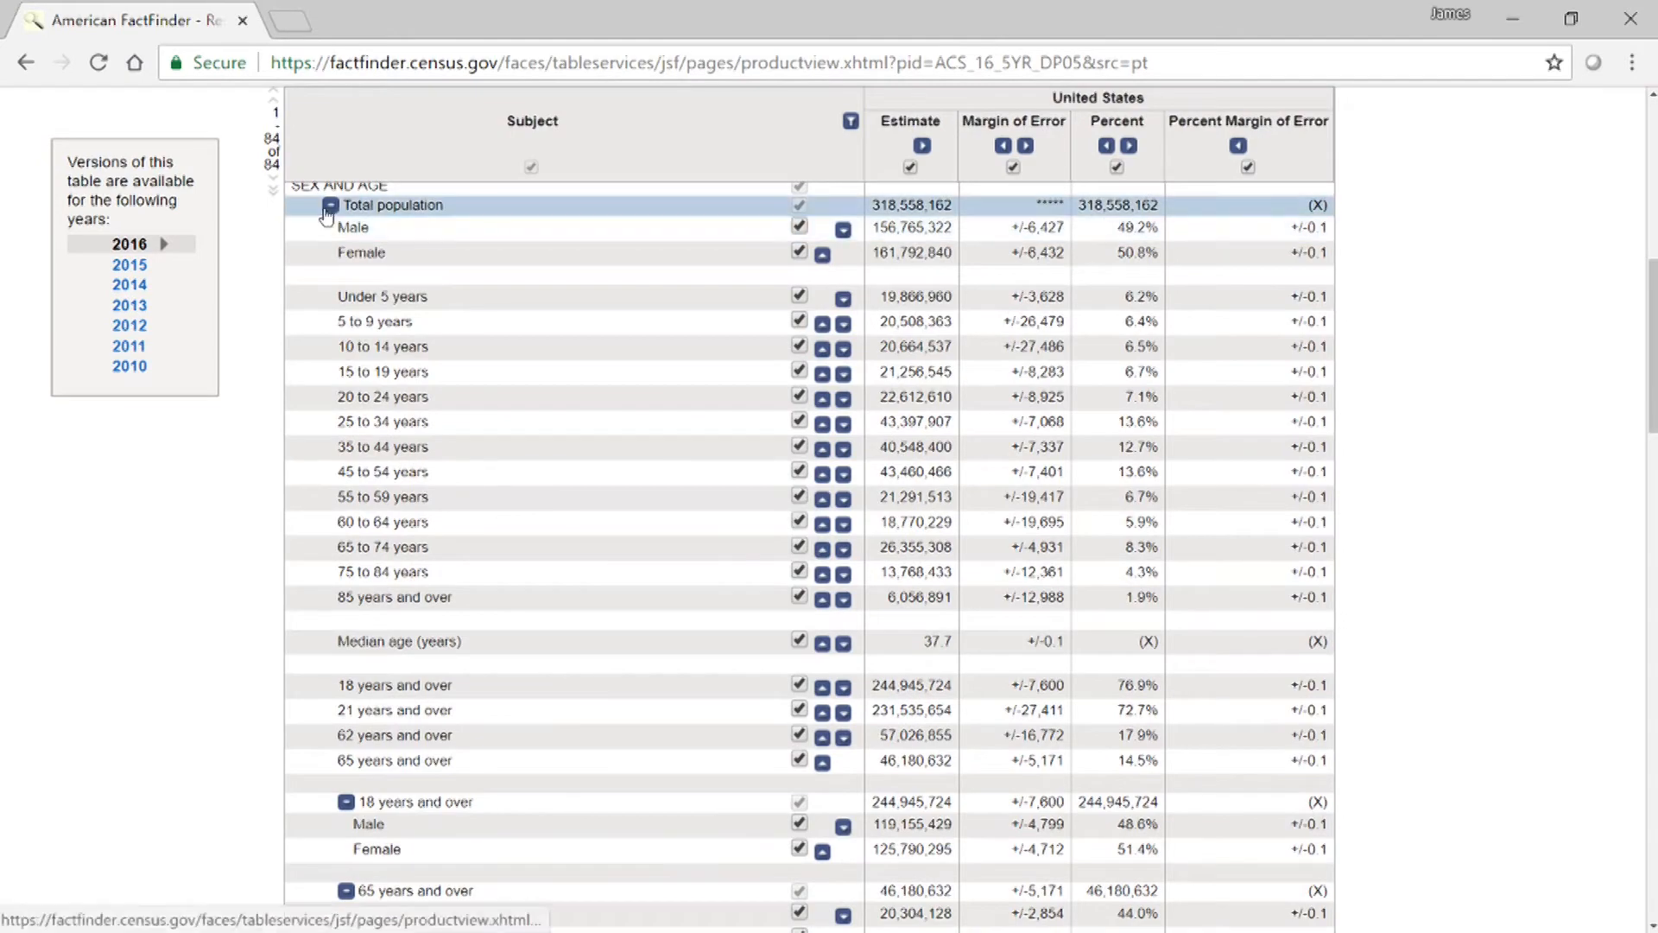
scroll(703, 418, "down", 5)
scroll(604, 415, "down", 3)
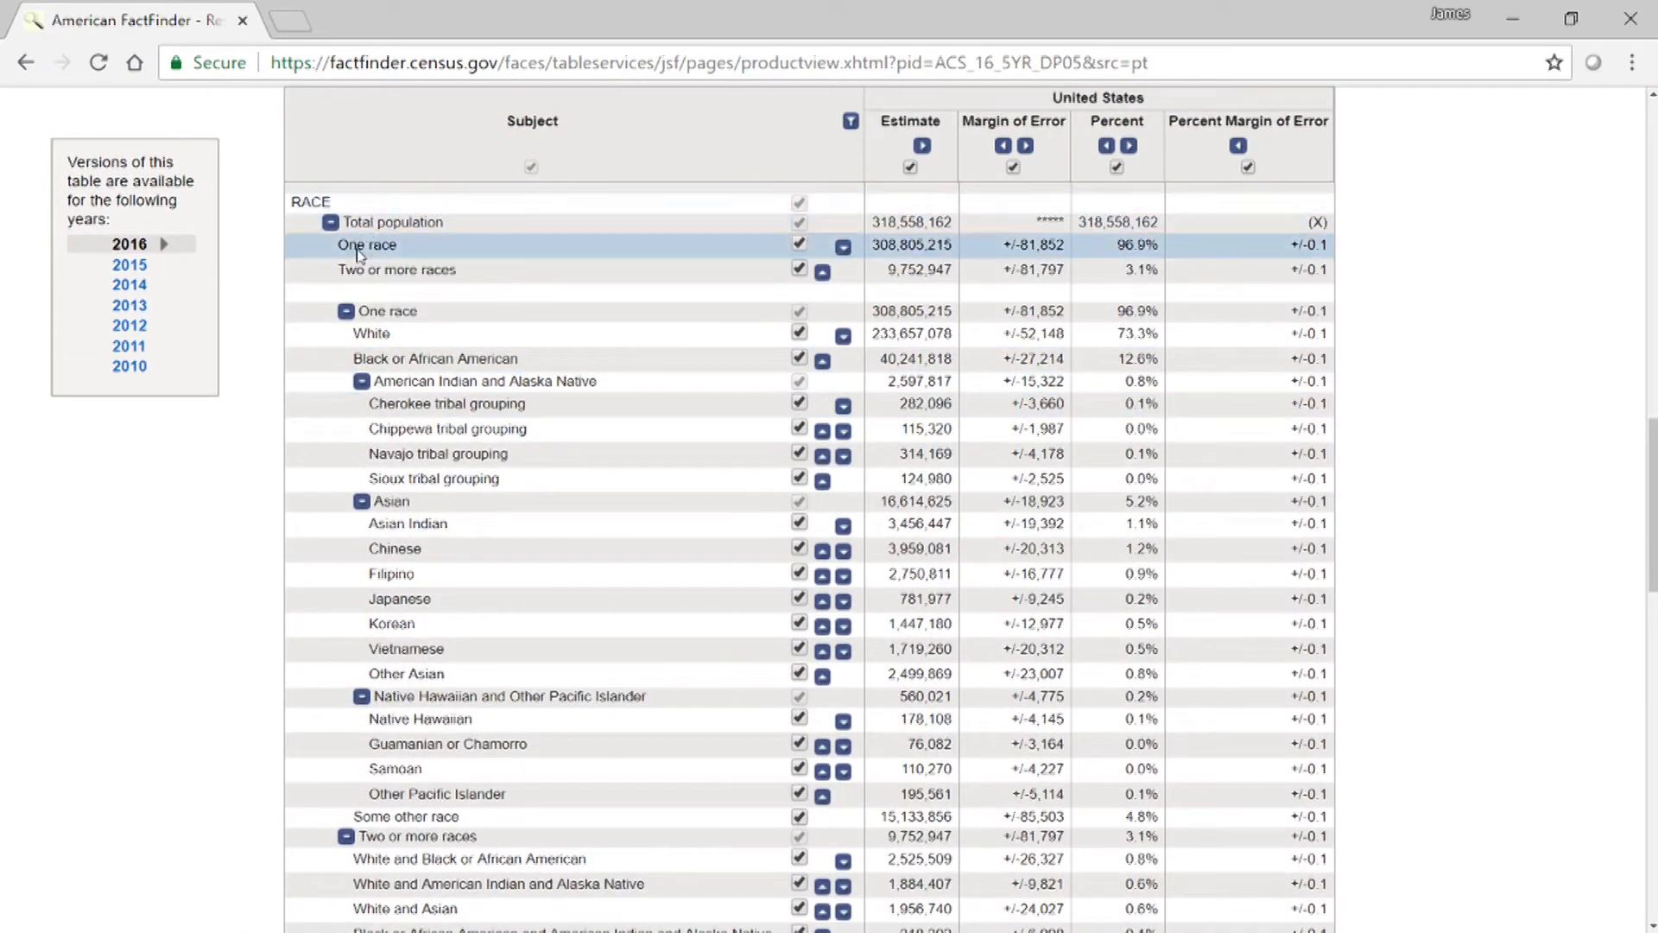
In the RACE section, collapse and hide the One race and Two or more races groups and the first Total population group.
left_click(346, 311)
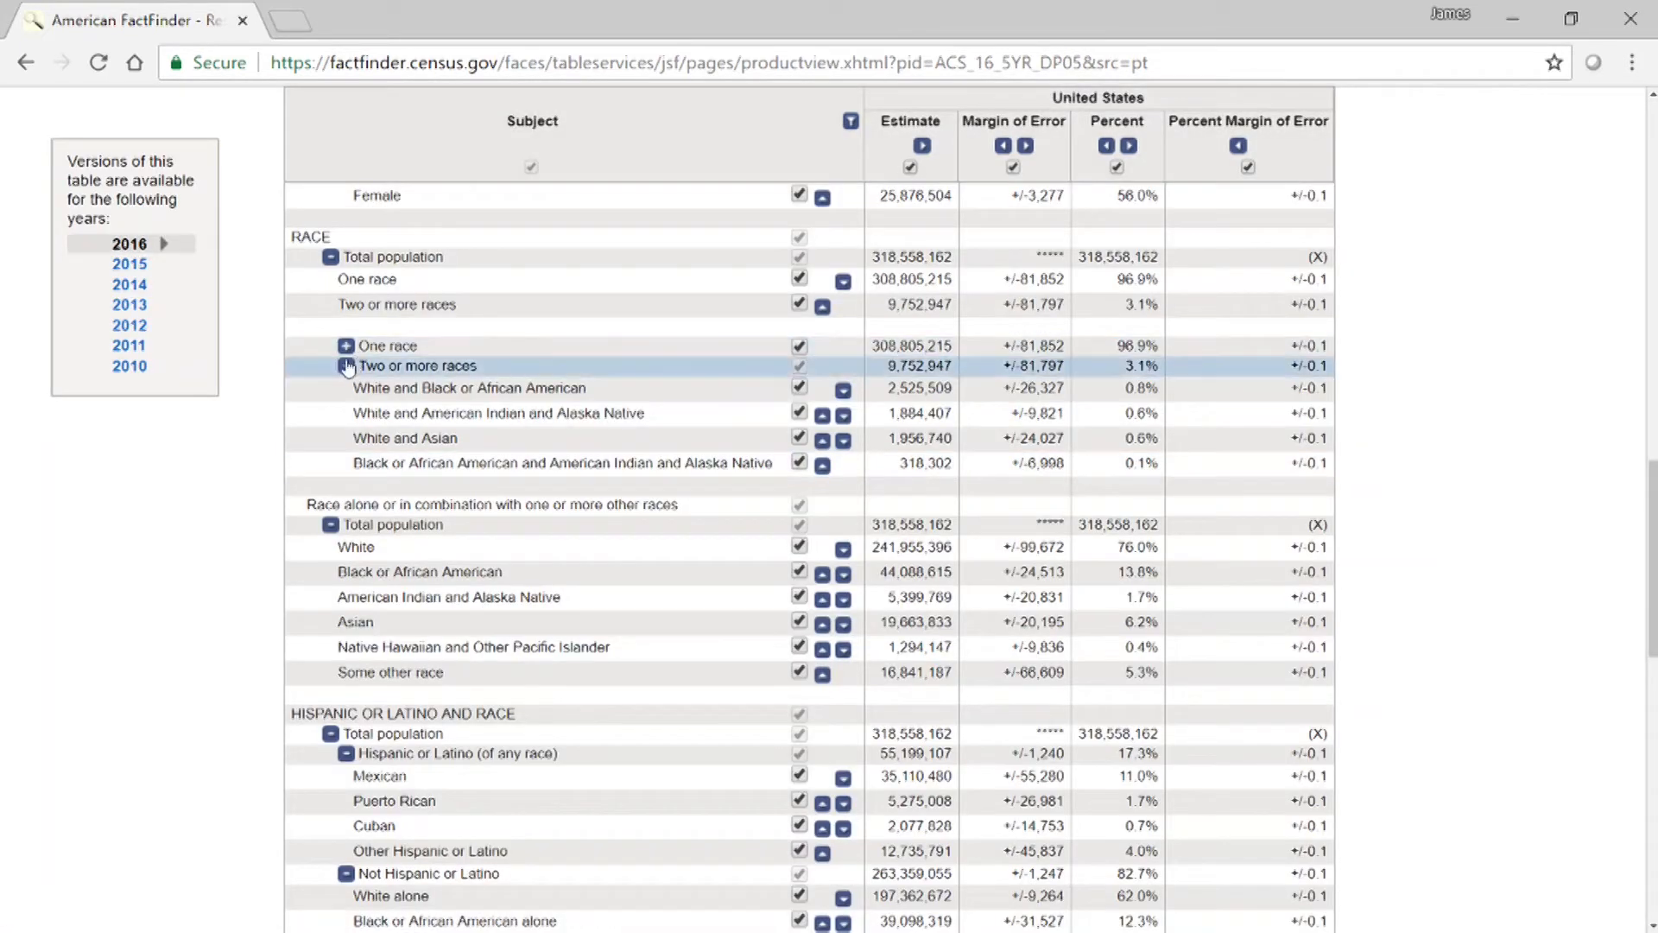
left_click(346, 365)
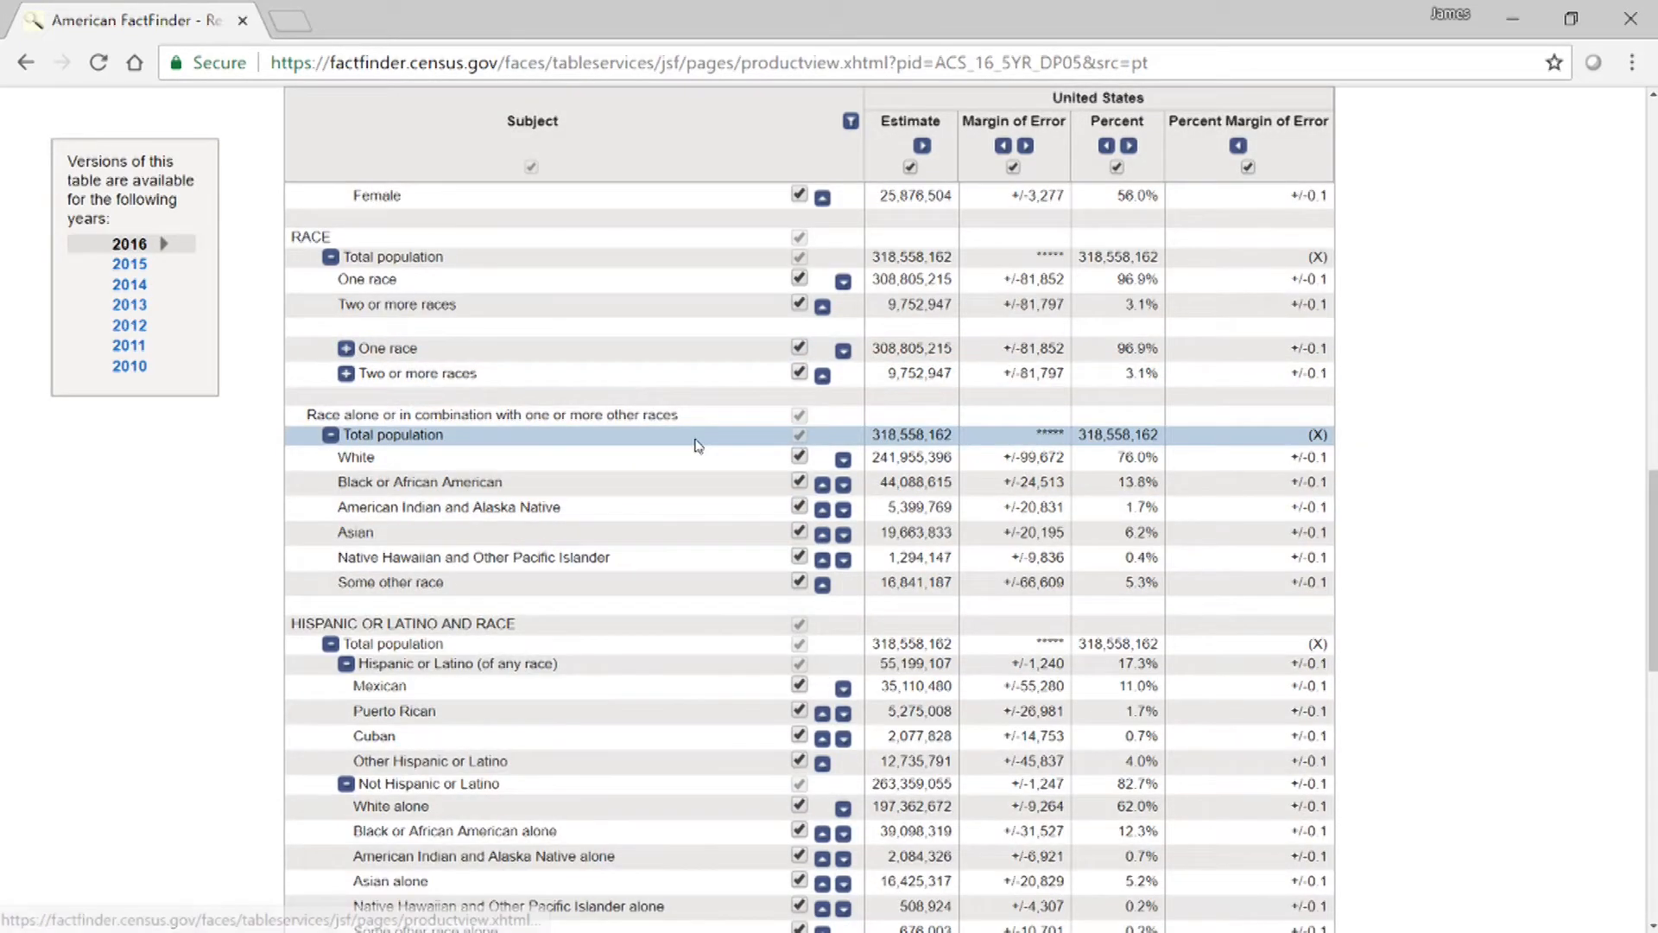
left_click(799, 348)
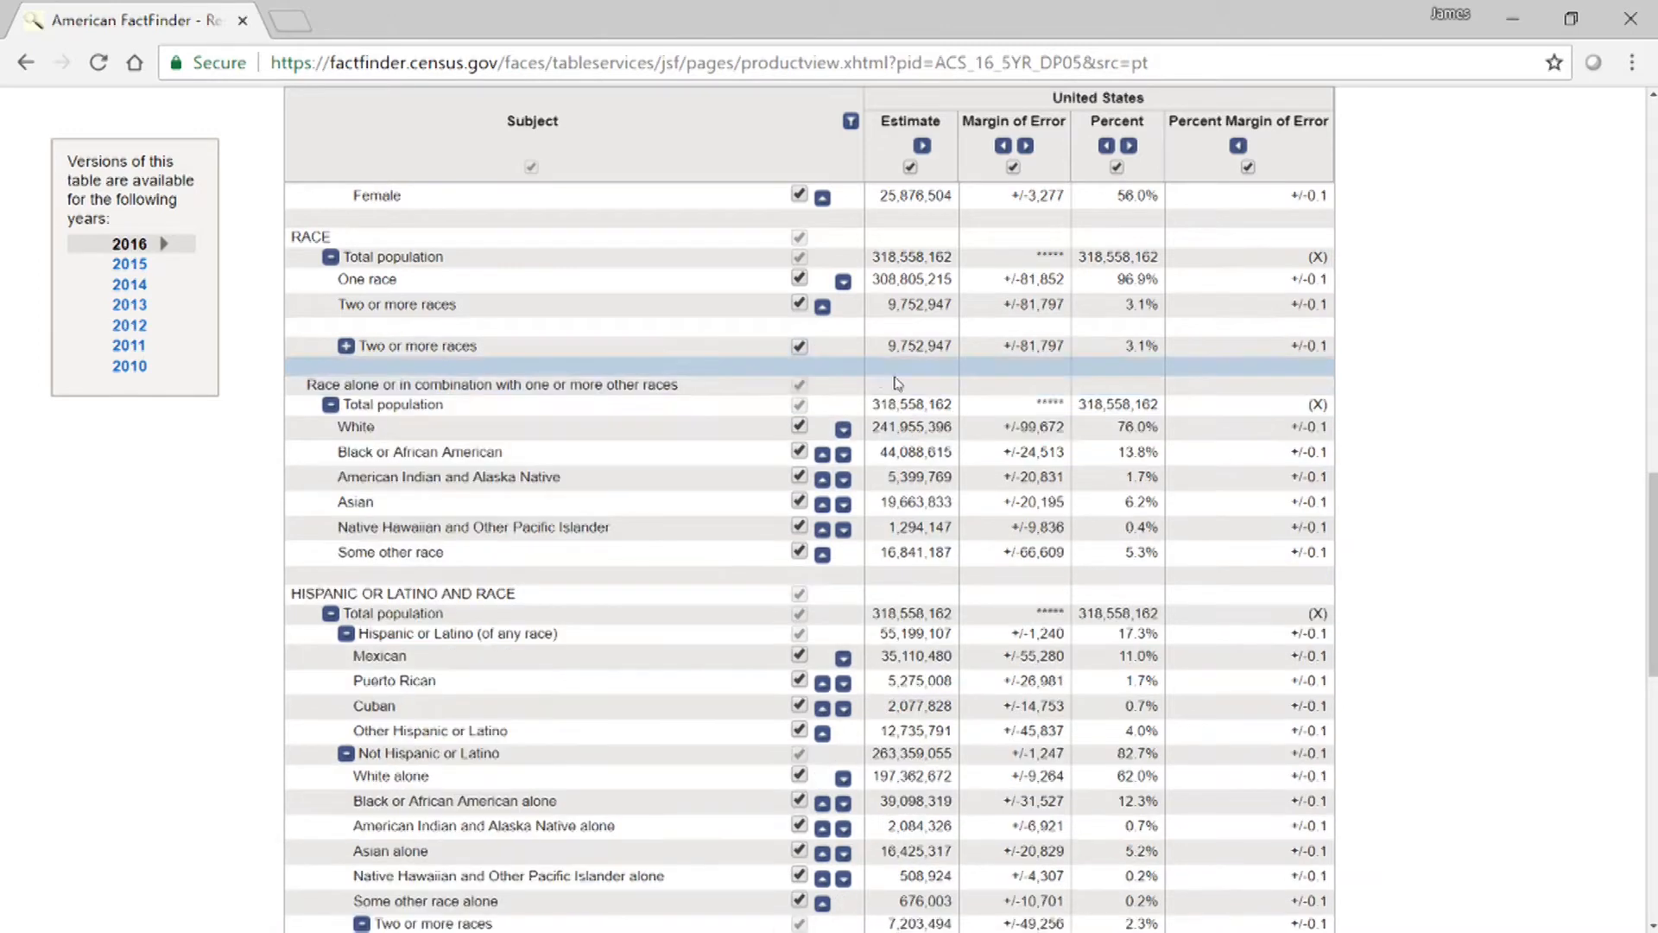
left_click(799, 348)
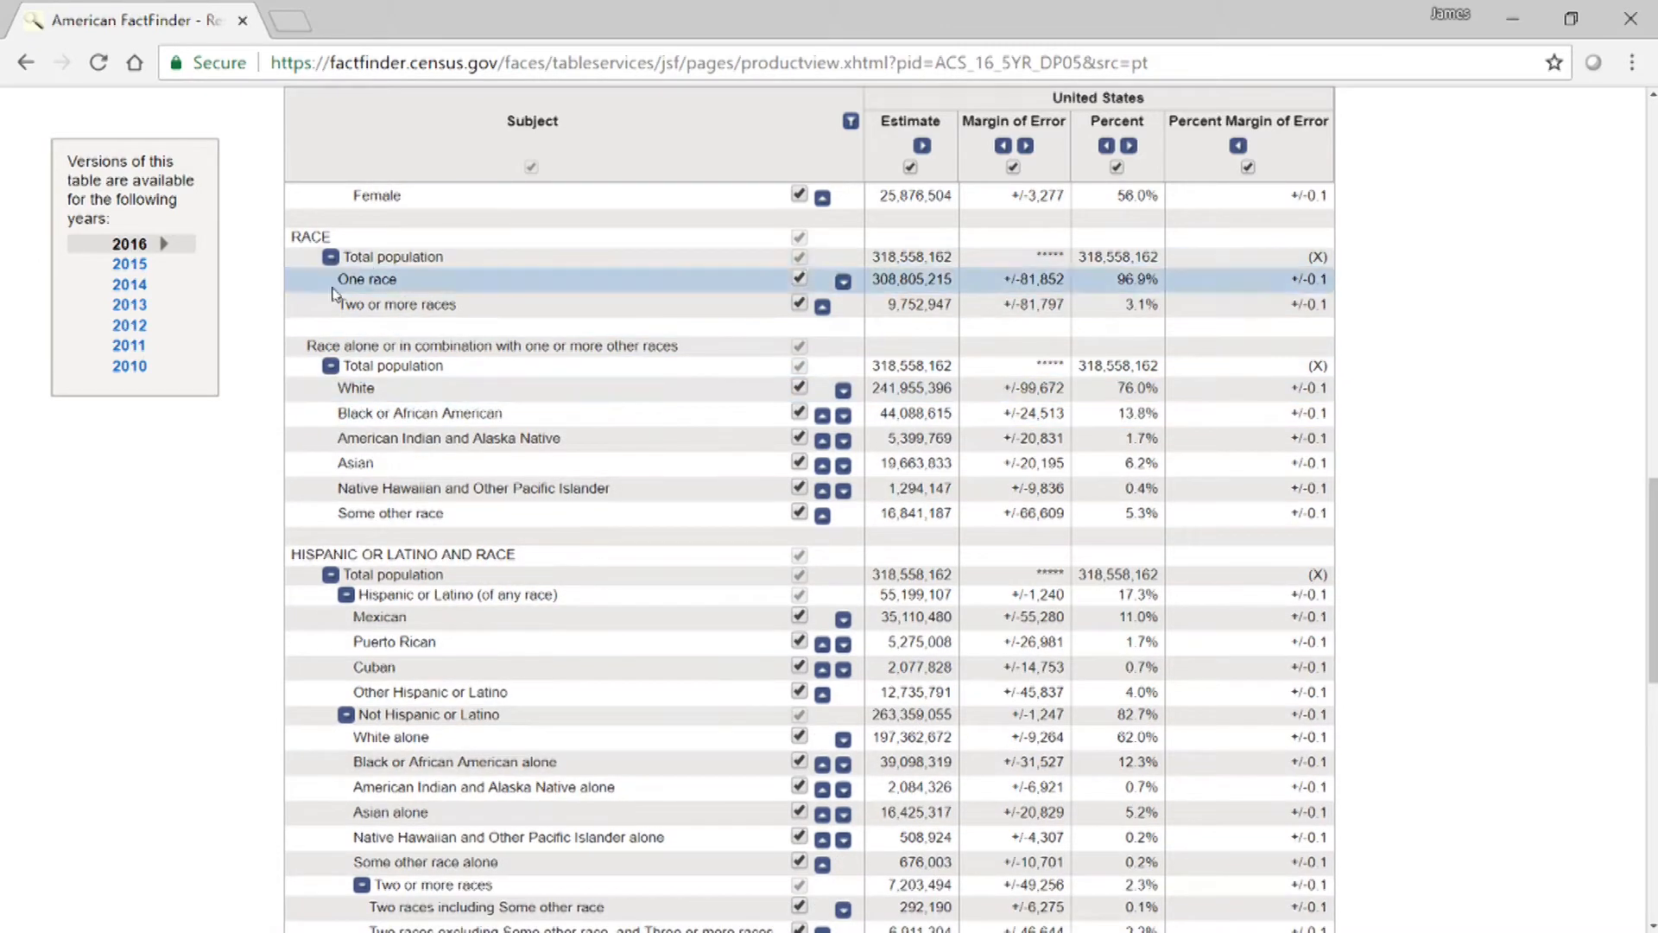
left_click(331, 257)
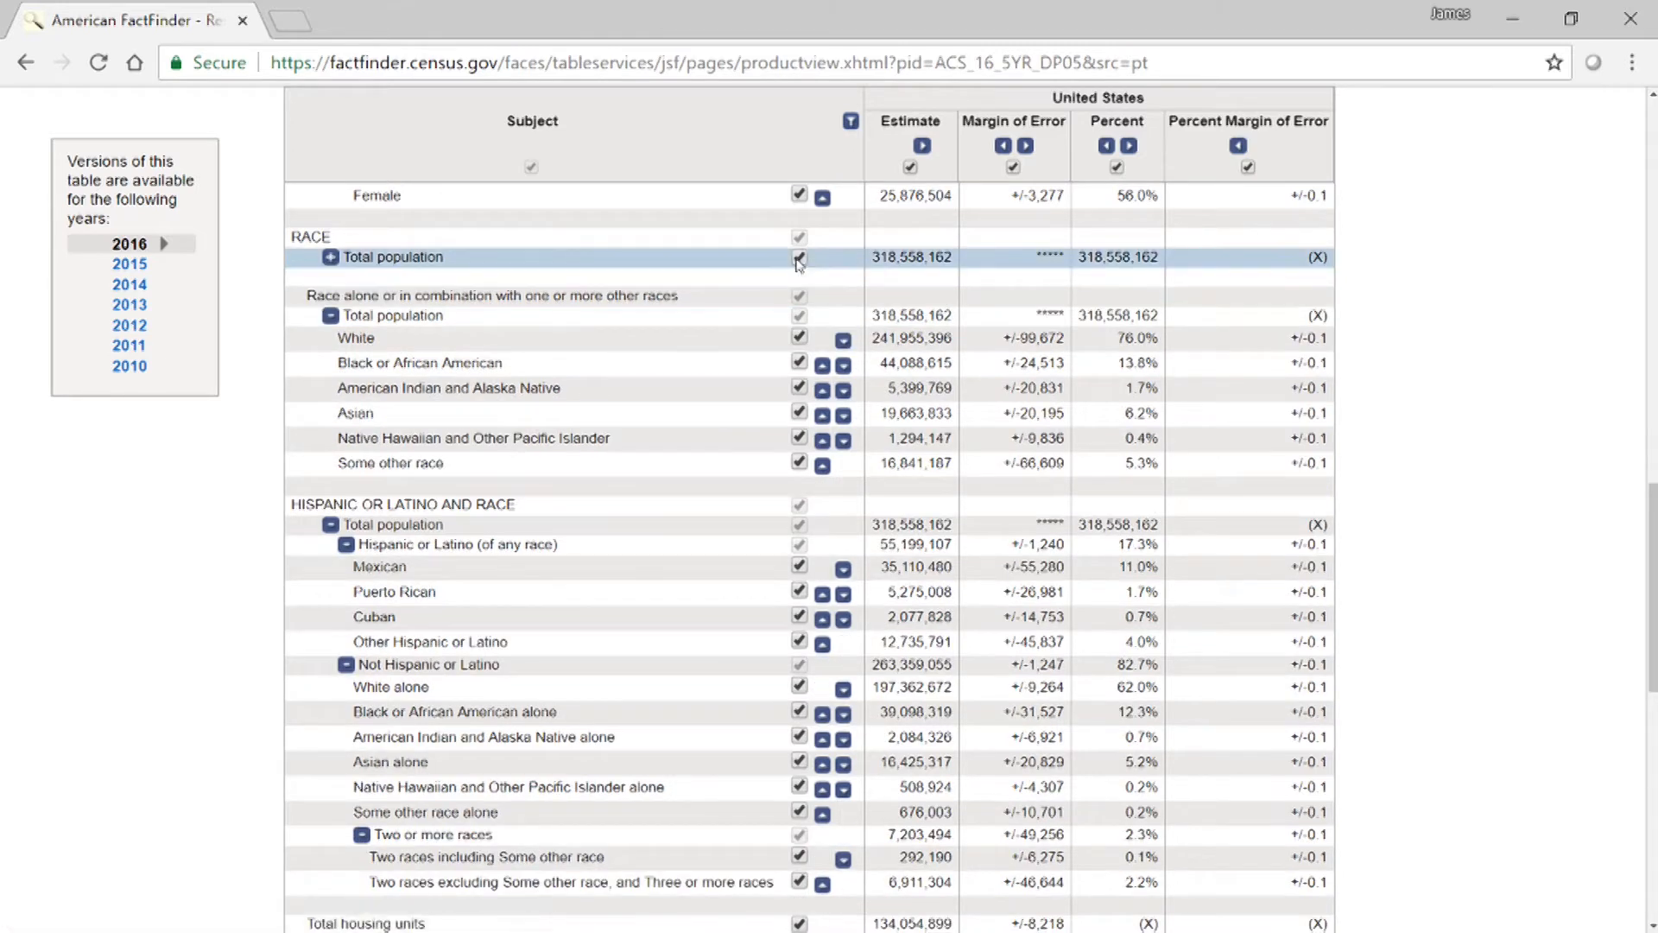
left_click(799, 259)
Collapse and hide Total population under HISPANIC OR LATINO AND RACE and the Citizen, 18 and over population group.
scroll(1512, 372, "down", 3)
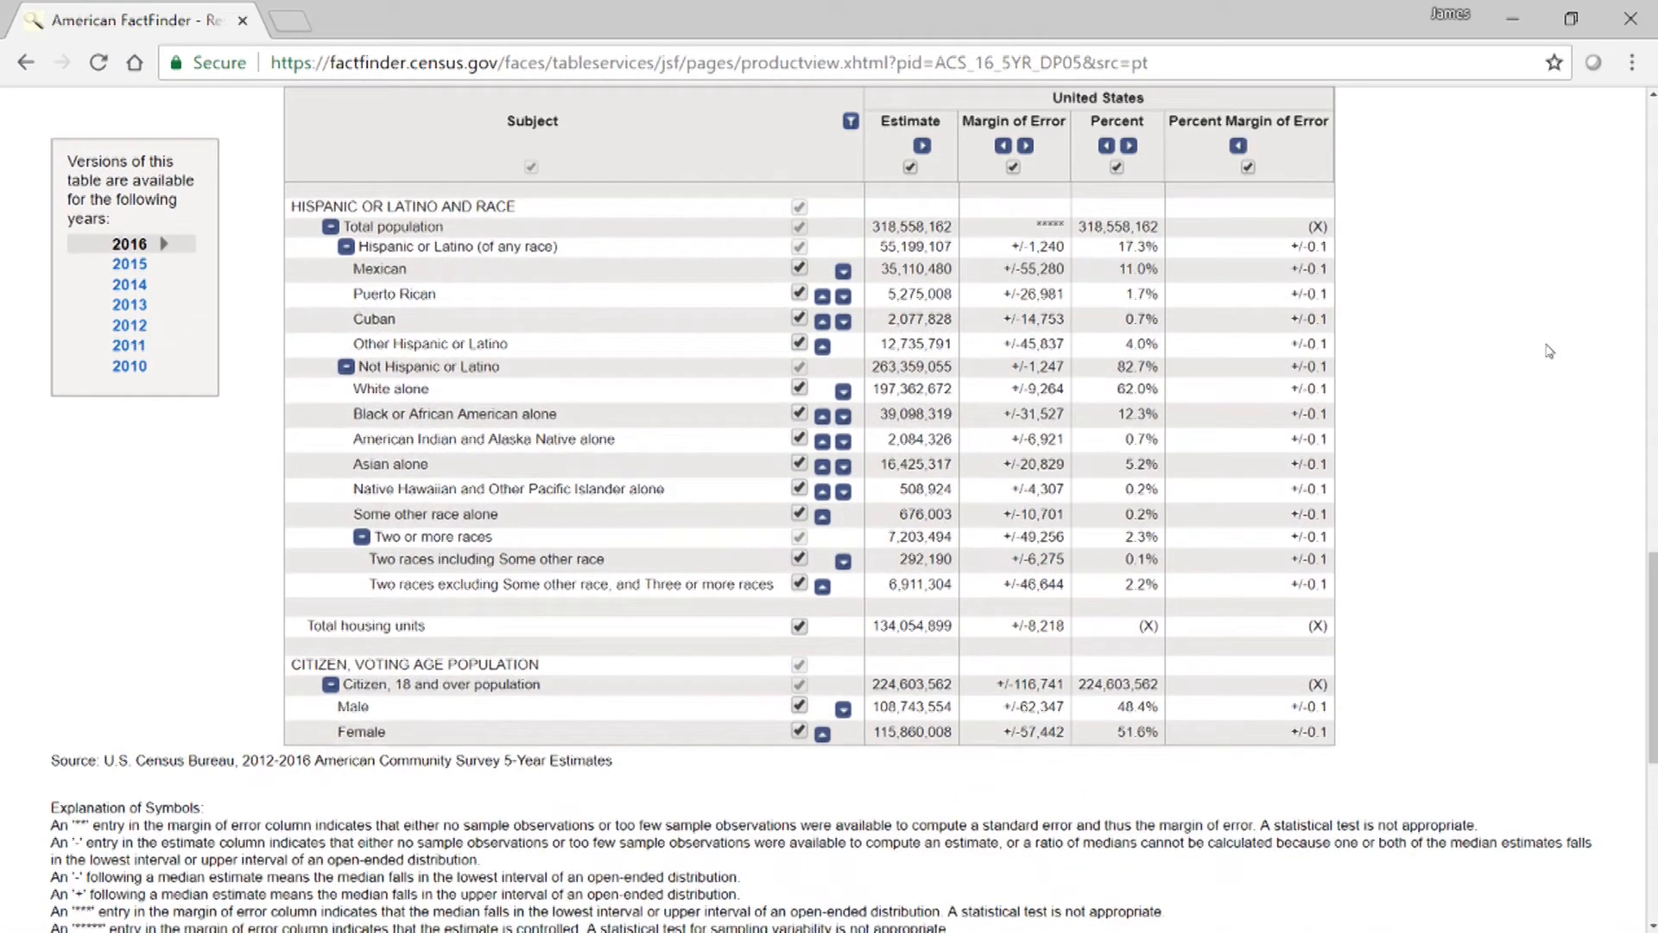
left_click(329, 226)
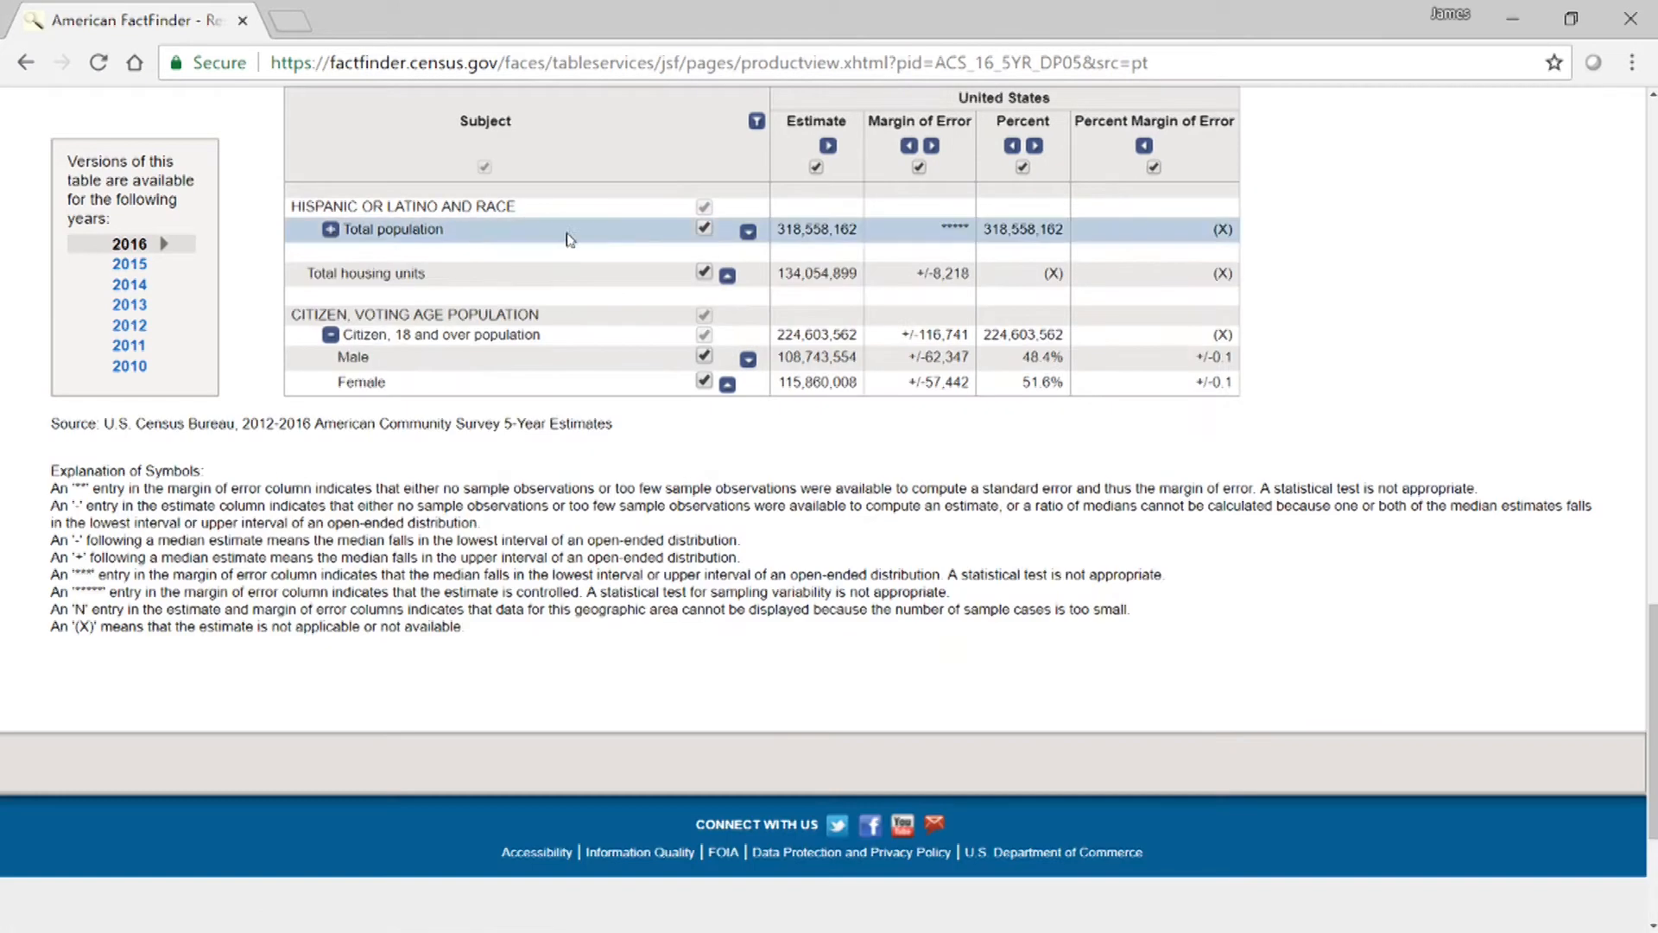
left_click(702, 230)
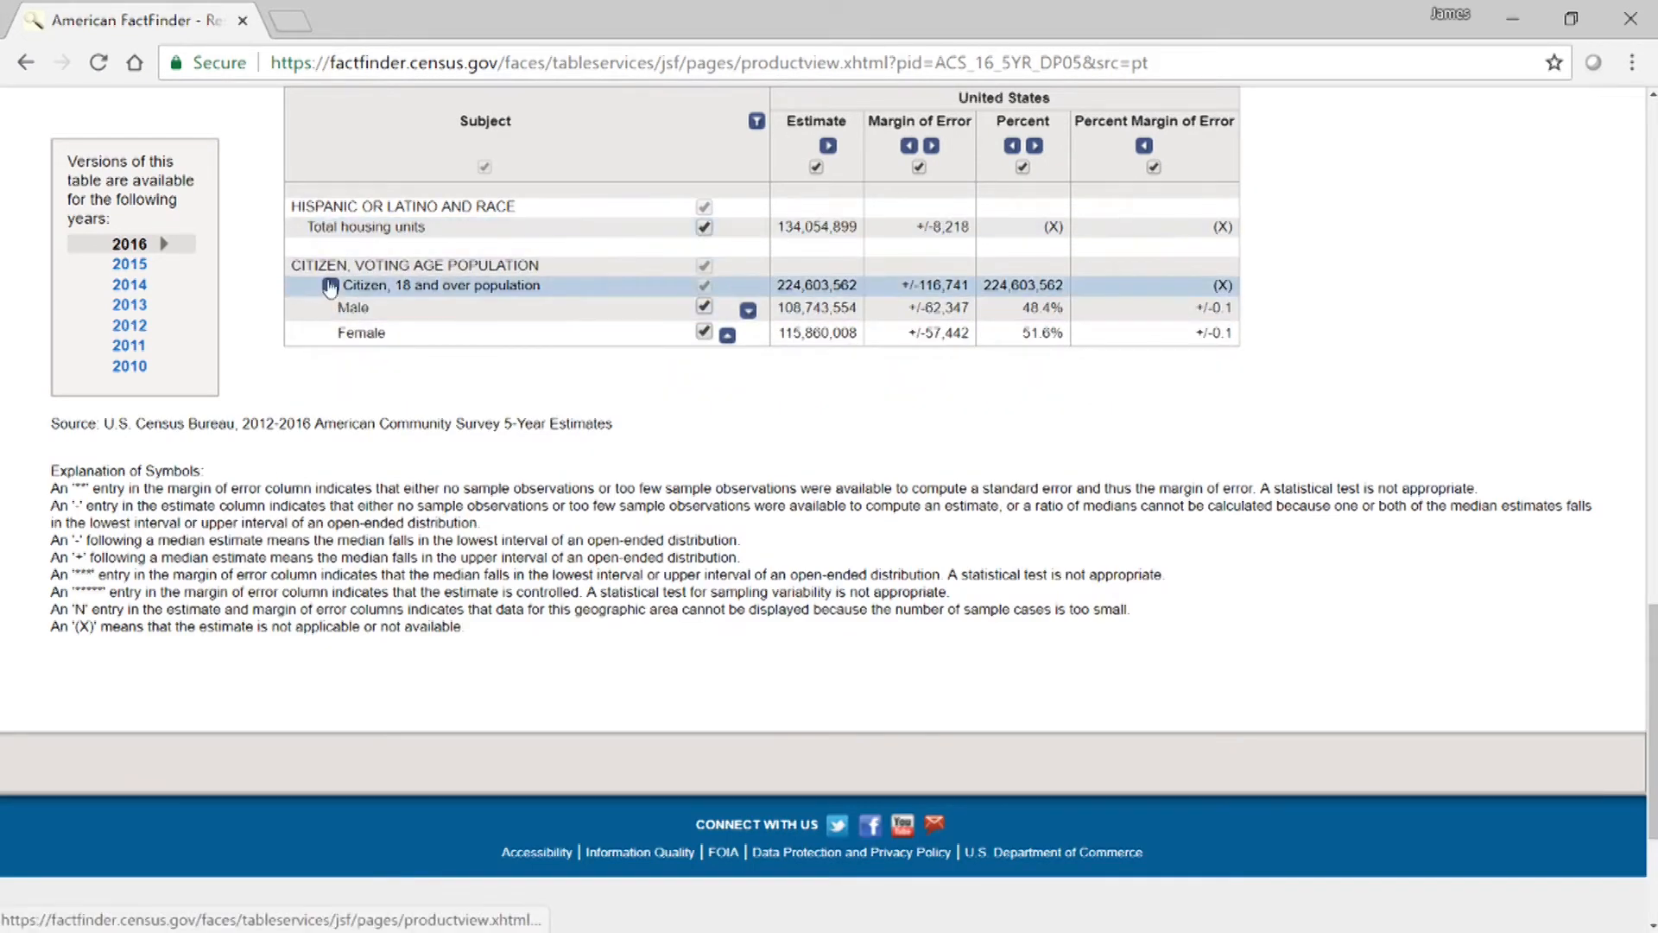
left_click(330, 289)
left_click(704, 292)
Collapse and hide the 18 years and over and 65 years and over groups that contain male and female rows.
scroll(1545, 354, "up", 7)
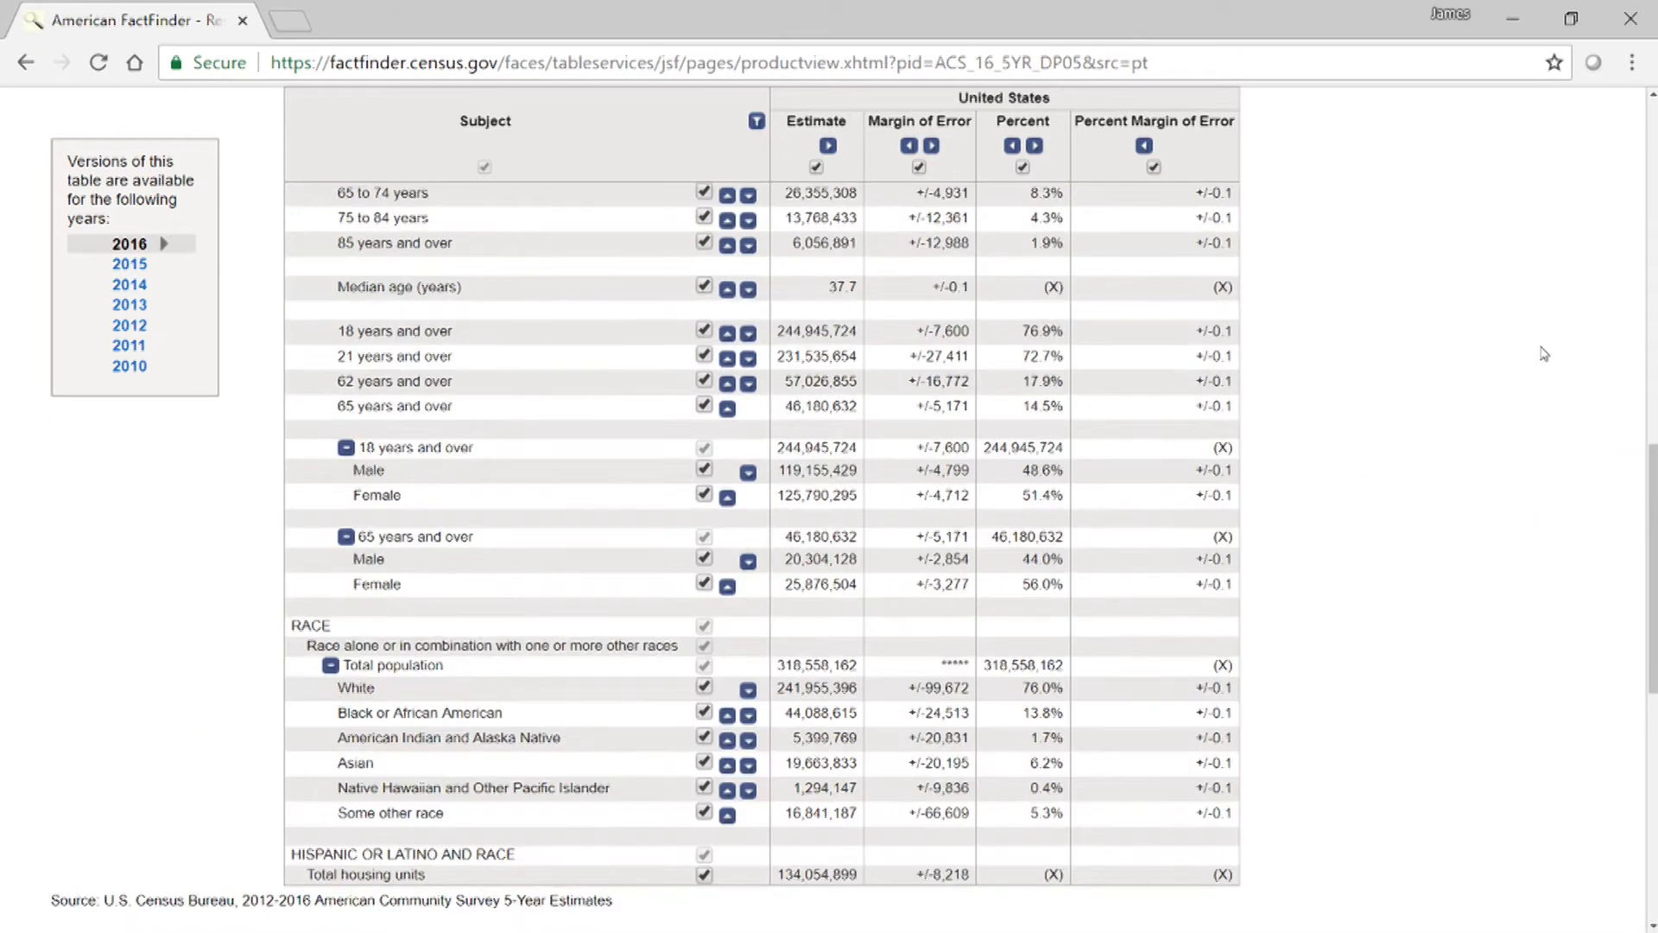
left_click(345, 448)
left_click(704, 449)
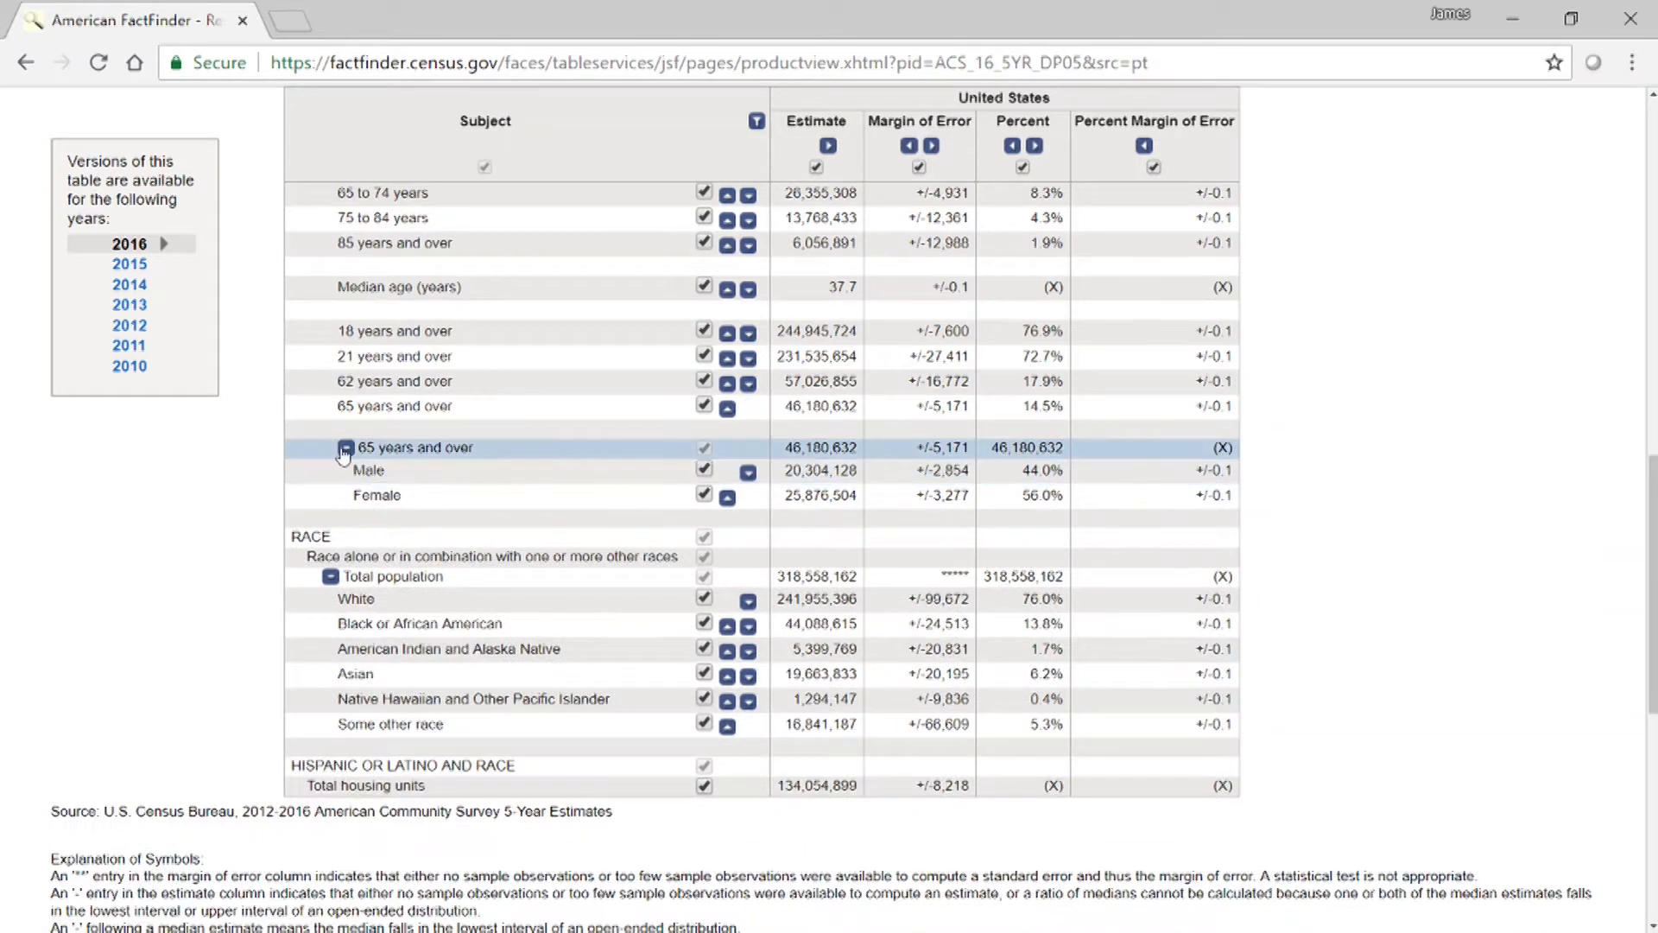
left_click(346, 447)
left_click(346, 447)
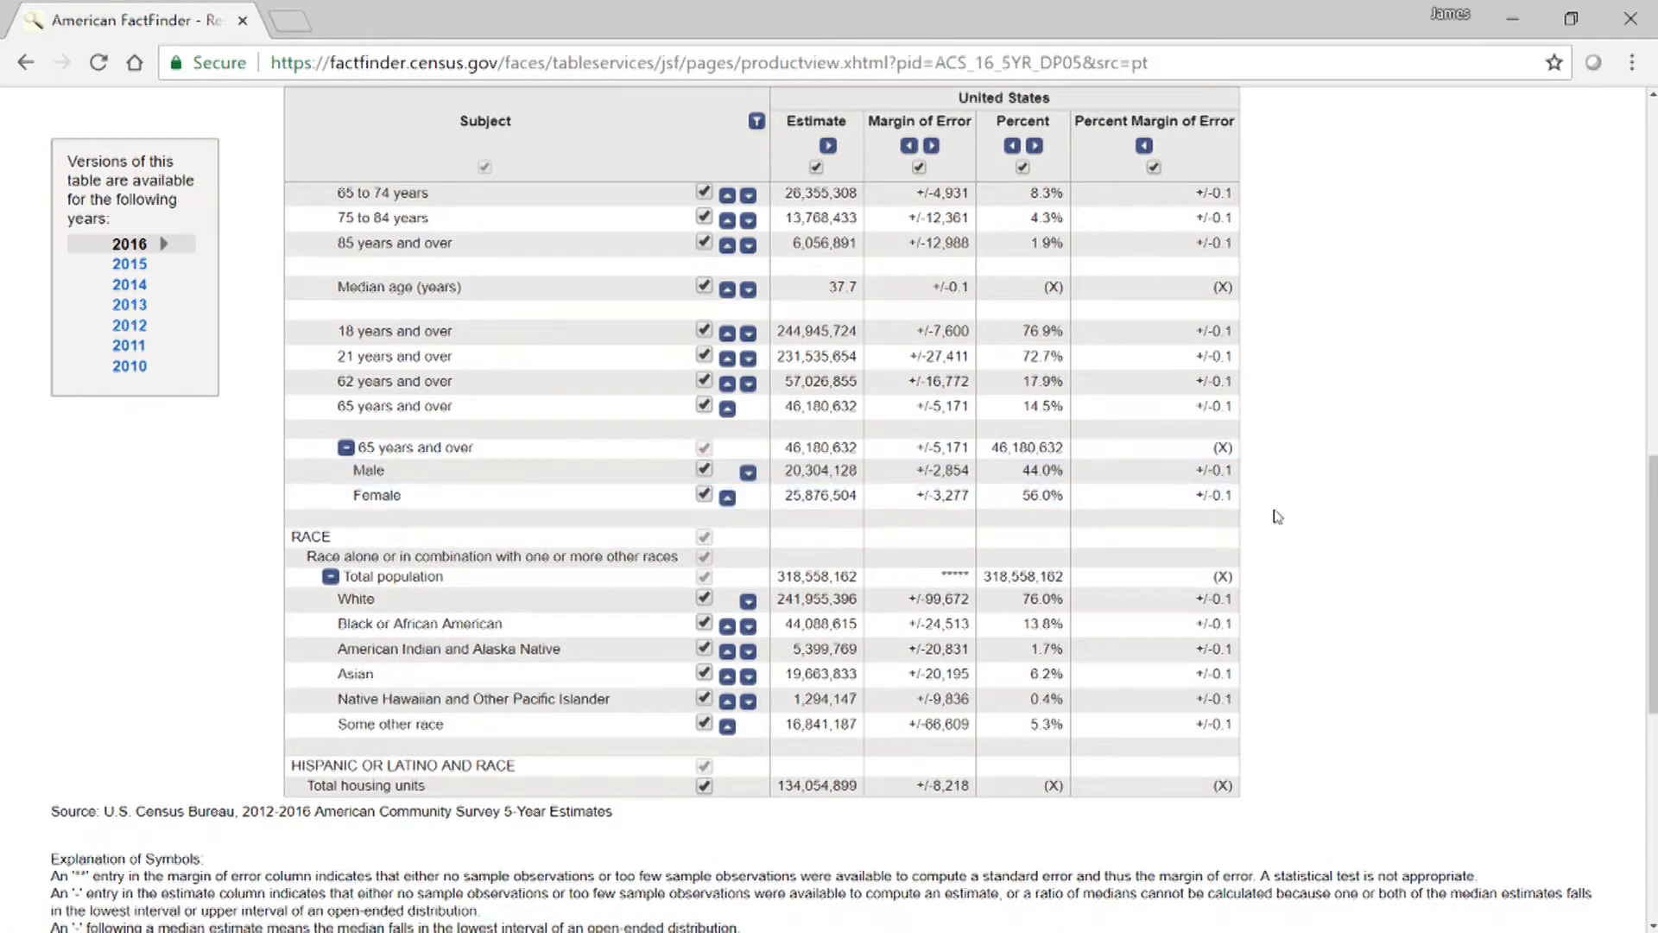
left_click(346, 447)
left_click(705, 451)
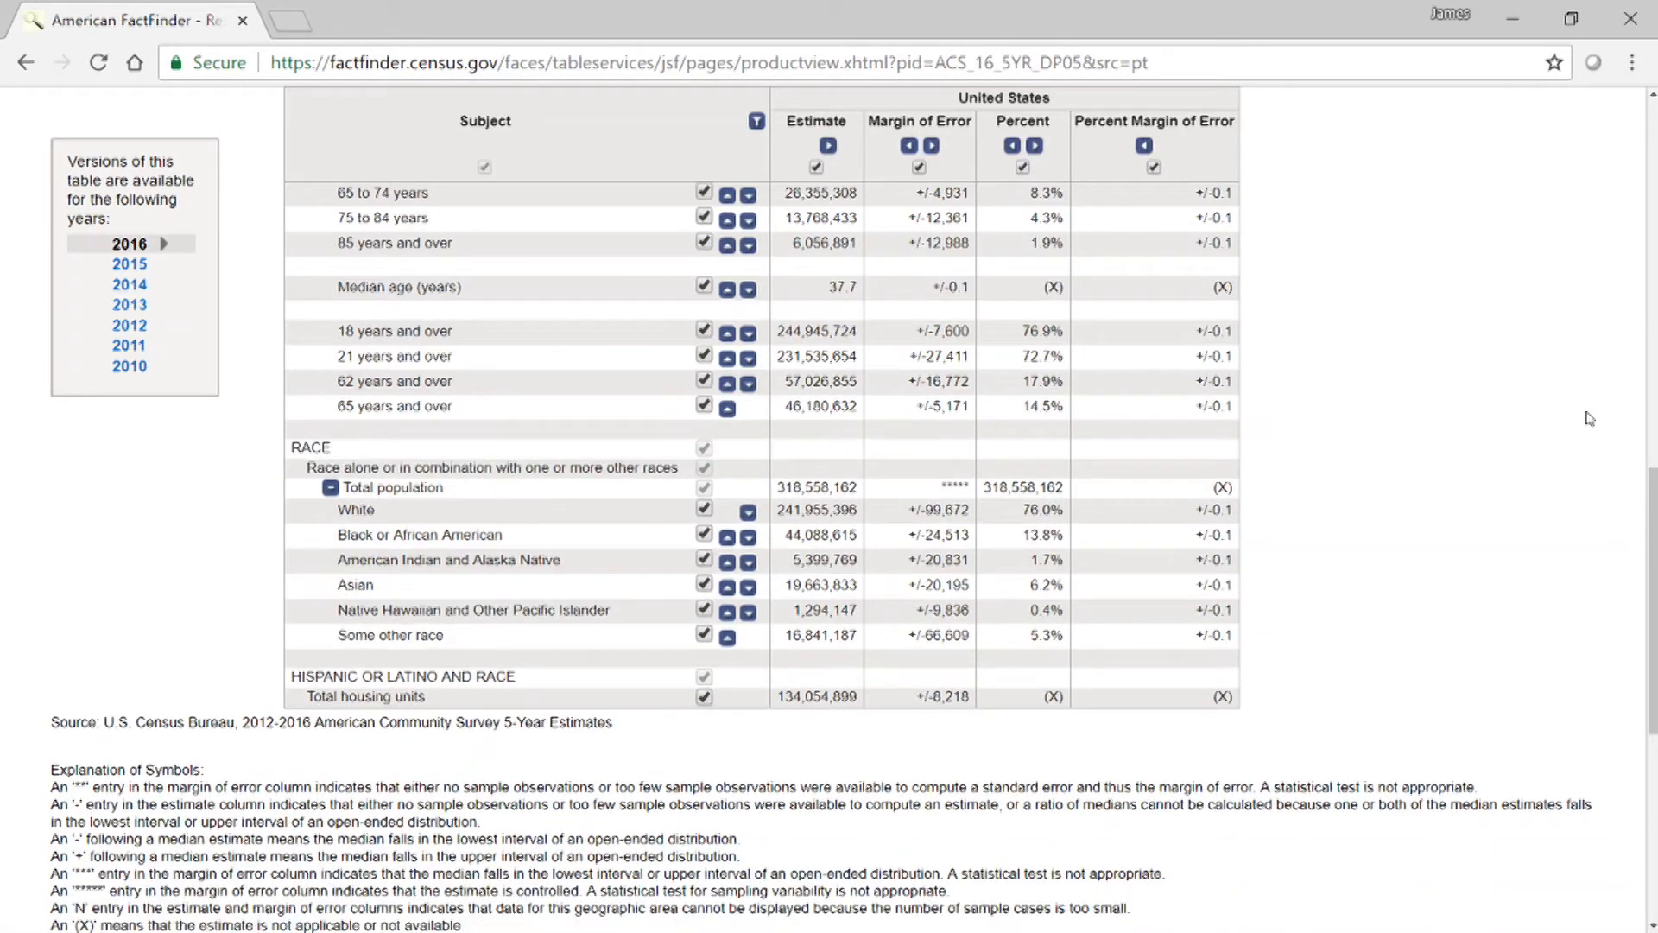
Open the table's geography settings and set the geographic type to 5-Digit ZIP Code Tabulation Area - 860.
scroll(1374, 388, "up", 9)
scroll(1421, 396, "down", 1)
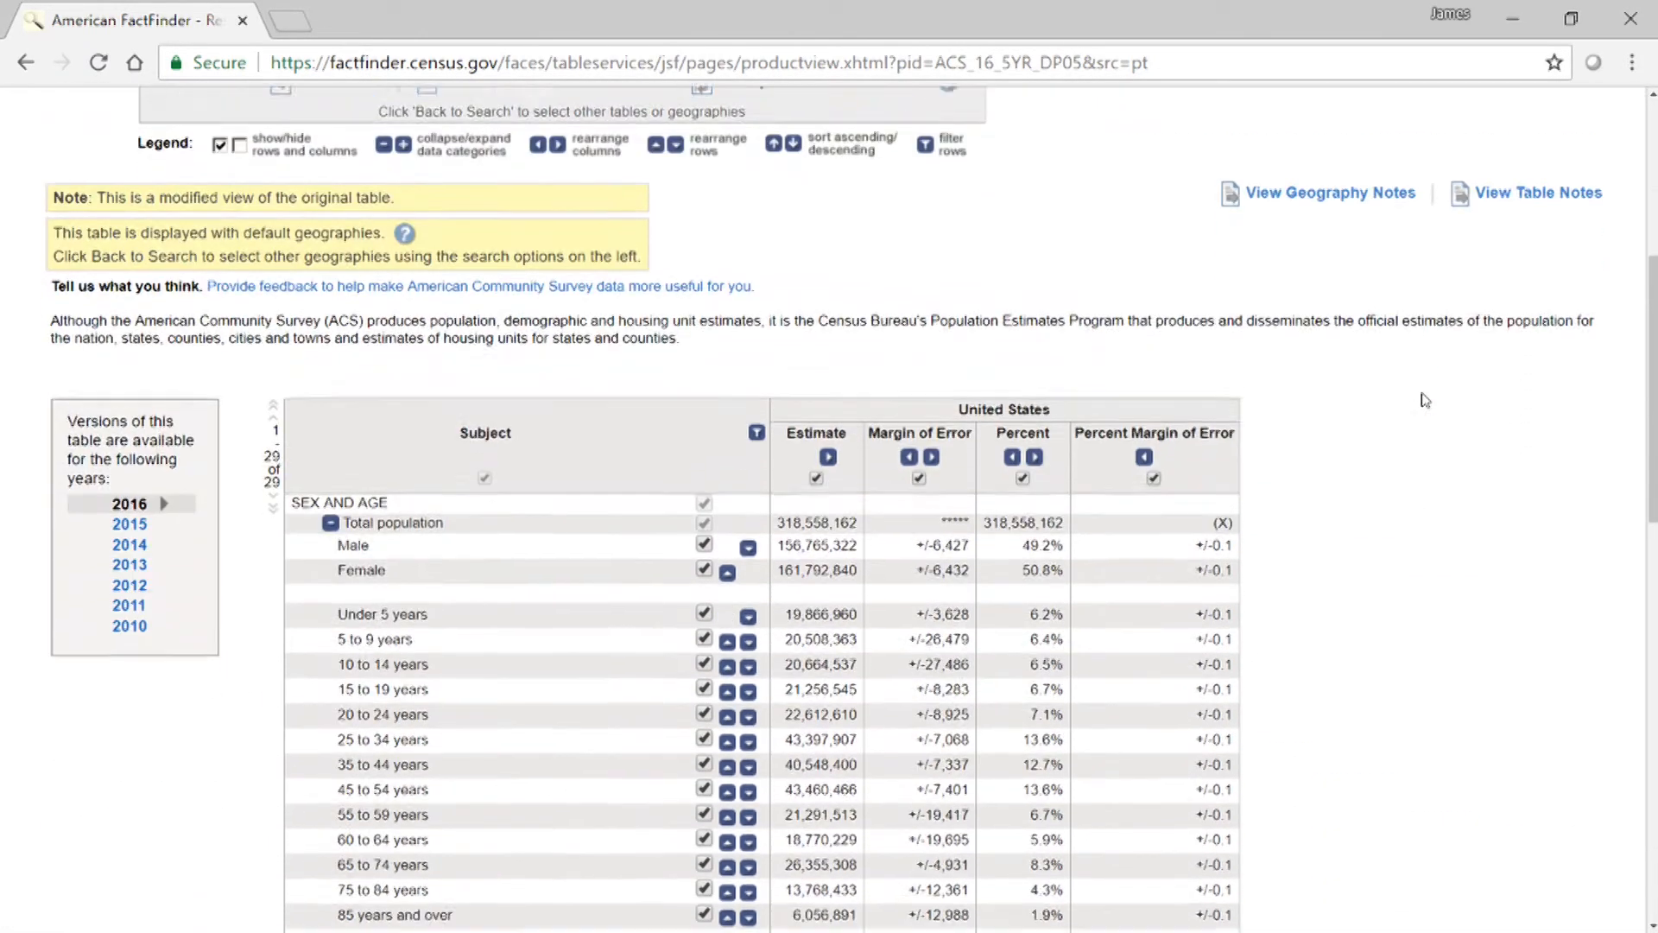
scroll(1426, 400, "up", 2)
scroll(1425, 400, "up", 1)
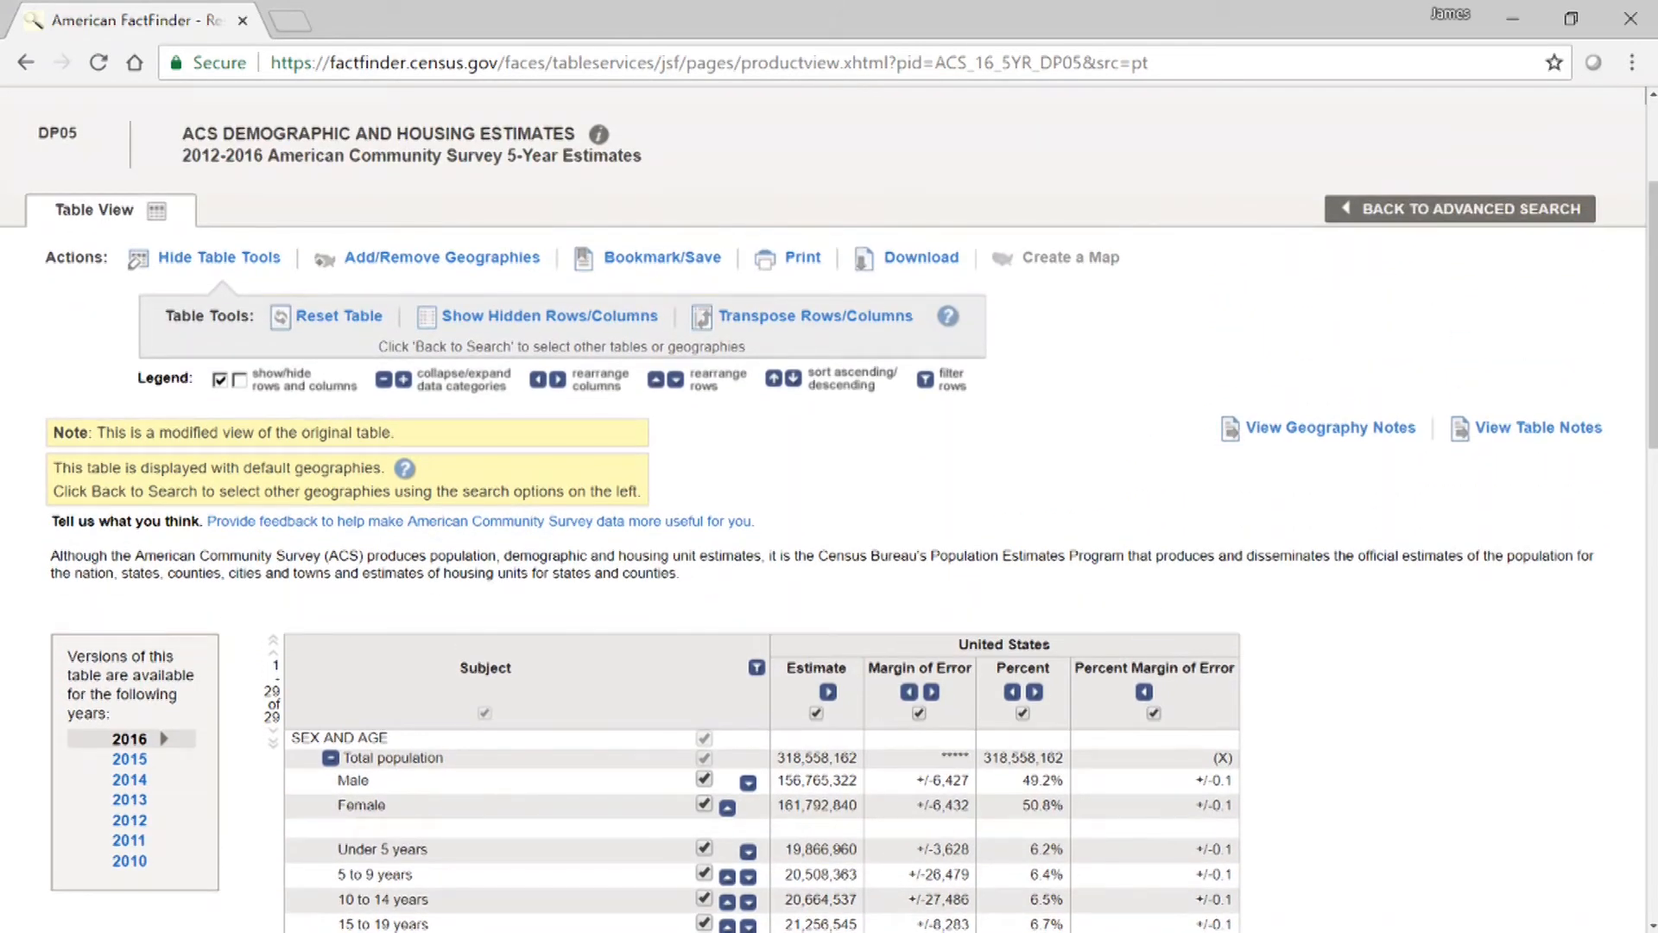
left_click(406, 262)
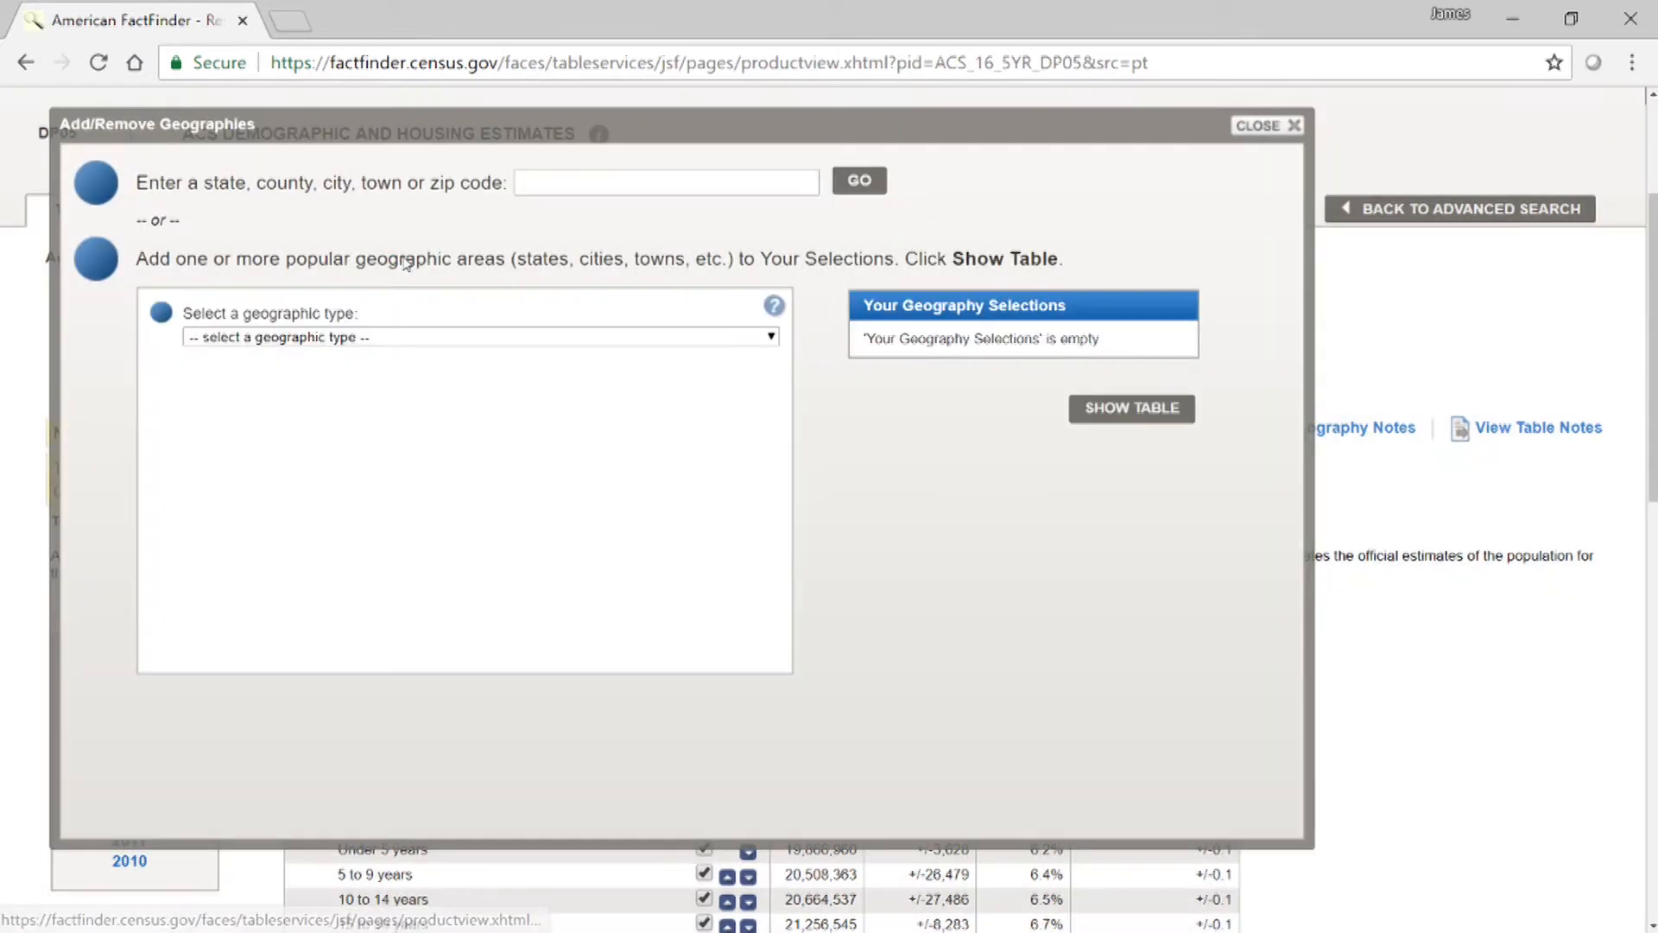
left_click(510, 339)
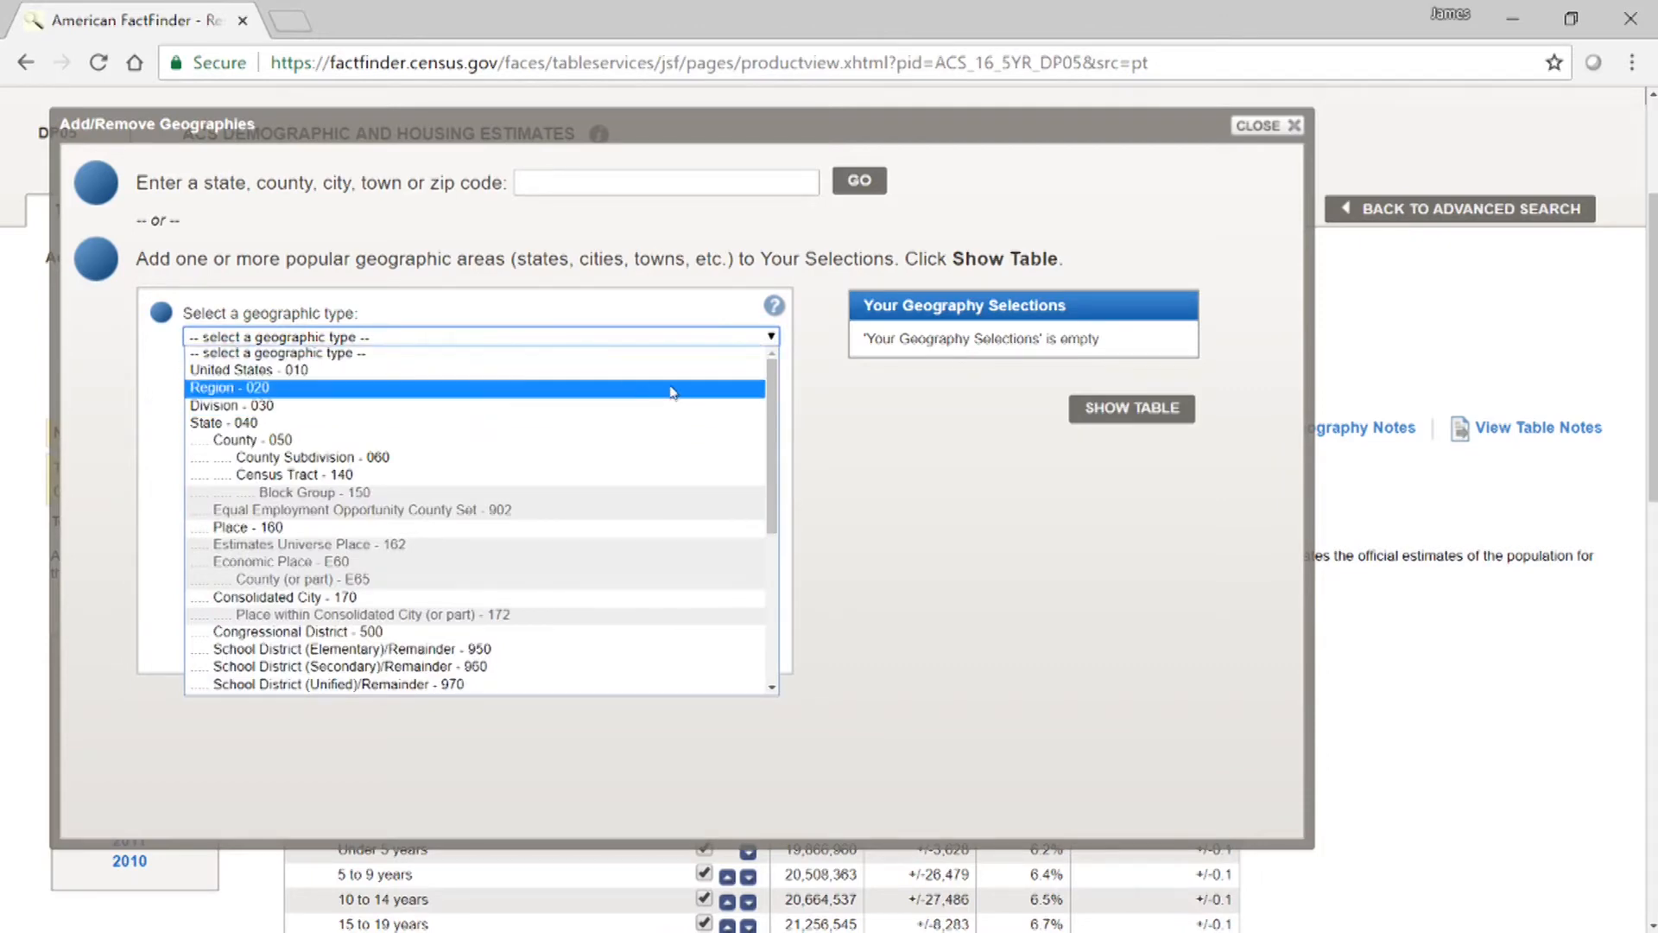
left_click_drag(769, 397, 782, 531)
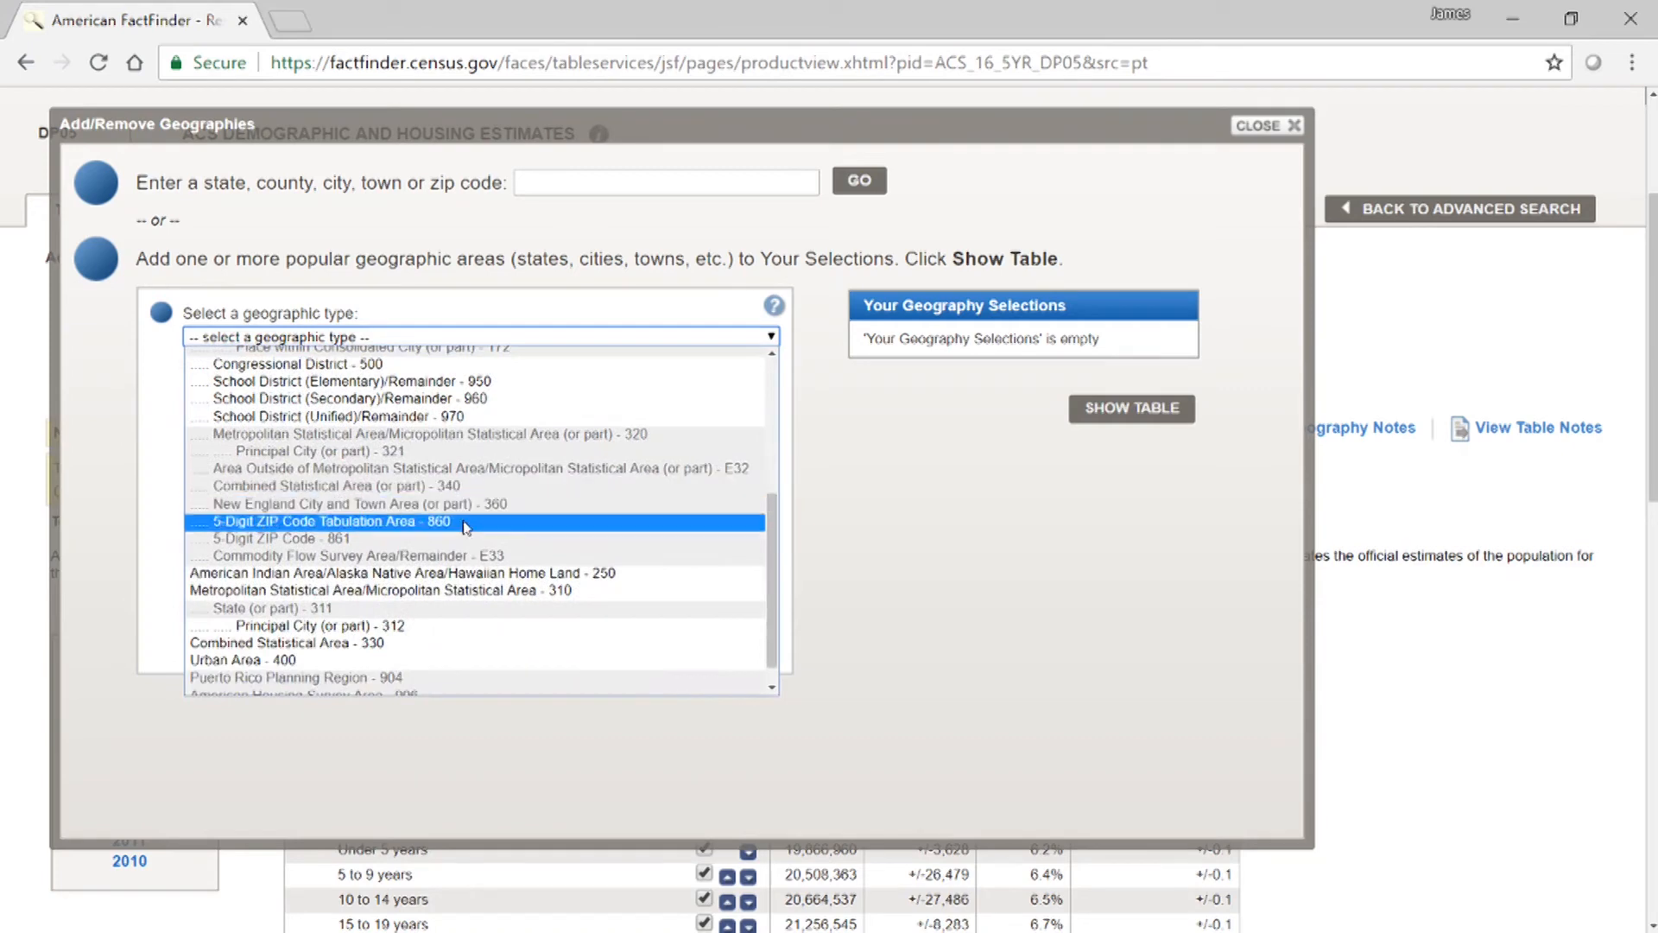
left_click(275, 522)
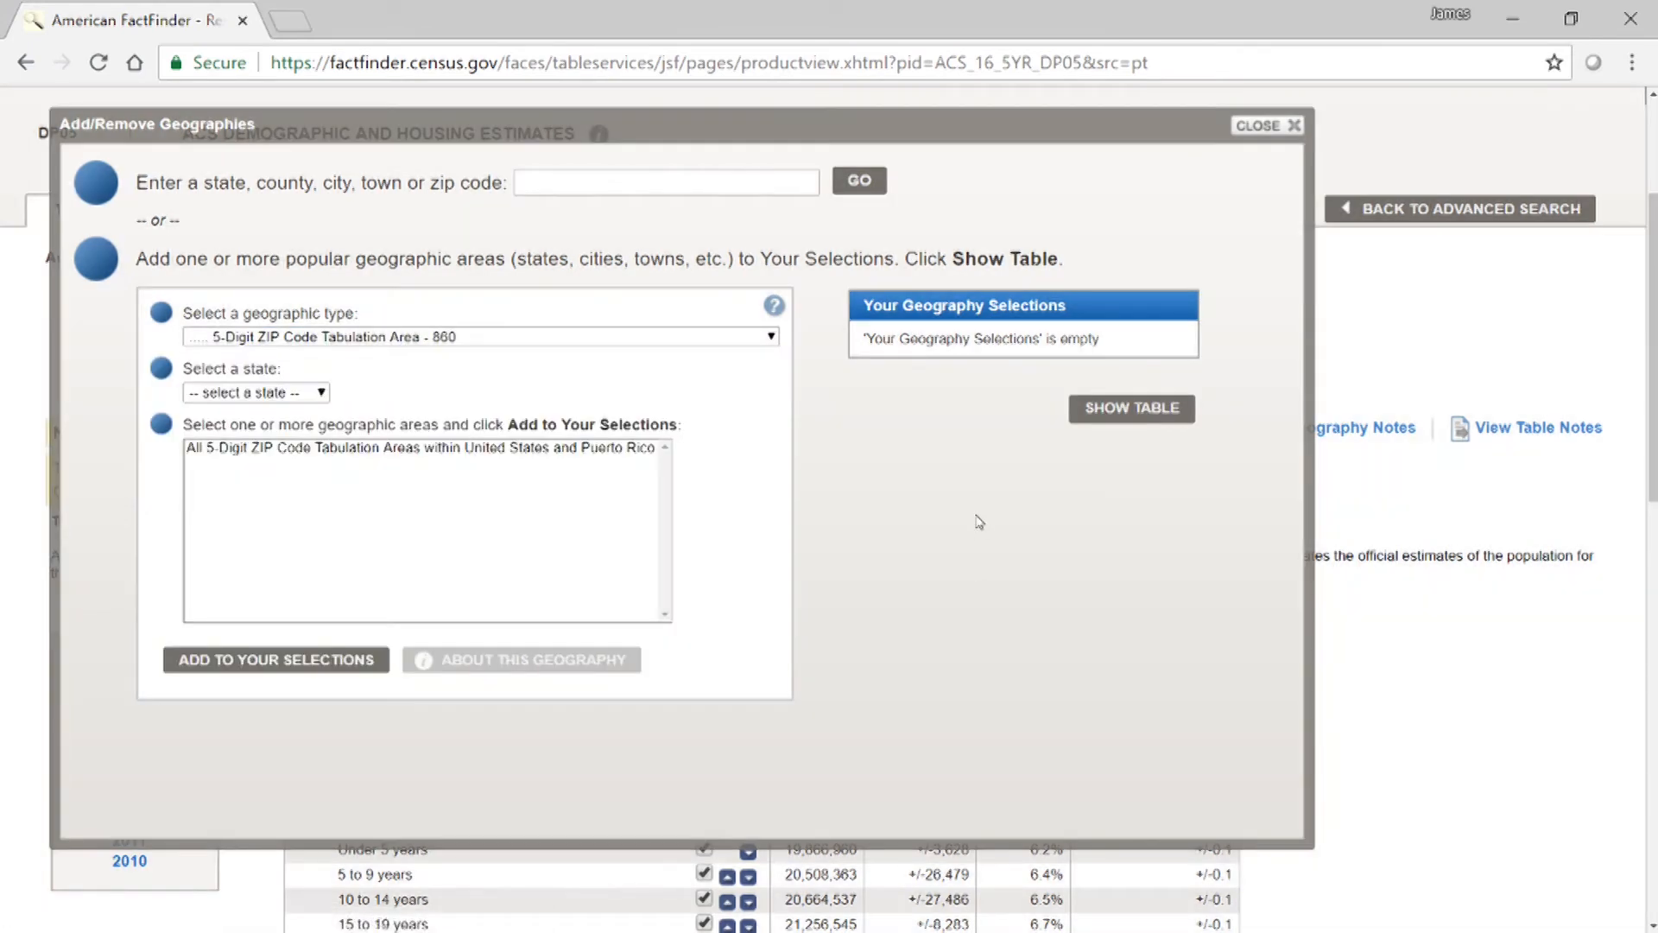
Add all 5-Digit ZIP Code Tabulation Areas within United States and Puerto Rico to the geography selections and show the table.
left_click(331, 456)
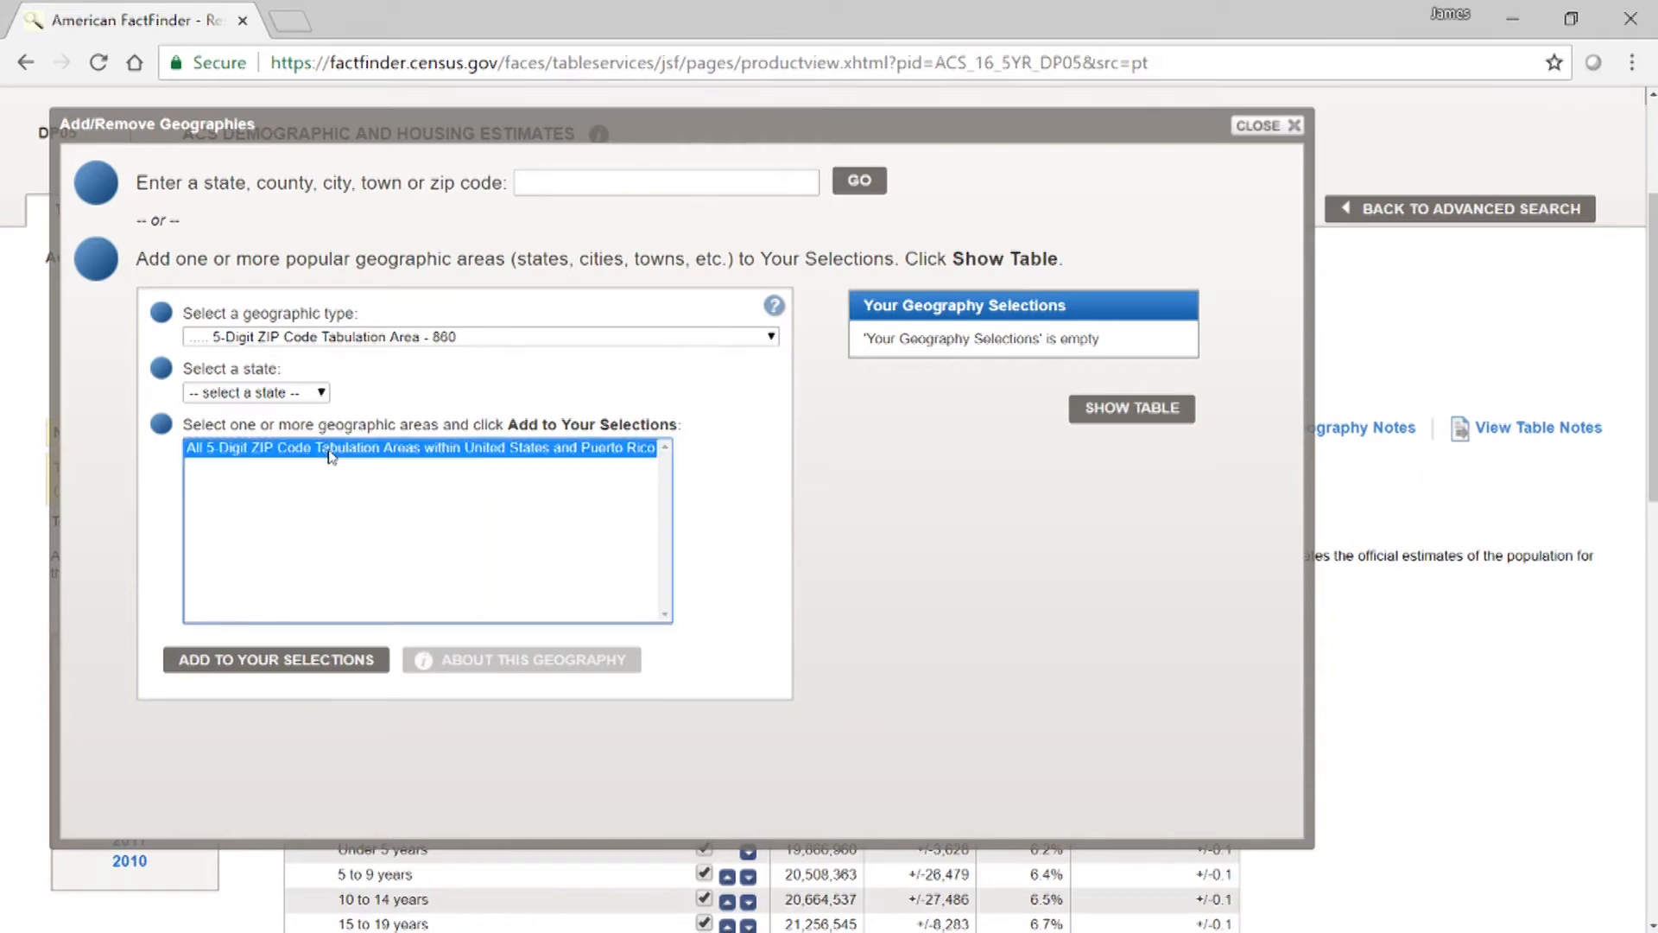
left_click(285, 668)
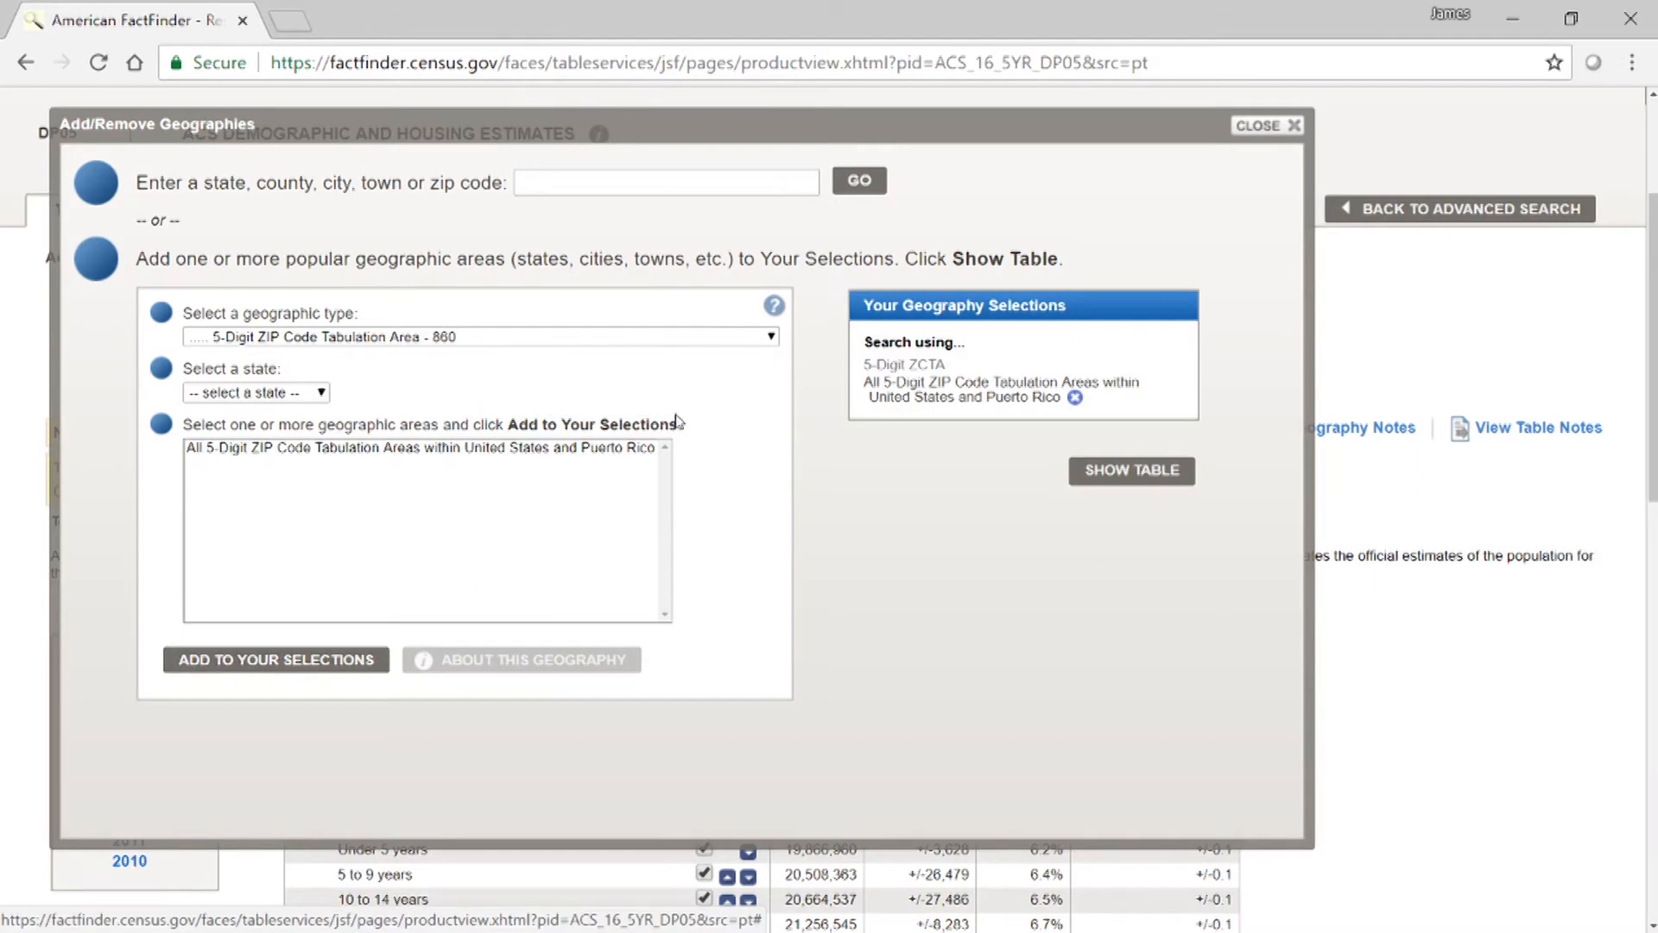
left_click(1111, 470)
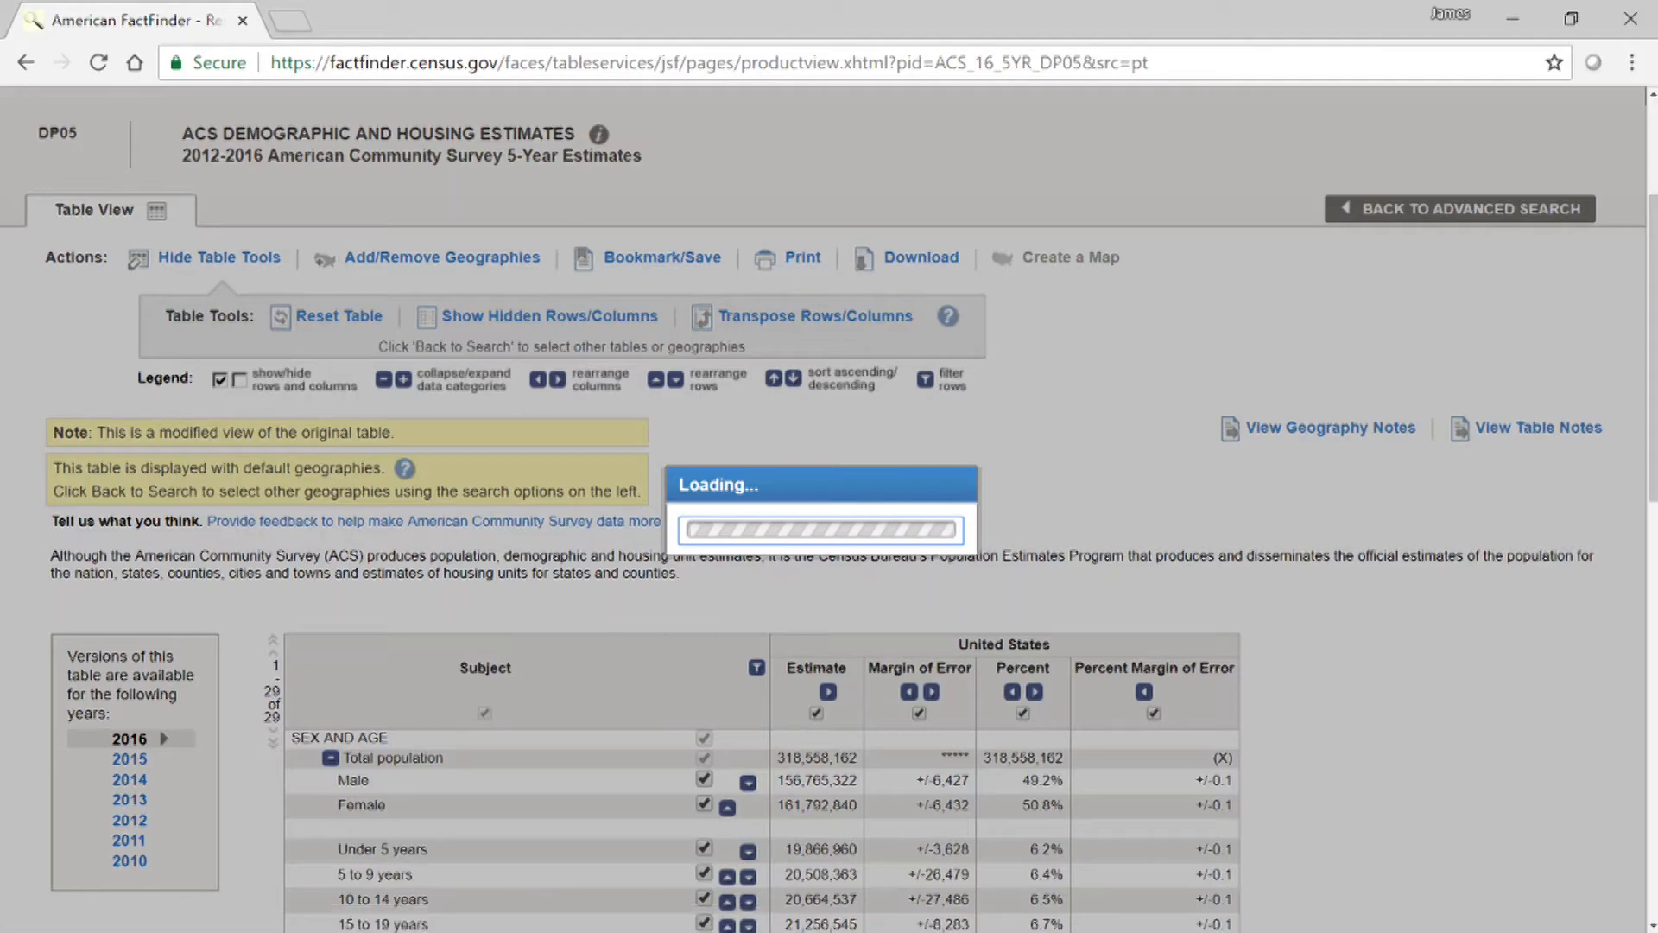
Transpose the table's rows and columns so the ZIP code areas run down the rows.
scroll(1071, 389, "down", 3)
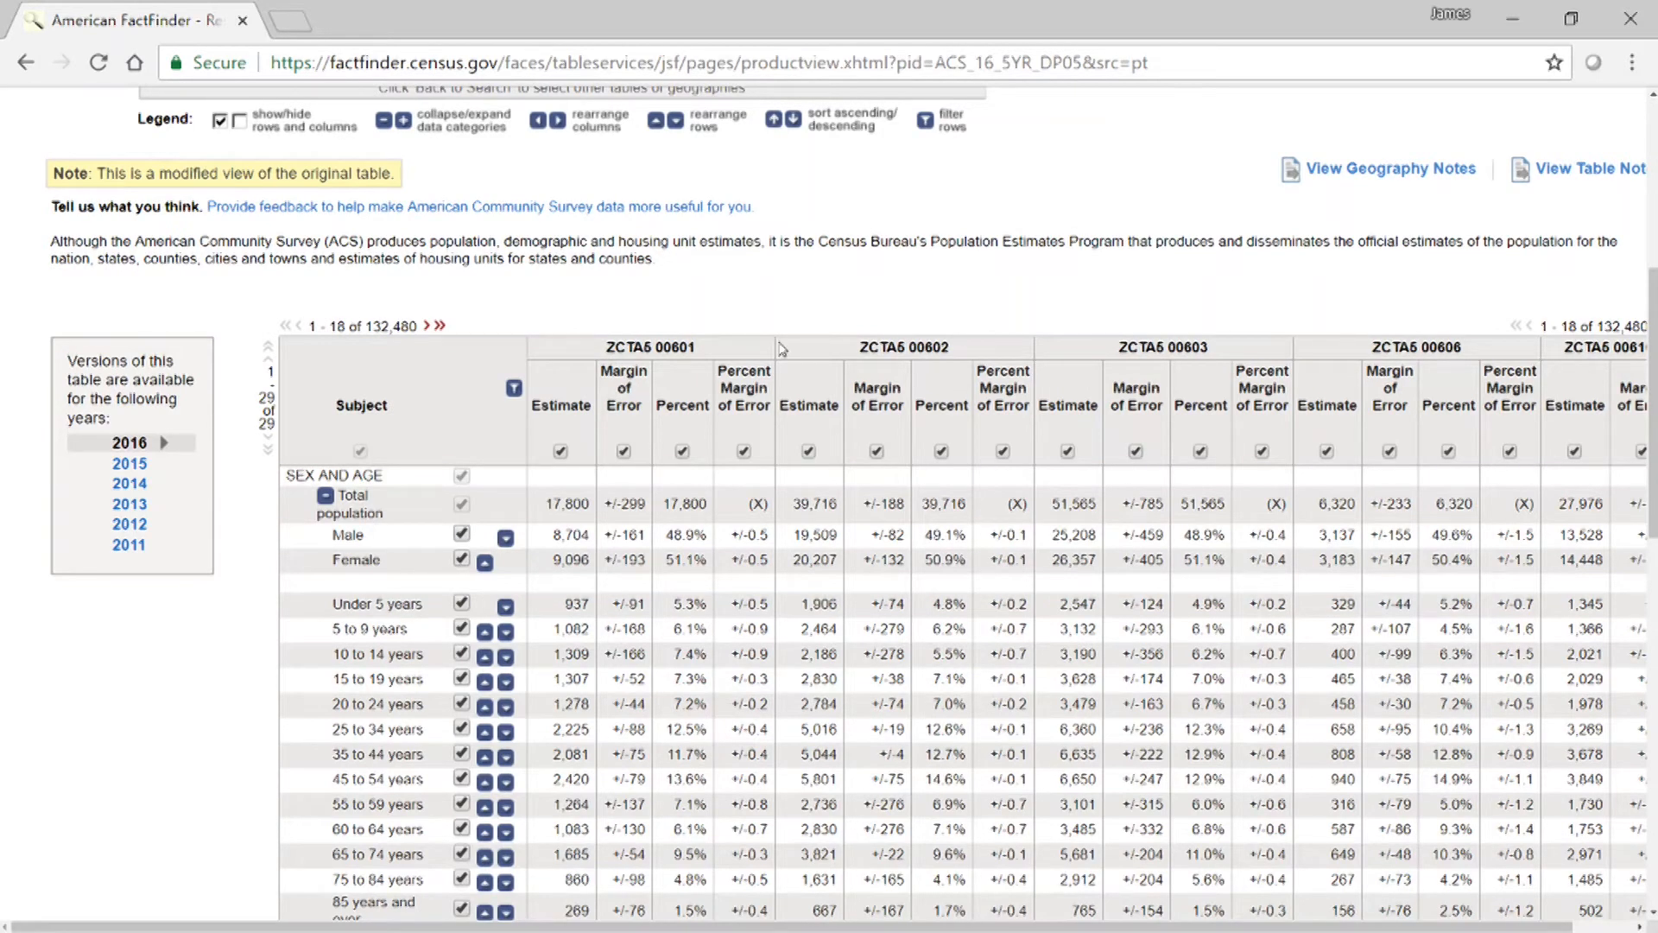
scroll(1009, 301, "up", 2)
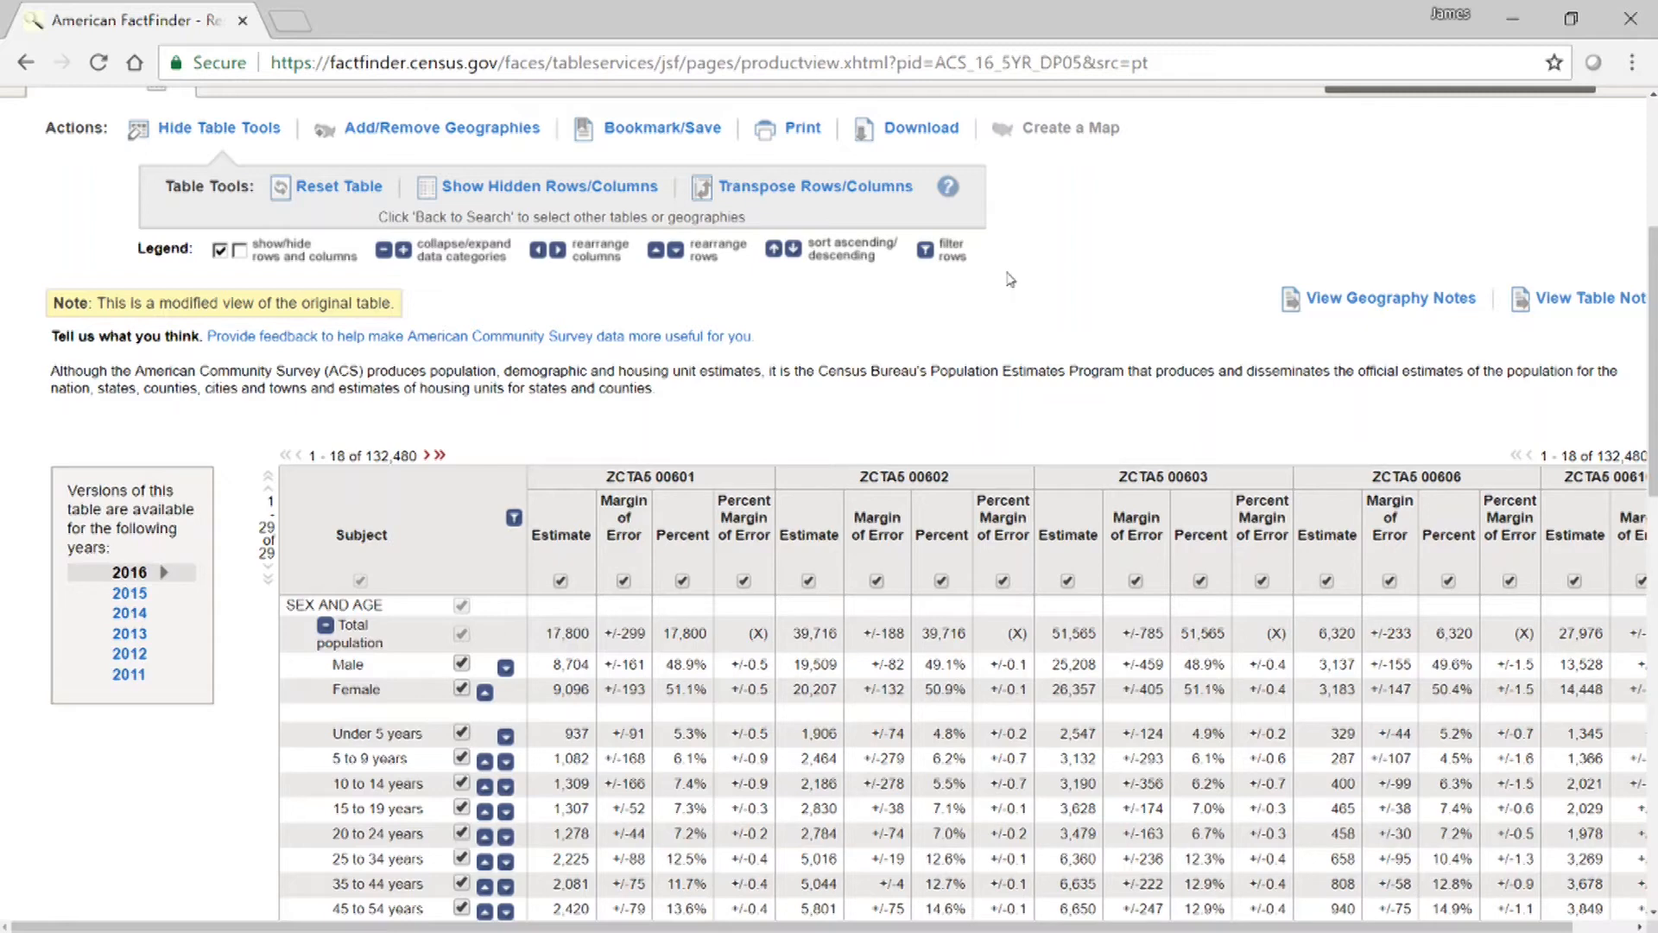
left_click(814, 193)
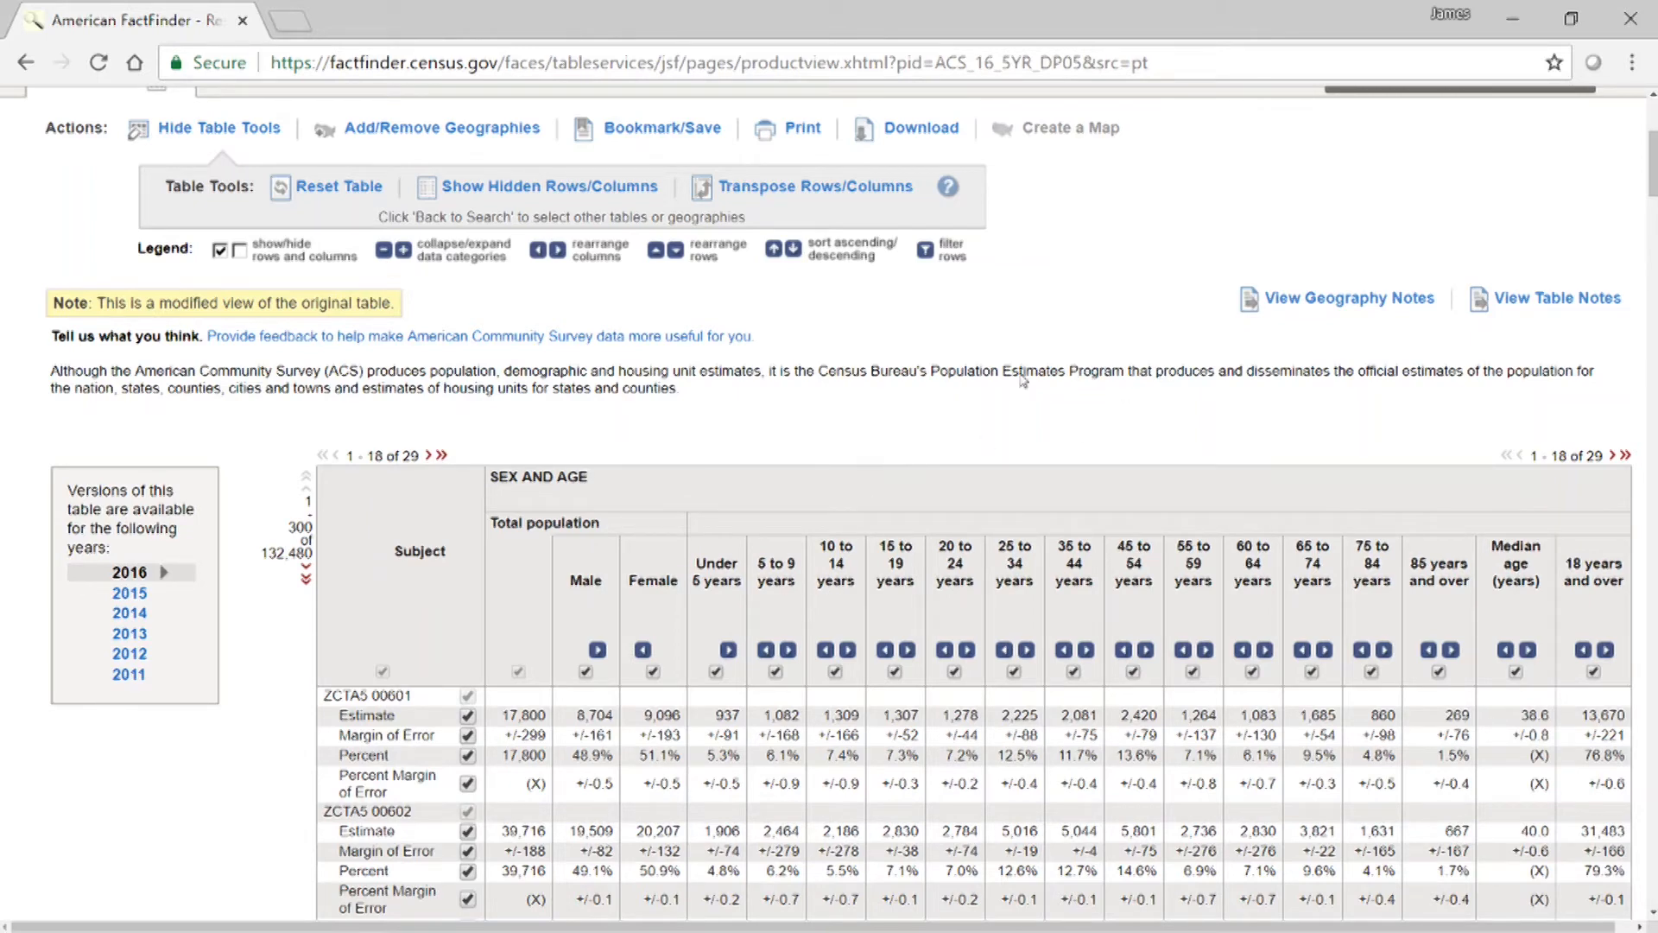
Download the table as CSV data for use in a spreadsheet, with annotations not merged and descriptive data element names included.
scroll(1227, 259, "up", 2)
scroll(1123, 242, "down", 3)
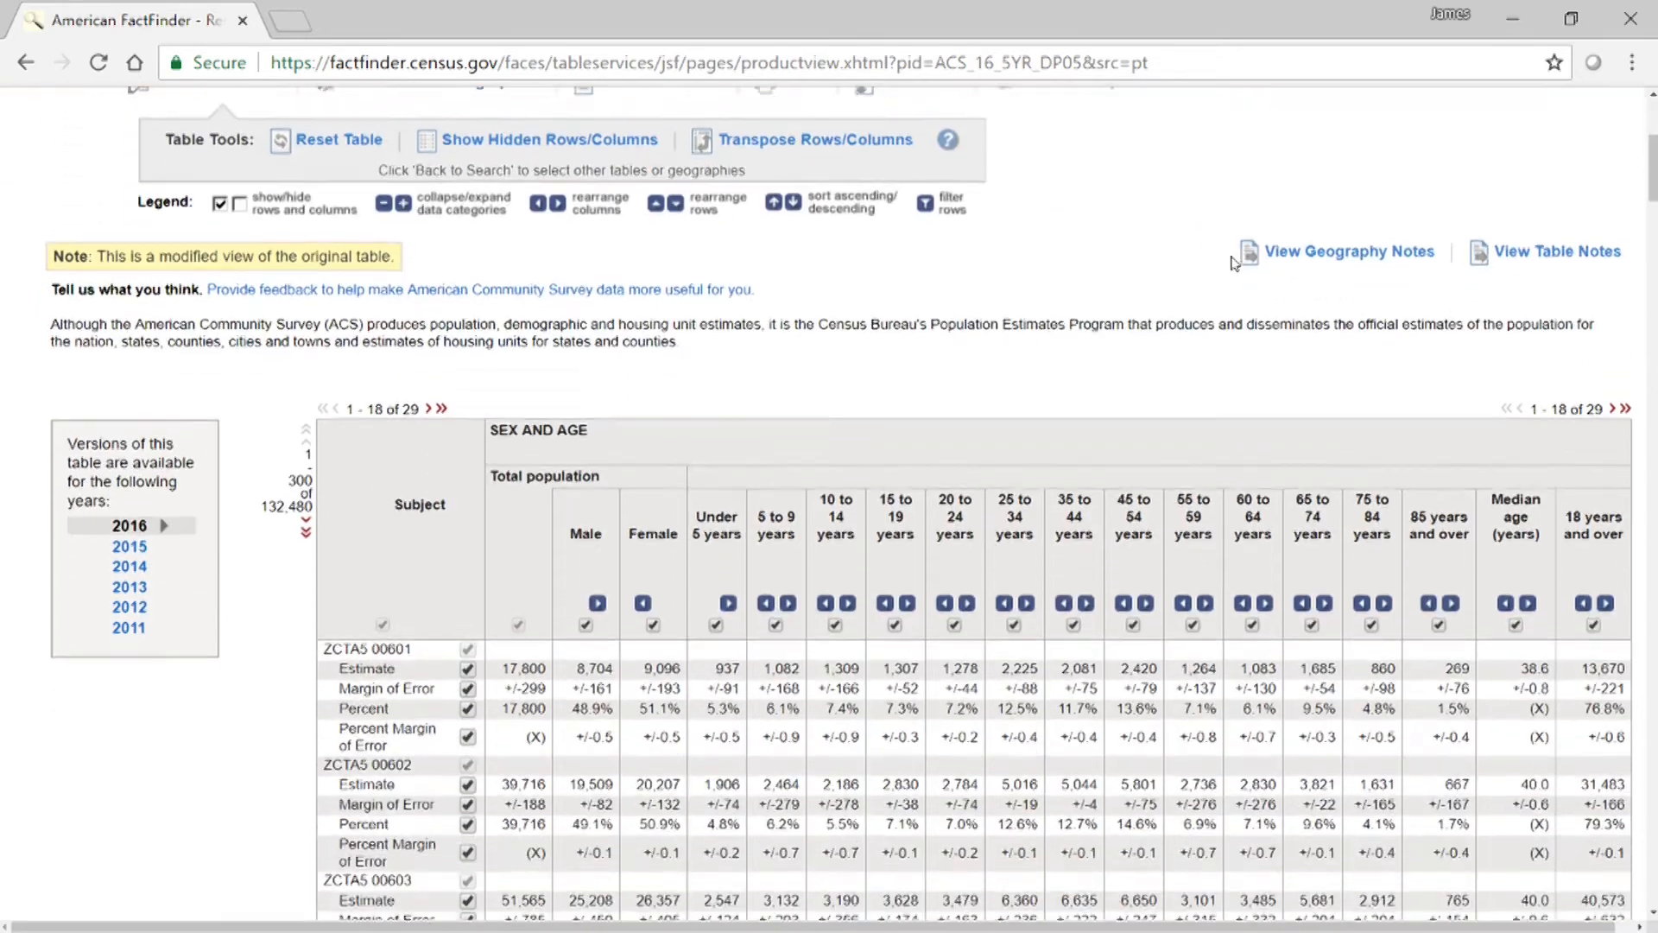
scroll(1114, 228, "up", 2)
scroll(1168, 207, "up", 2)
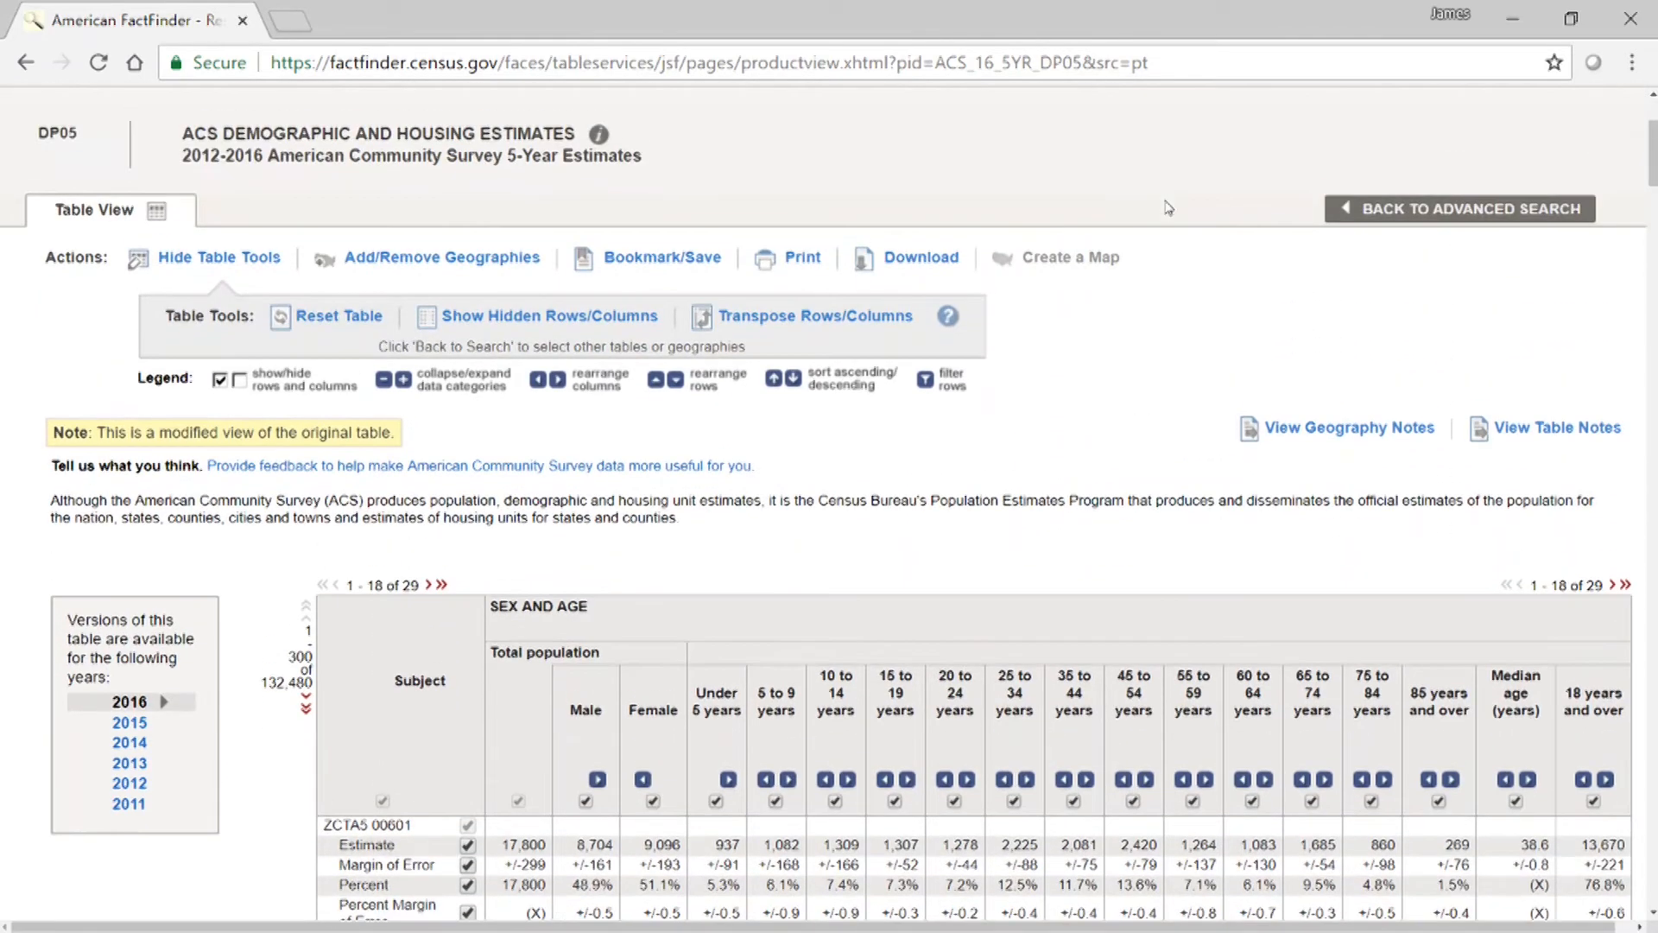
left_click(910, 265)
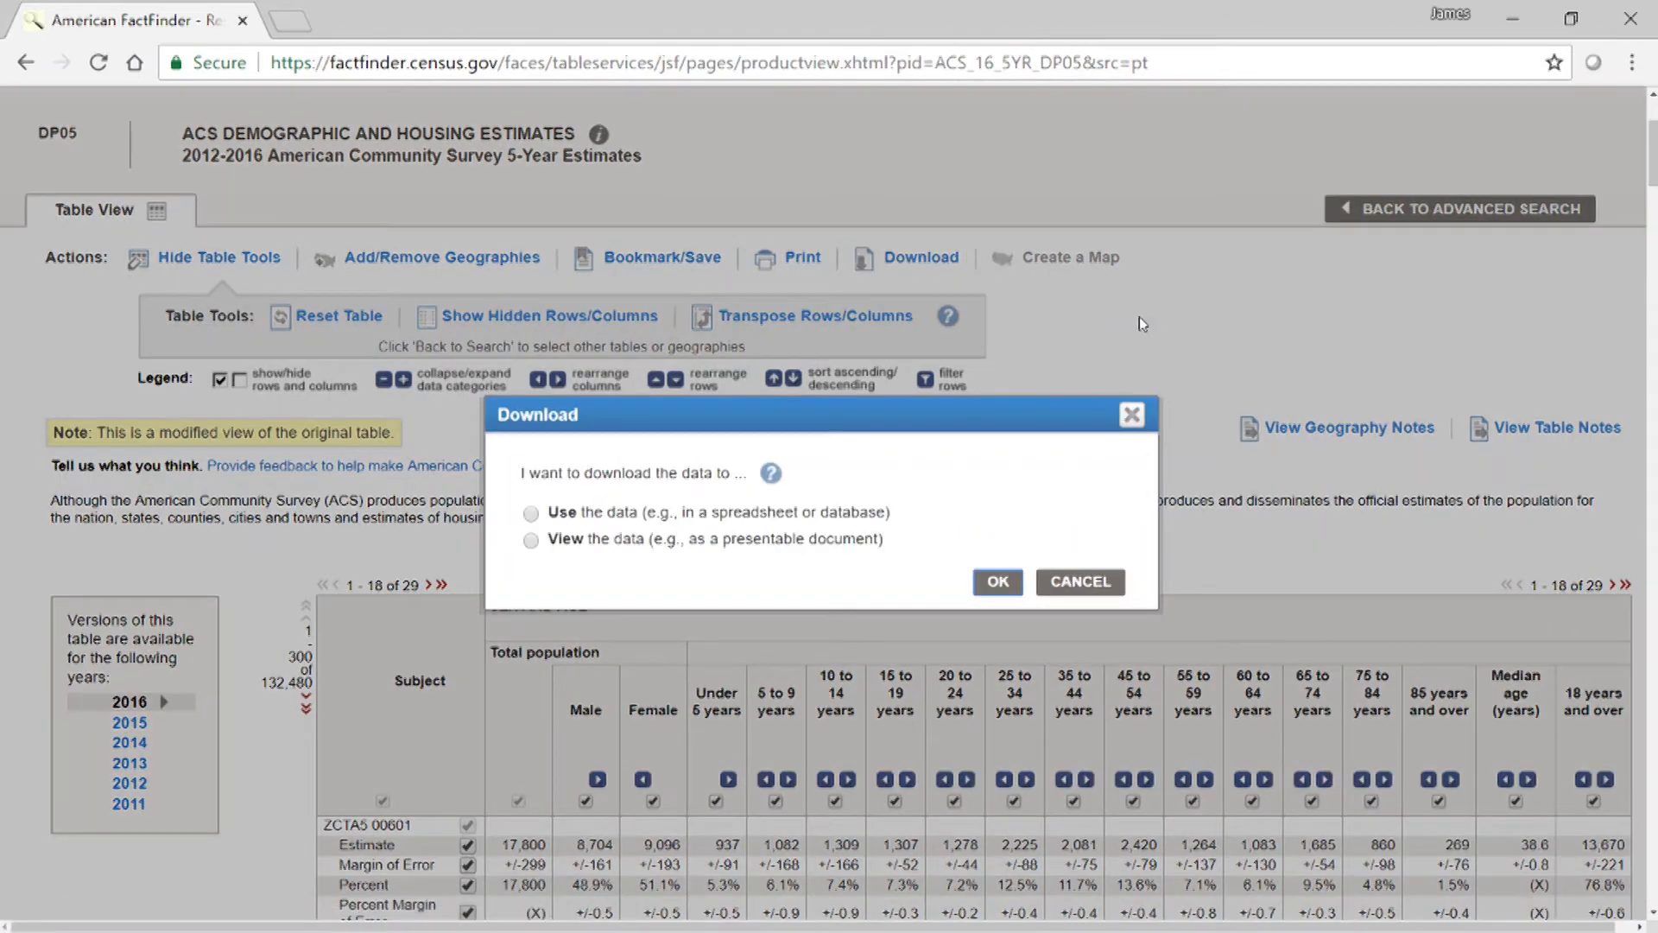
left_click(531, 516)
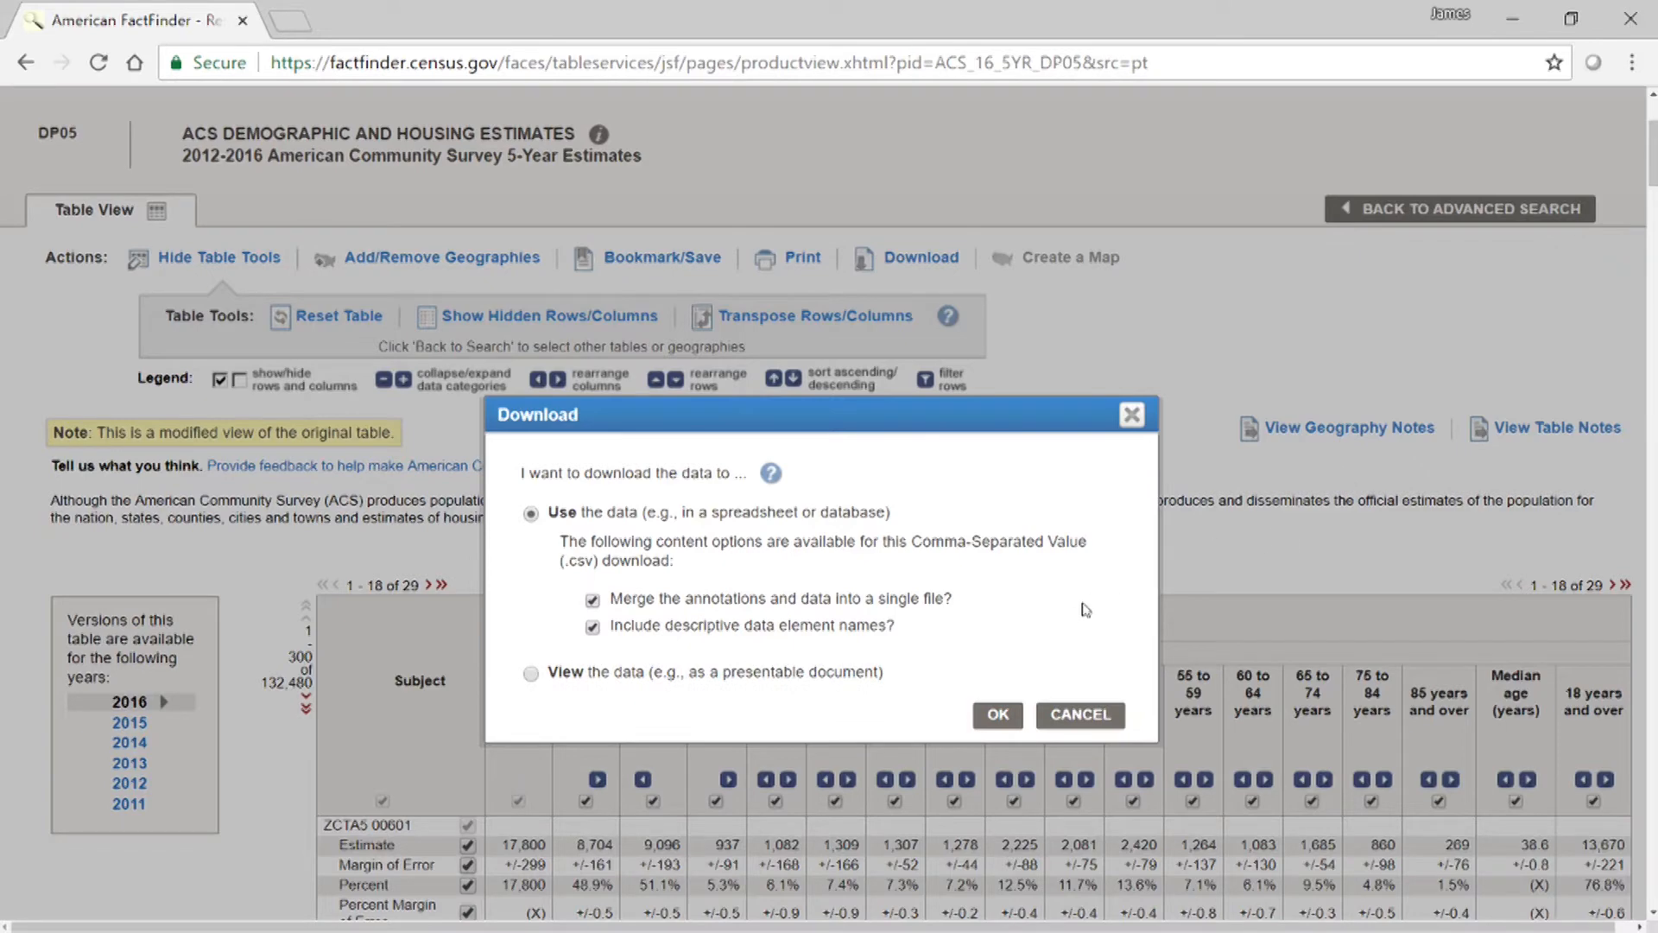
left_click(593, 599)
left_click(997, 715)
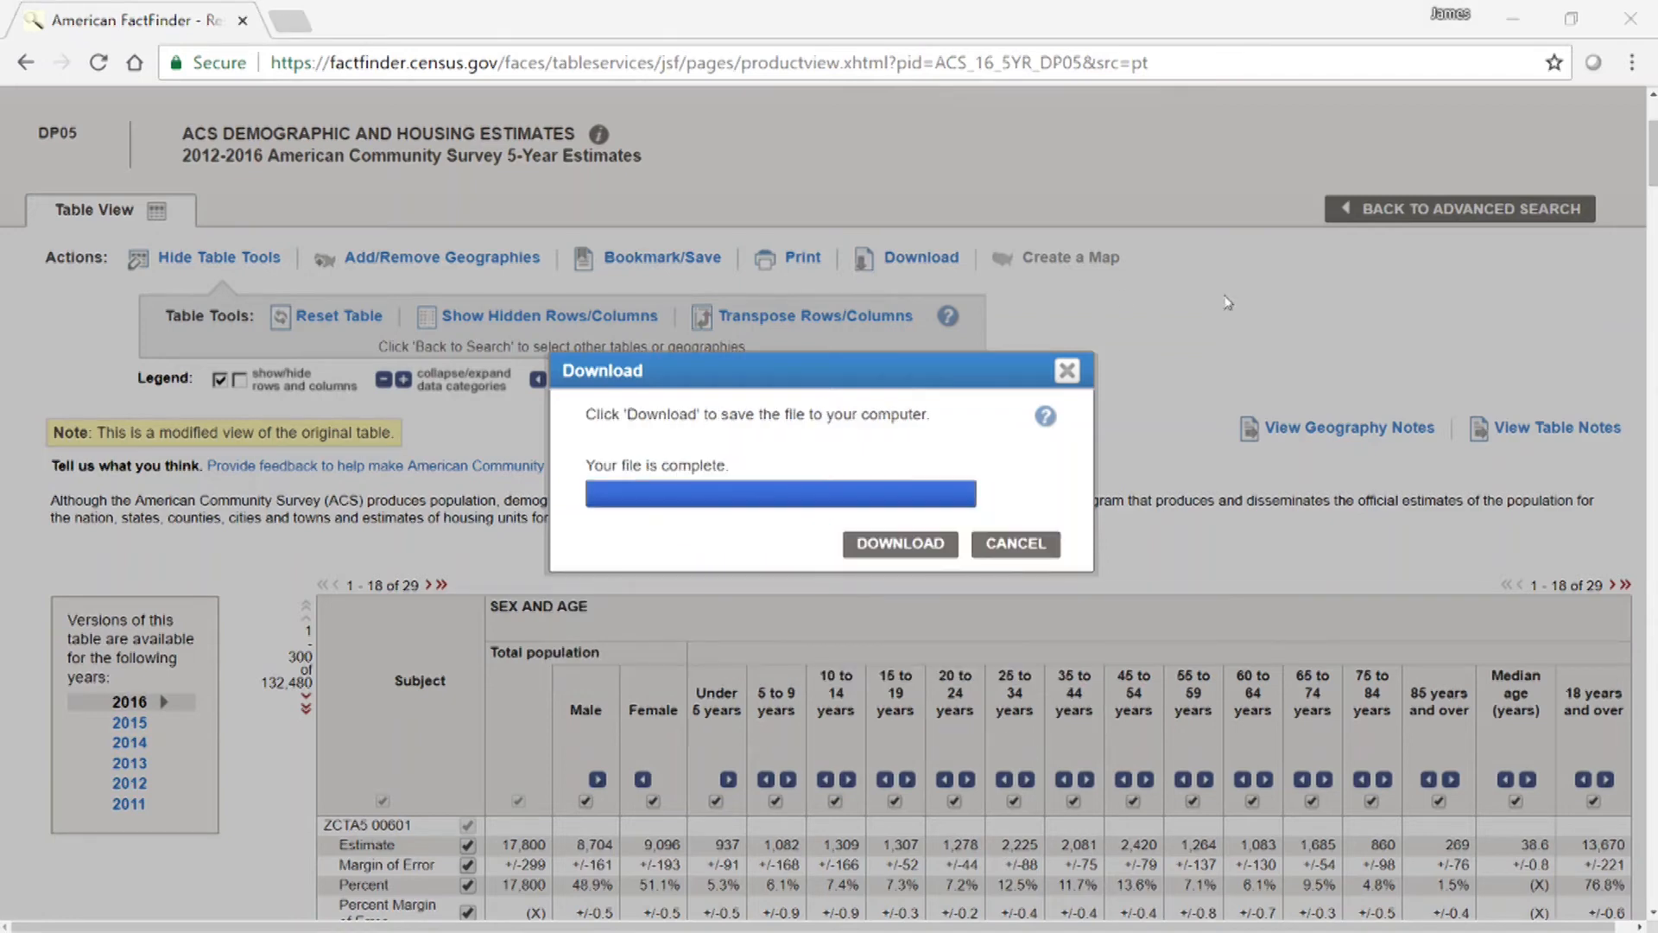
left_click(899, 546)
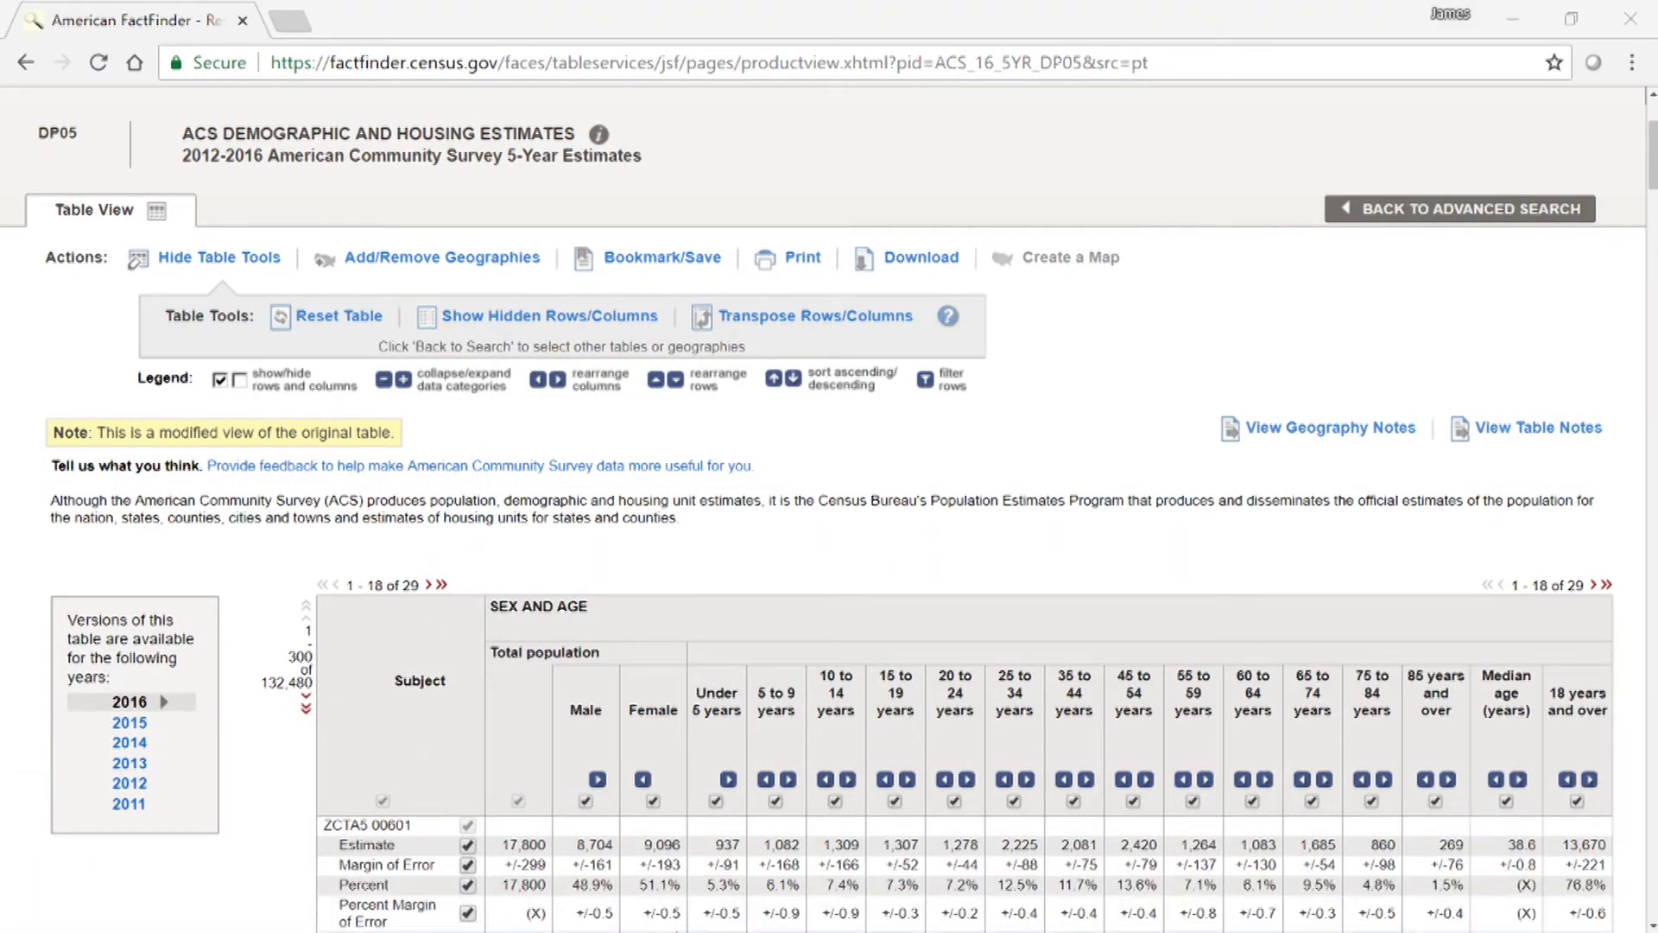
Extract all files from ACS_16_5YR_DP05.zip into a Downloads folder and open the extracted ACS_16_5YR_DP05.csv in Excel.
left_click_drag(1657, 178, 855, 195)
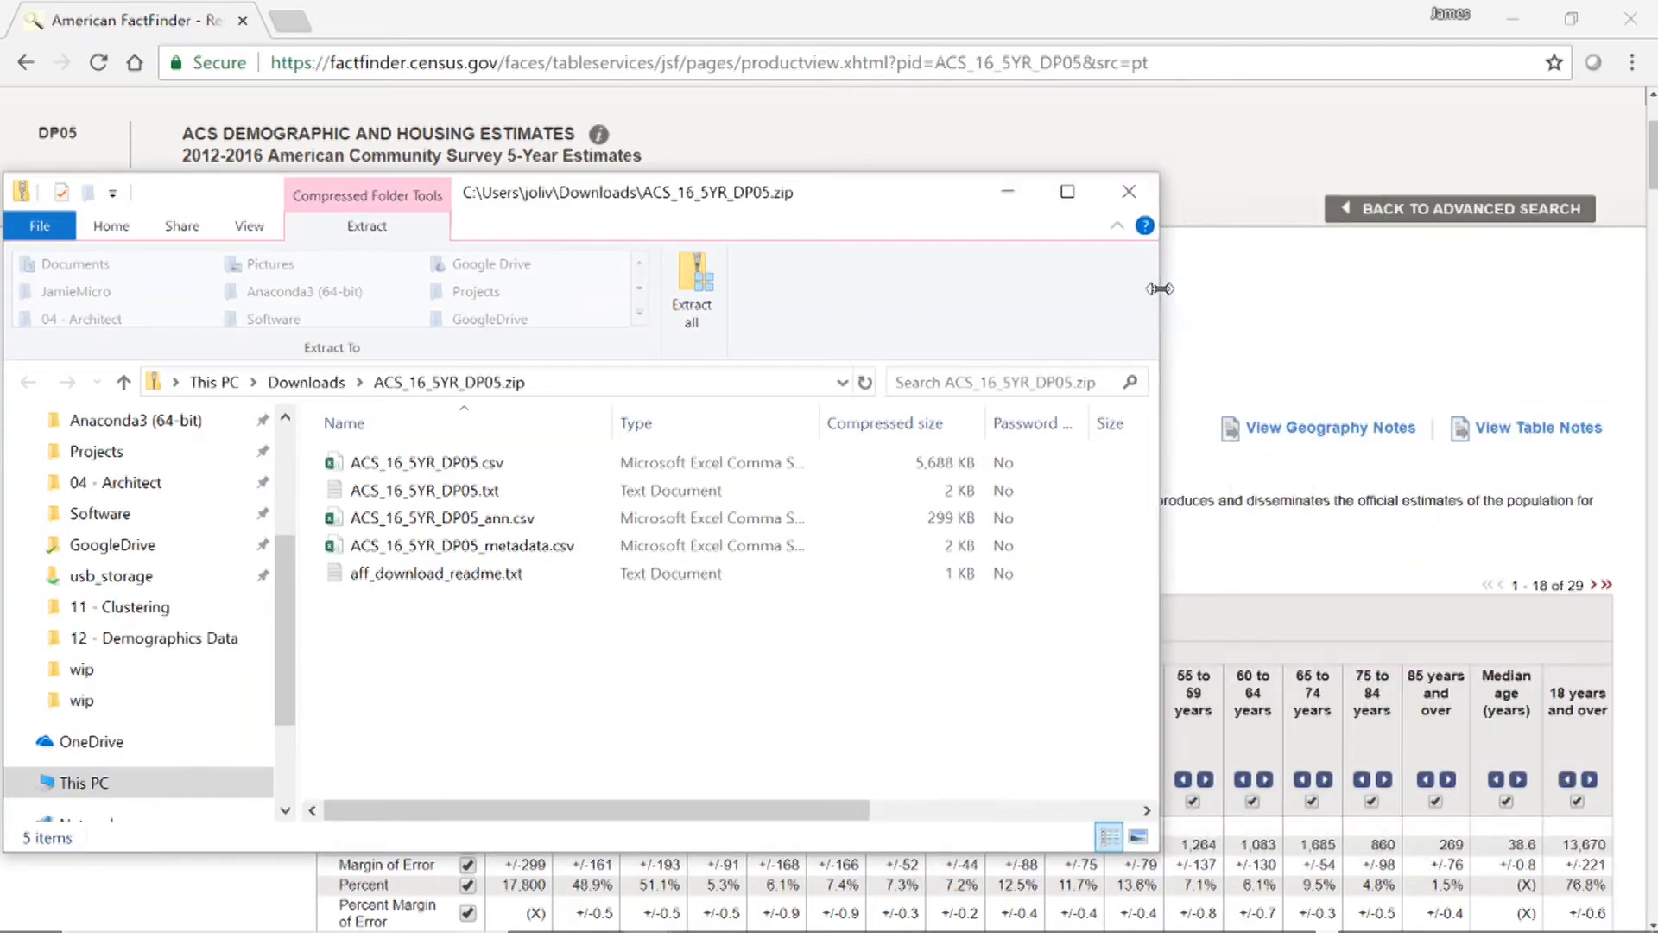
left_click(508, 466)
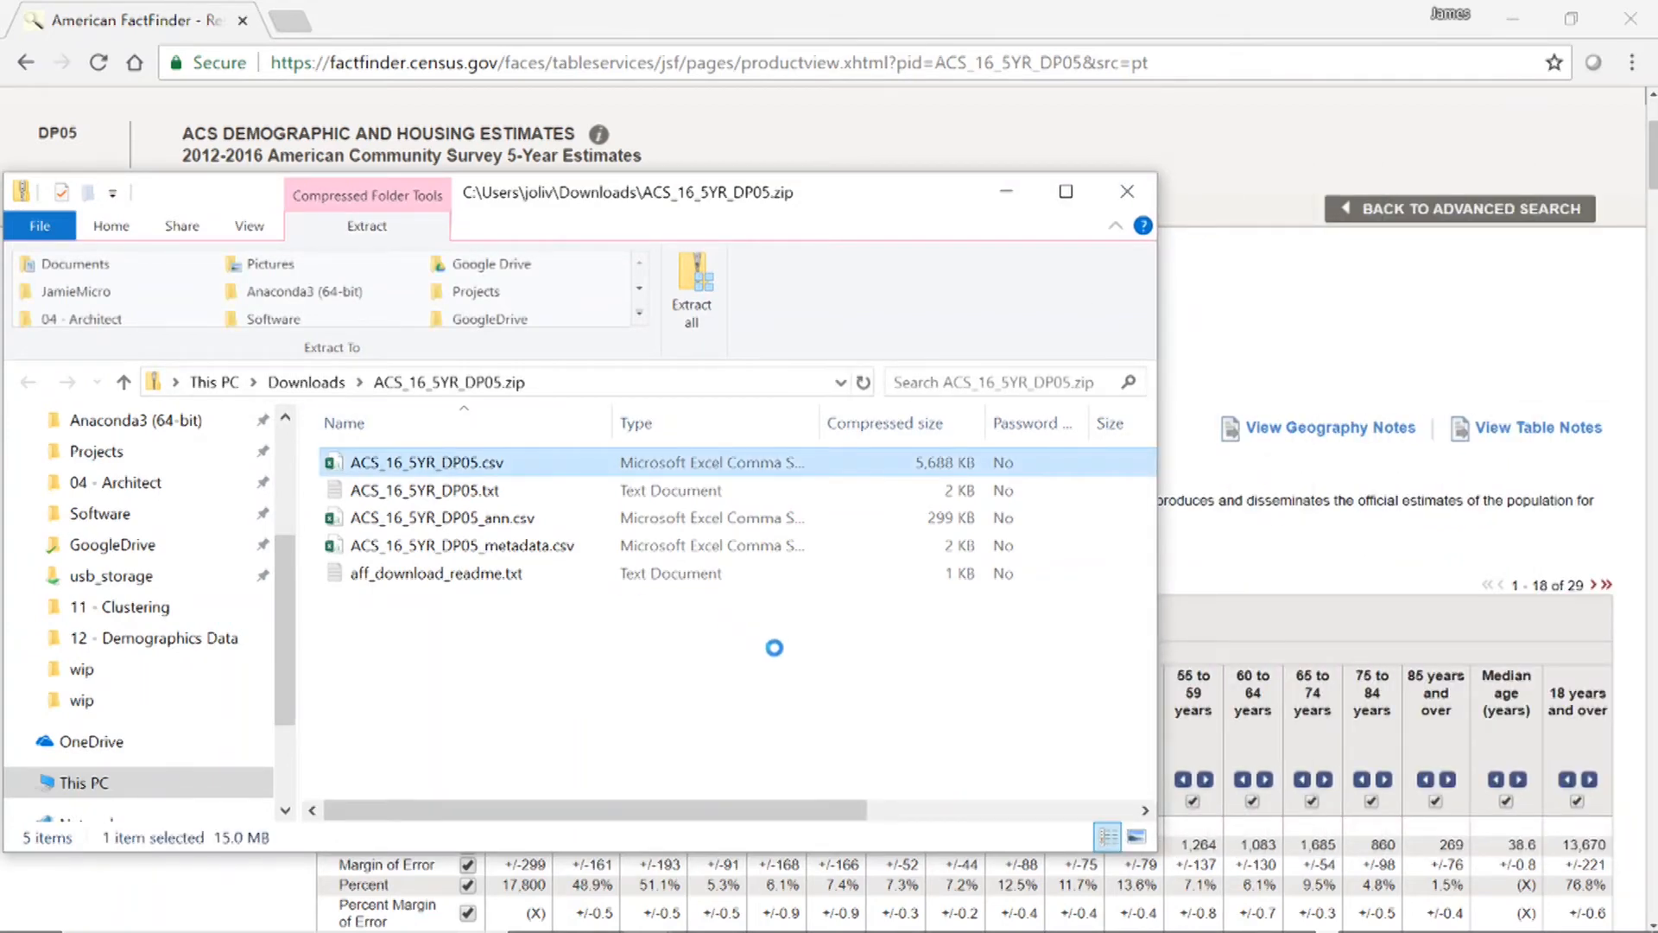
left_click(769, 658)
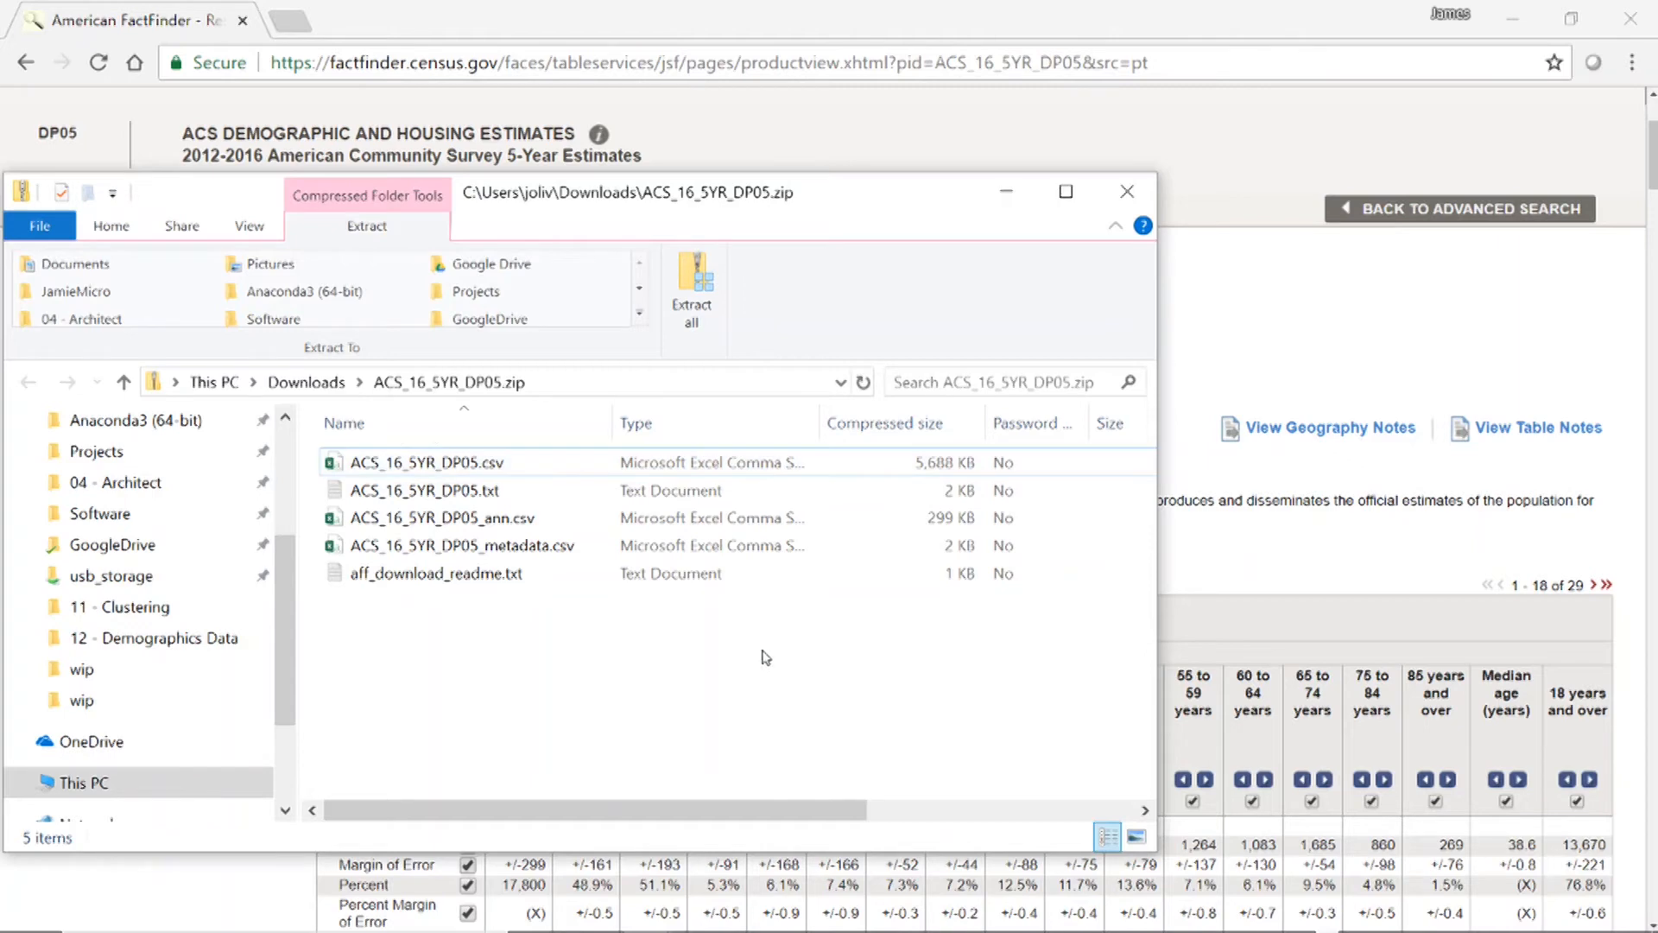
left_click(682, 315)
left_click(1079, 732)
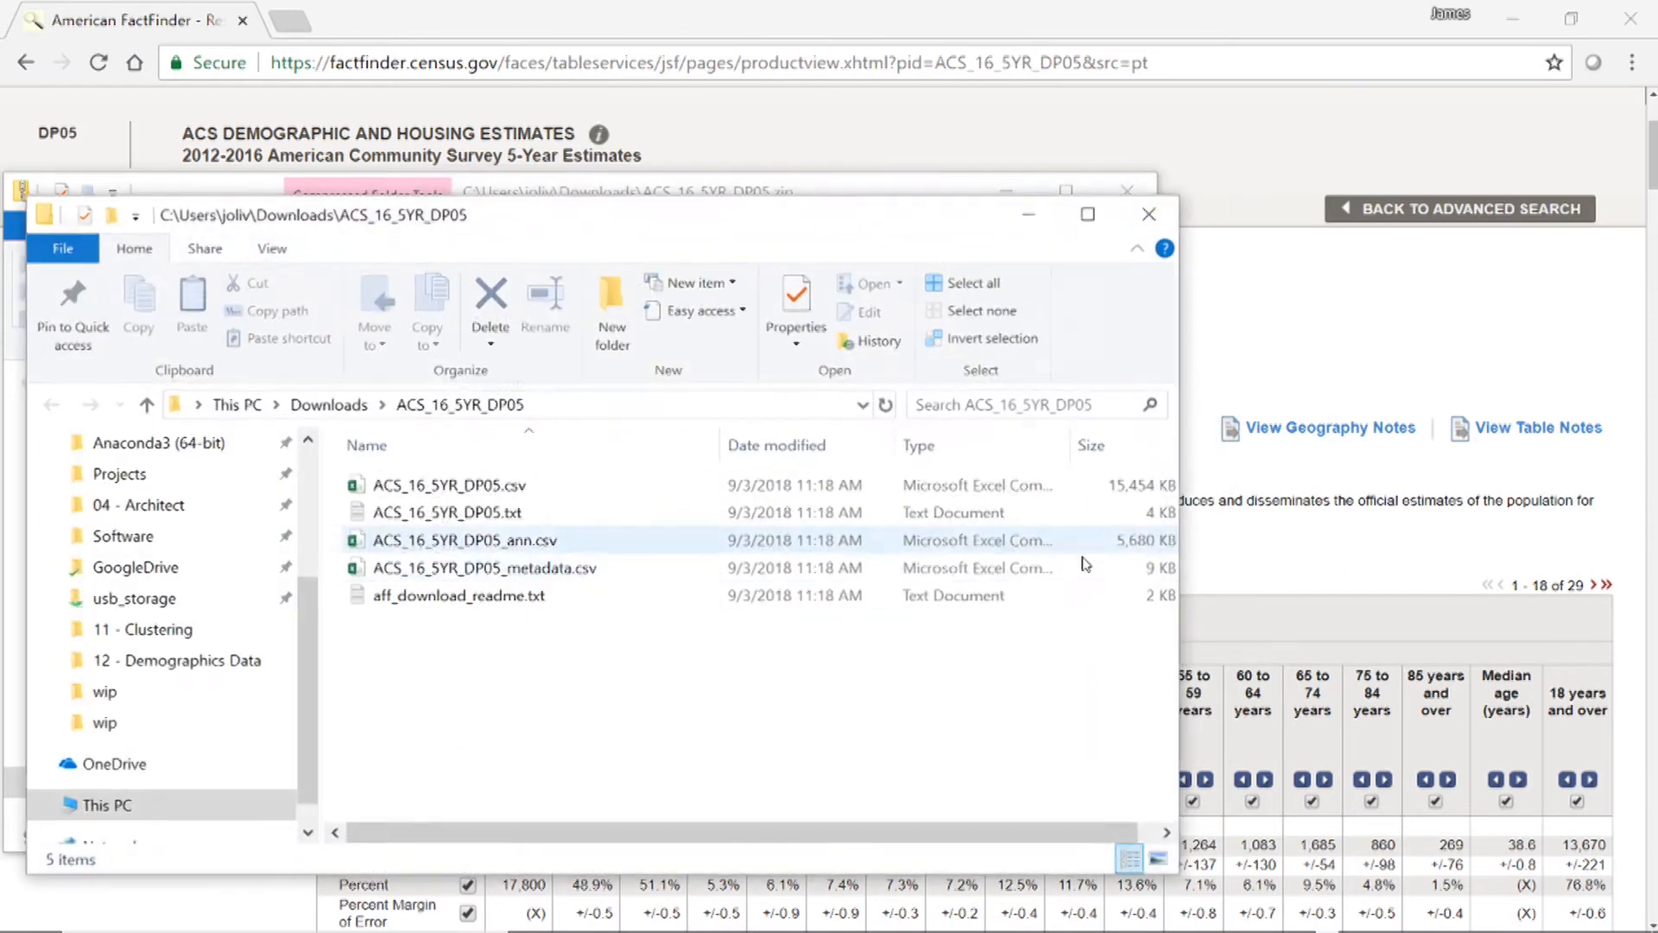
left_click(450, 486)
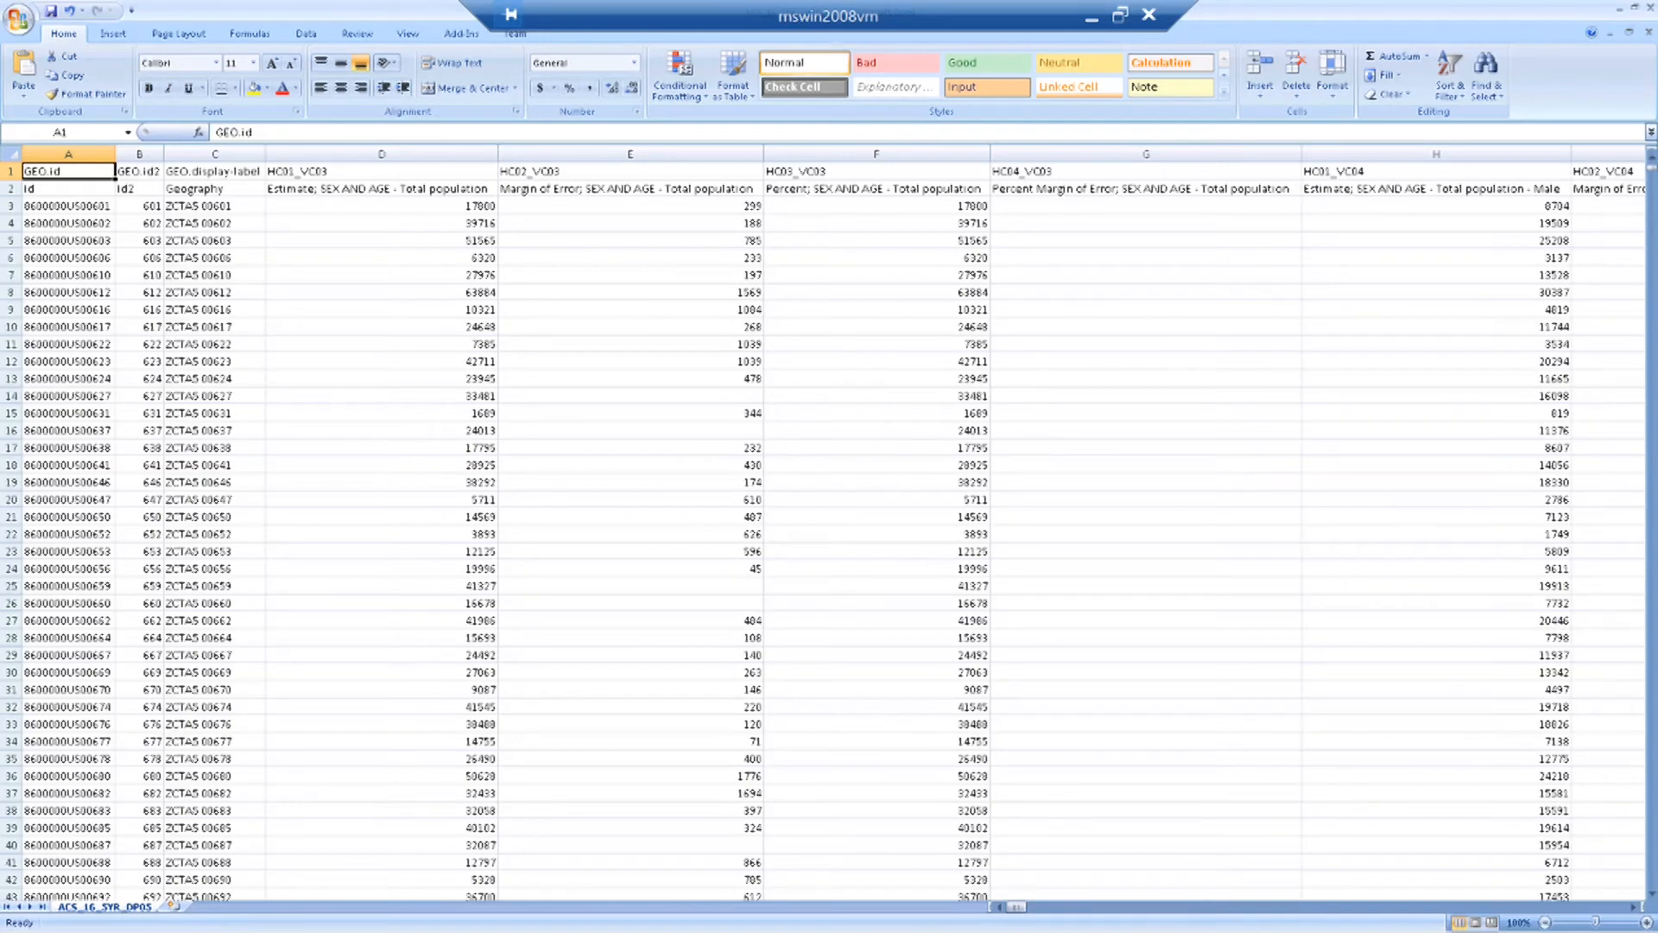
Widen the GEO.id2 column (B) in the ACS_16_5YR_DP05 sheet.
left_click(333, 326)
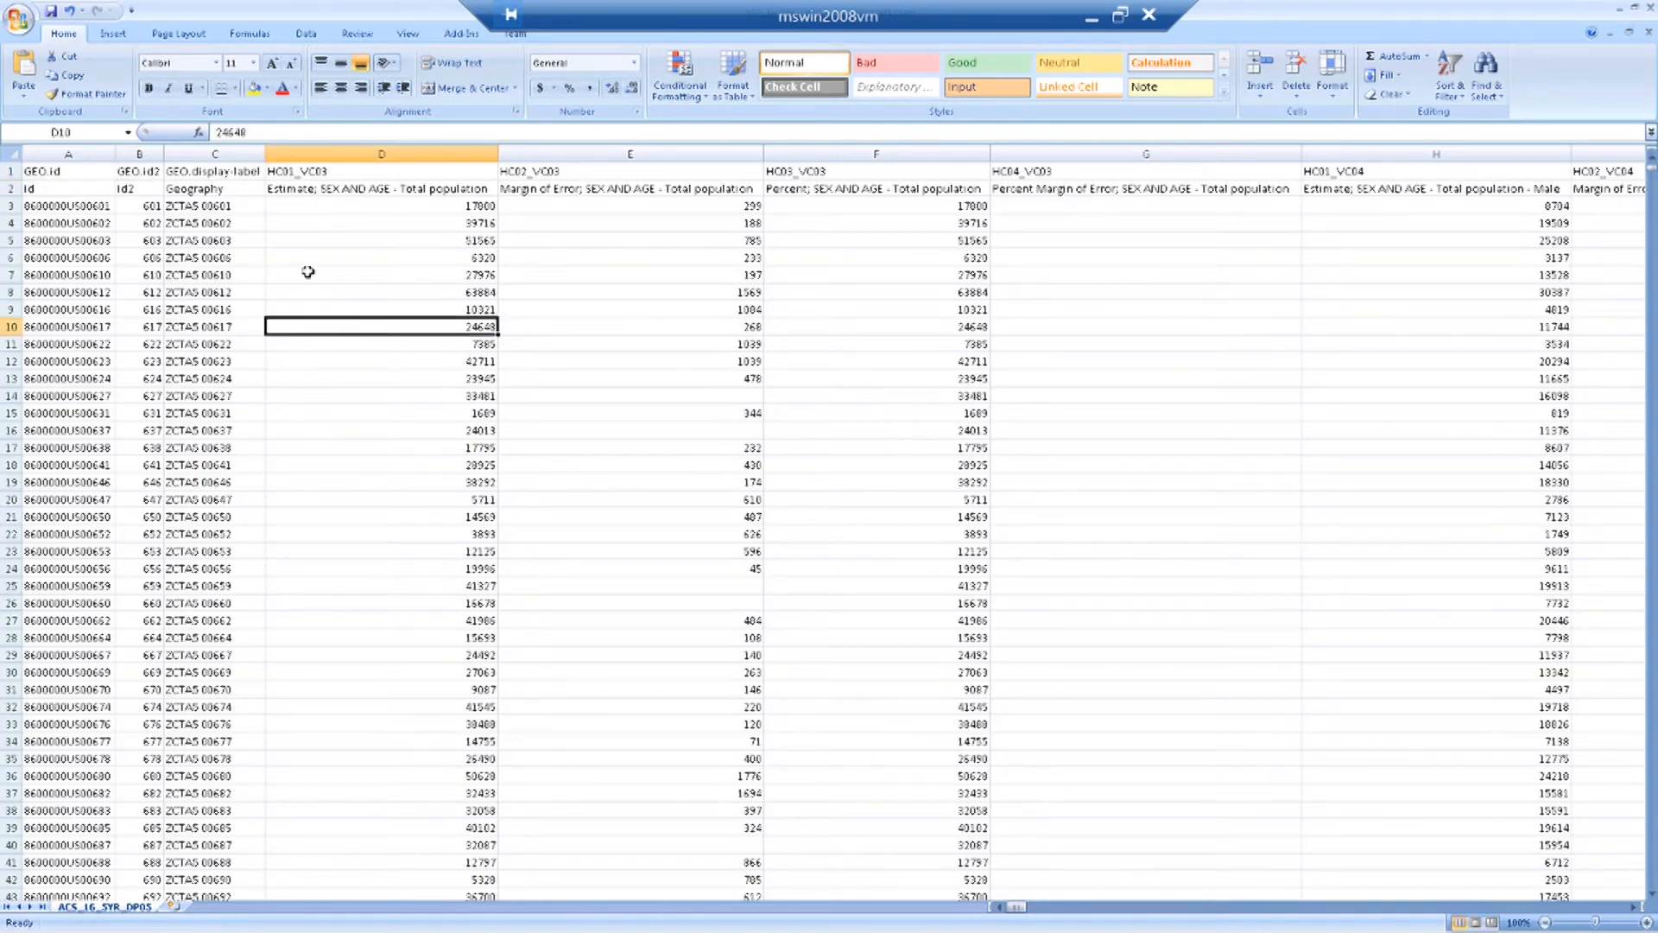
left_click(243, 206)
left_click(432, 292)
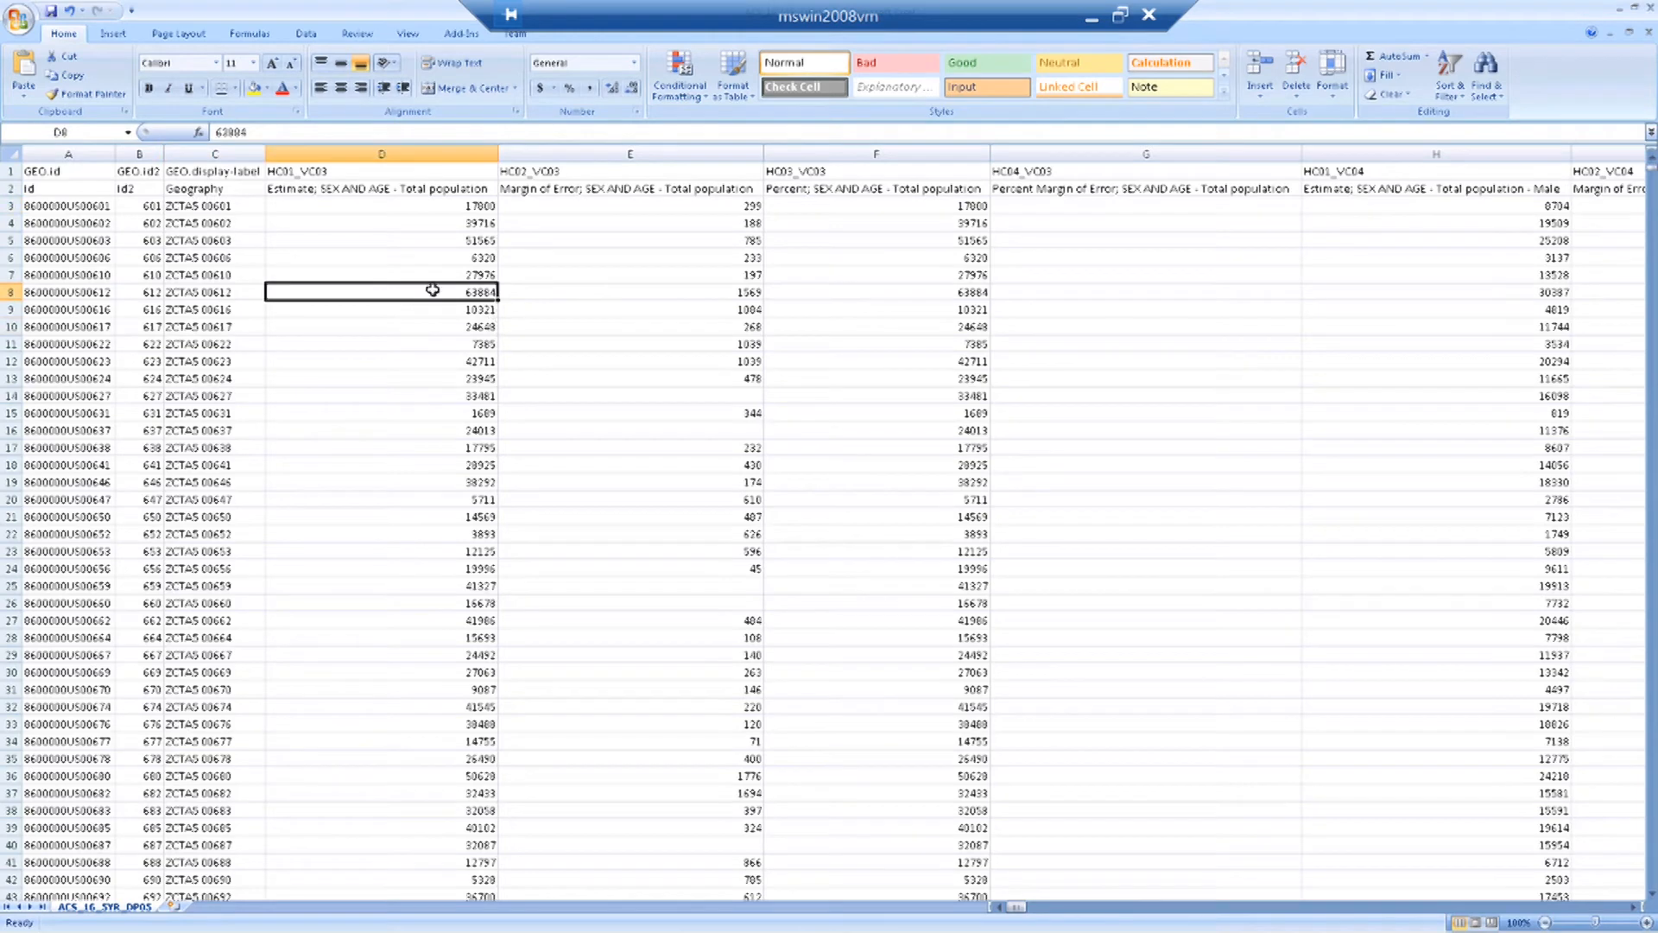
left_click(139, 162)
left_click(346, 273)
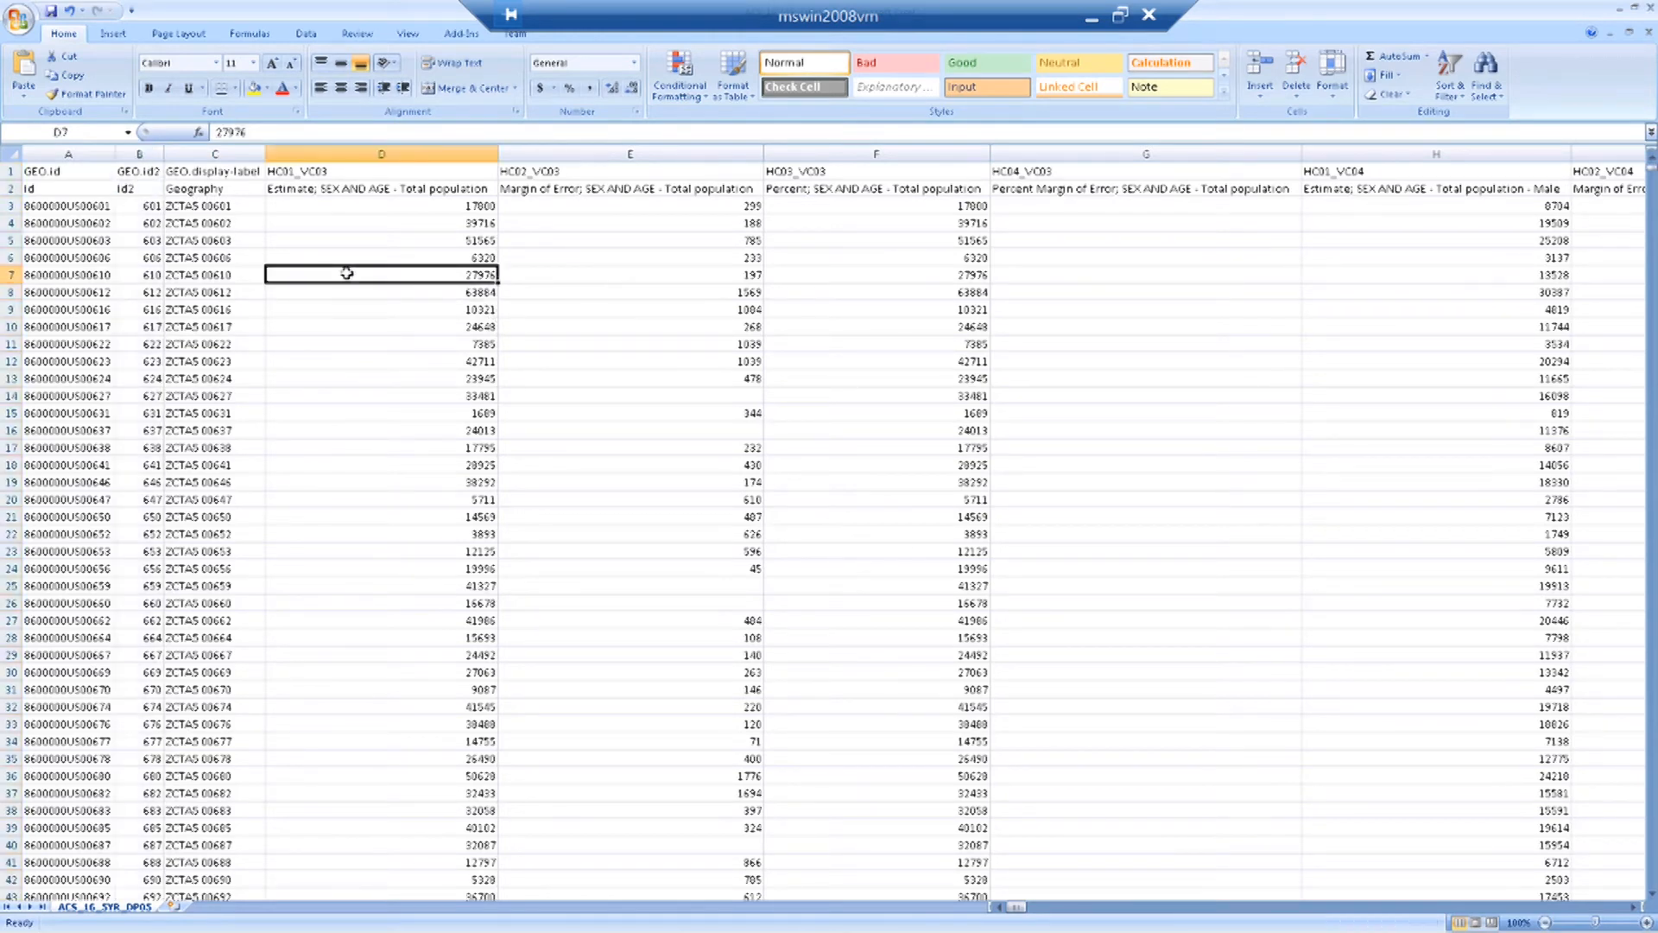
left_click(151, 154)
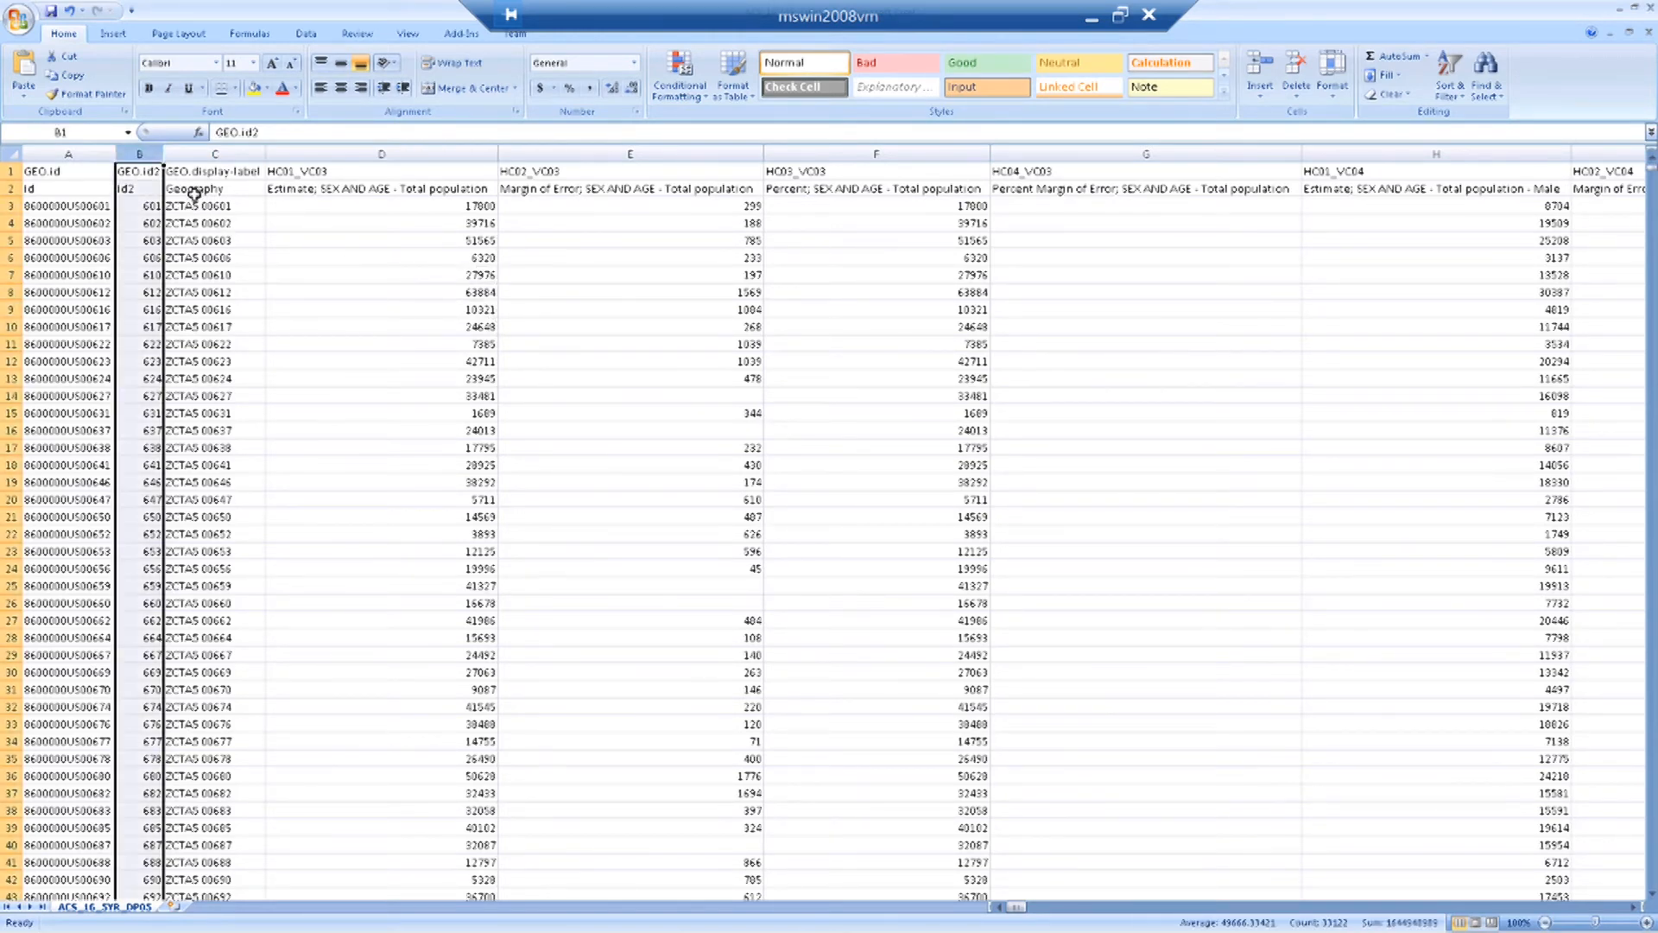
left_click_drag(164, 157, 95, 748)
left_click(317, 275)
left_click(161, 204)
Examine the two header rows and the estimate, margin of error and percent columns for total population by ZIP code area.
left_click(1428, 275)
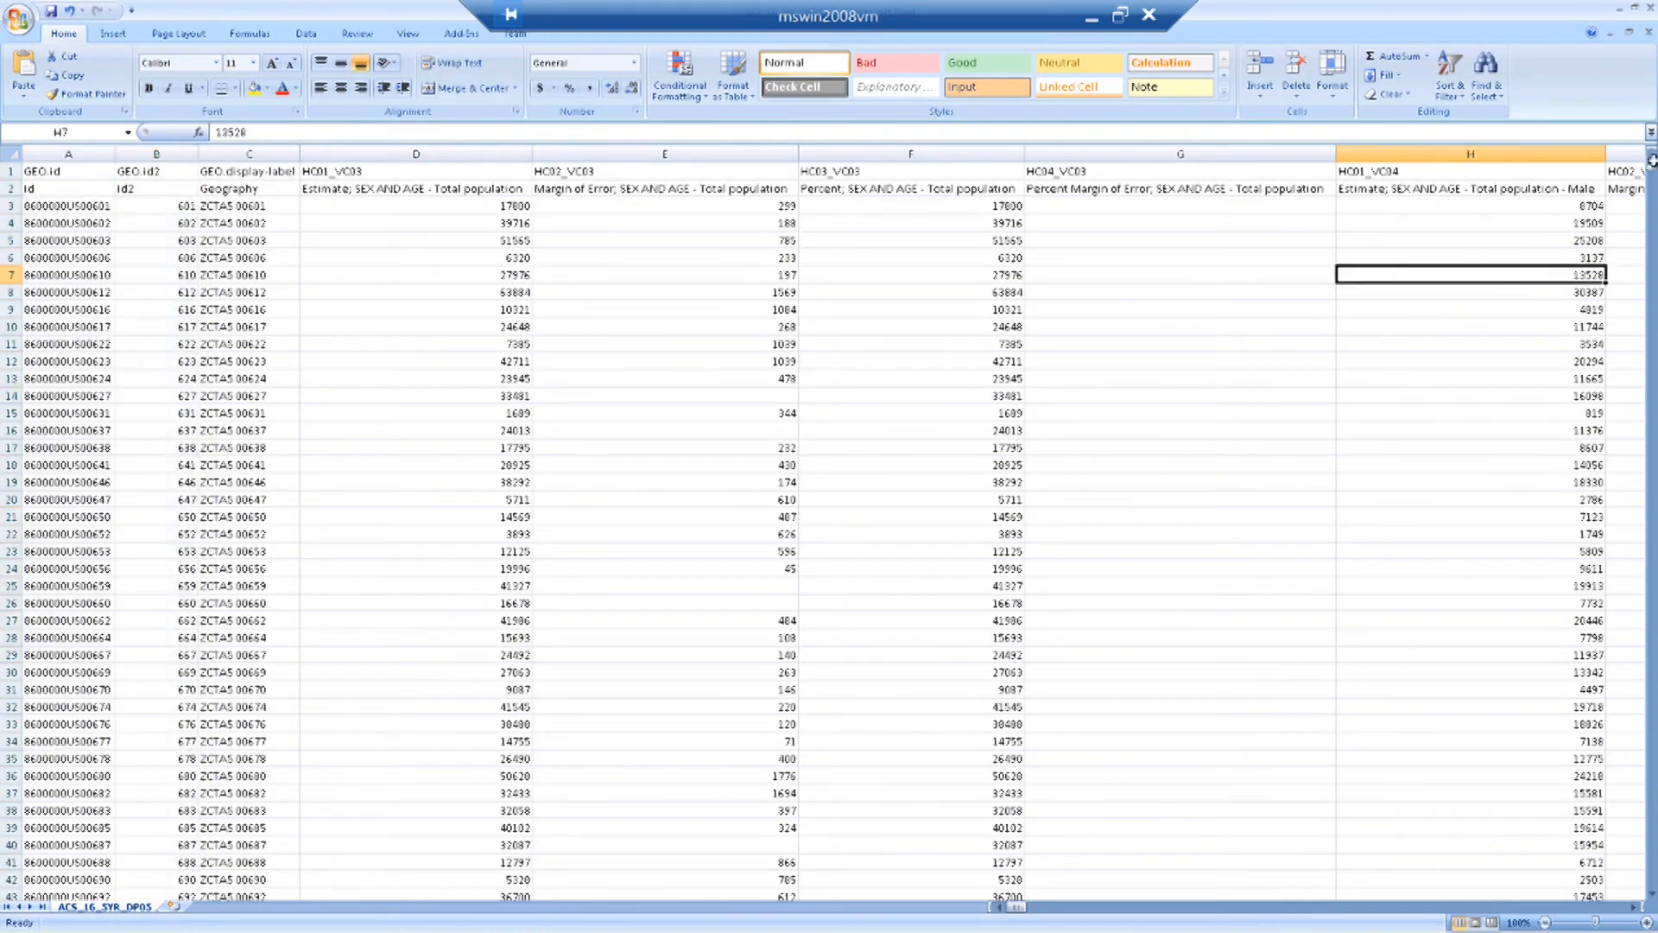
left_click(337, 206)
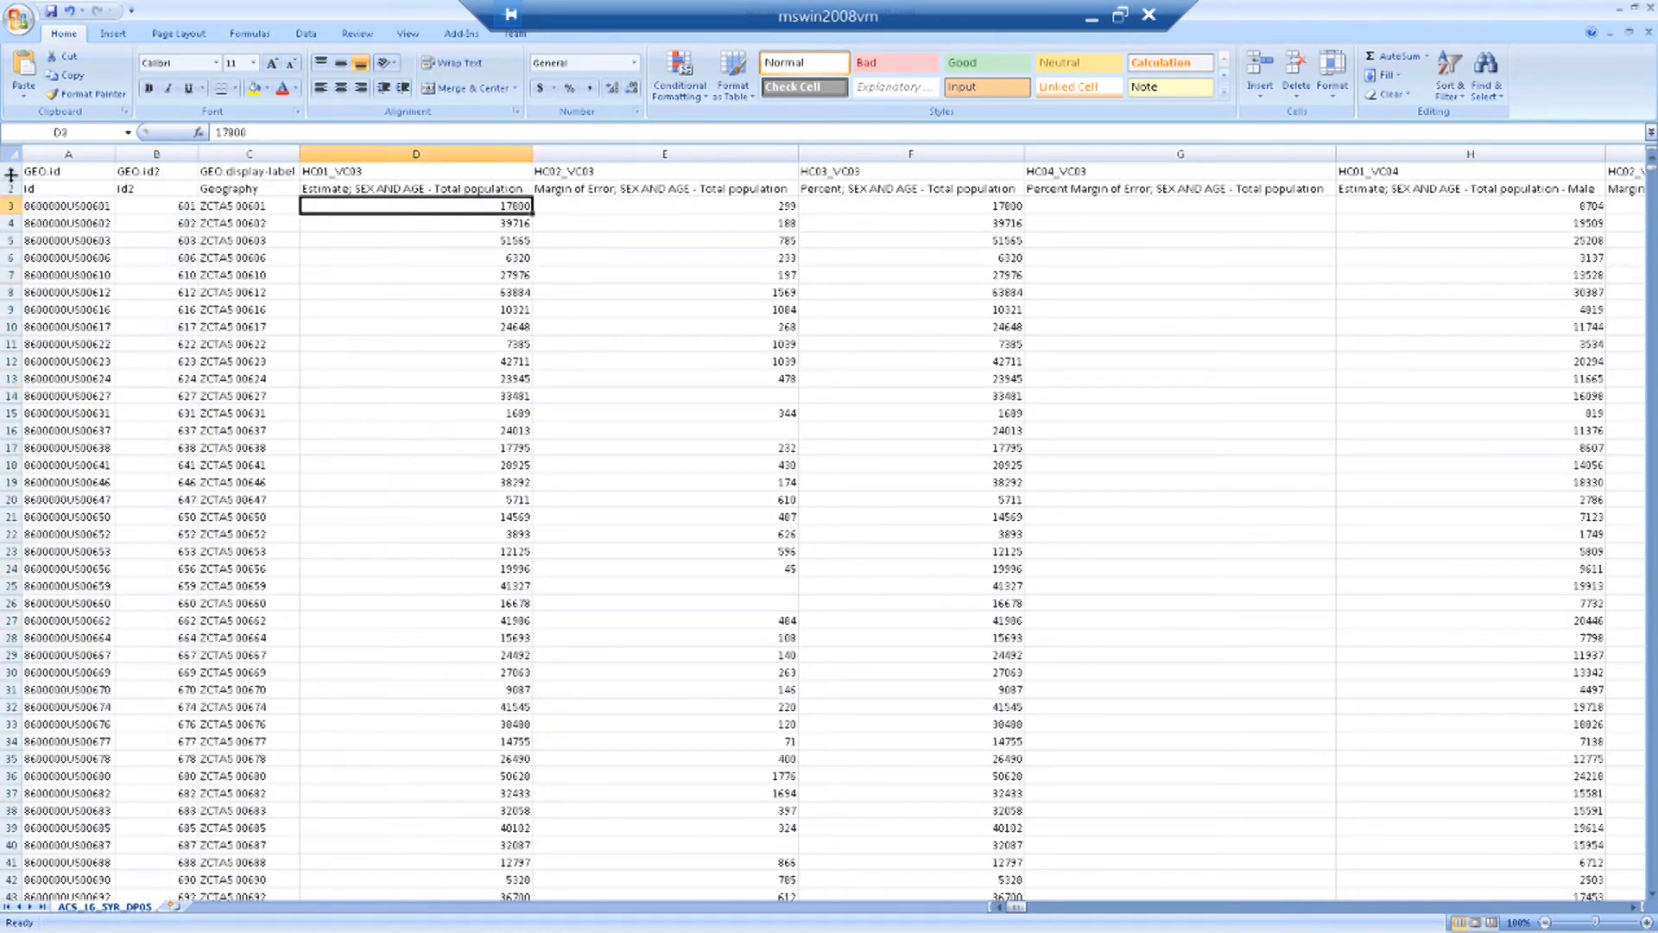
left_click_drag(6, 170, 7, 186)
left_click(196, 271)
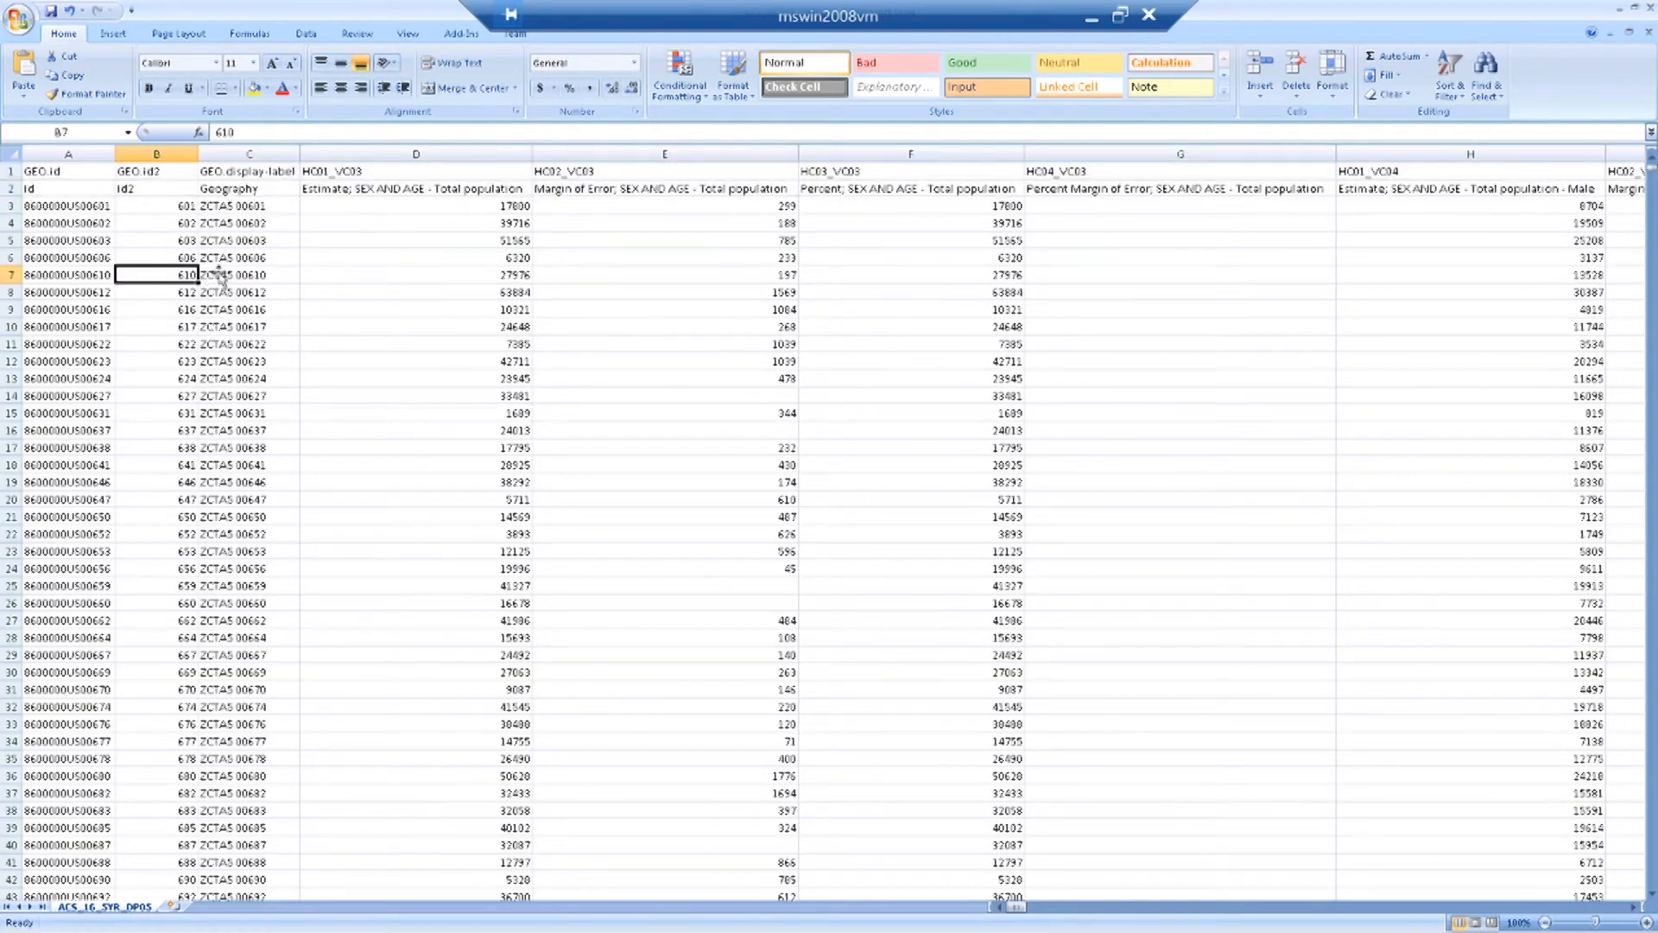
left_click(351, 188)
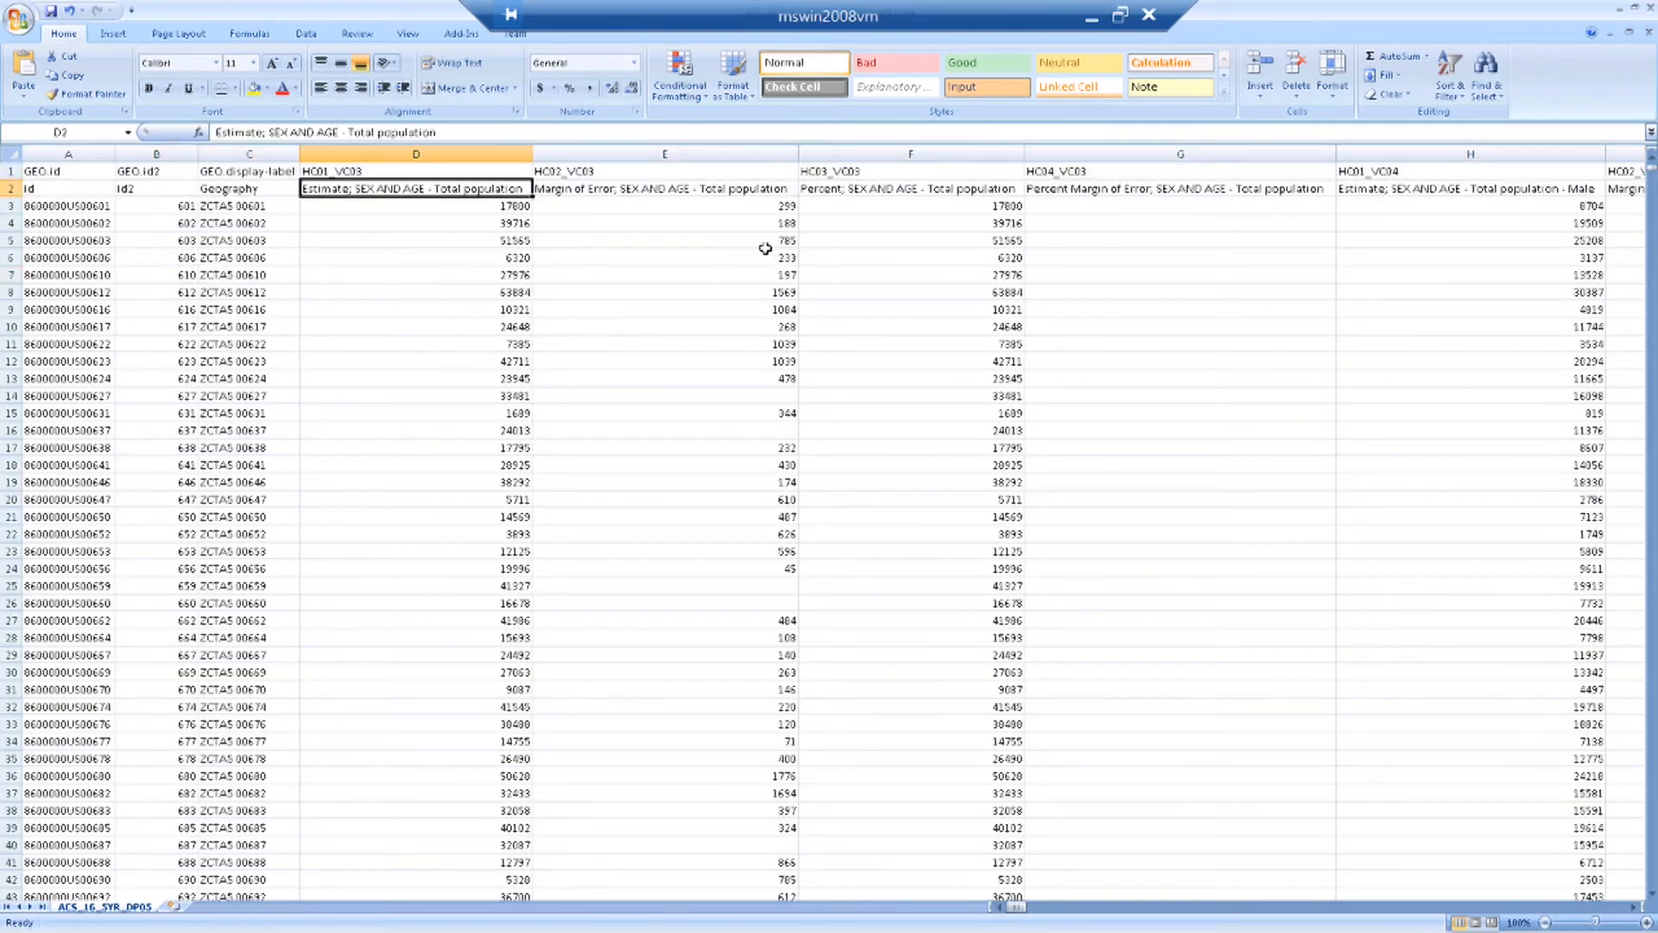
left_click(593, 309)
left_click(399, 188)
left_click(436, 239)
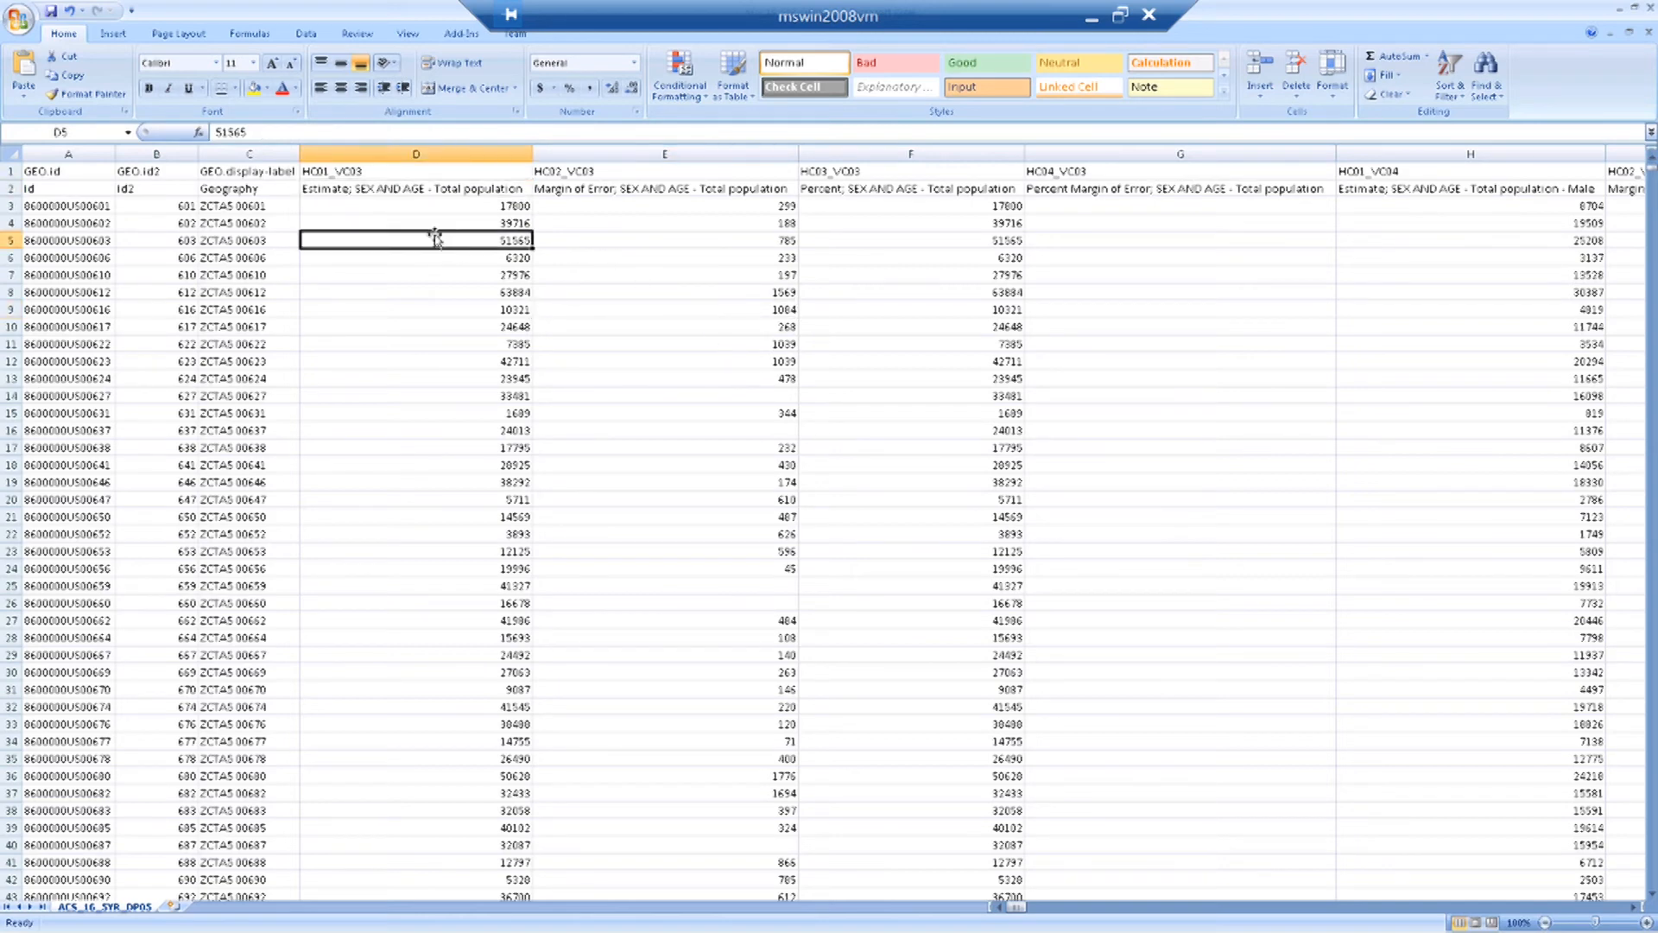
left_click(405, 189)
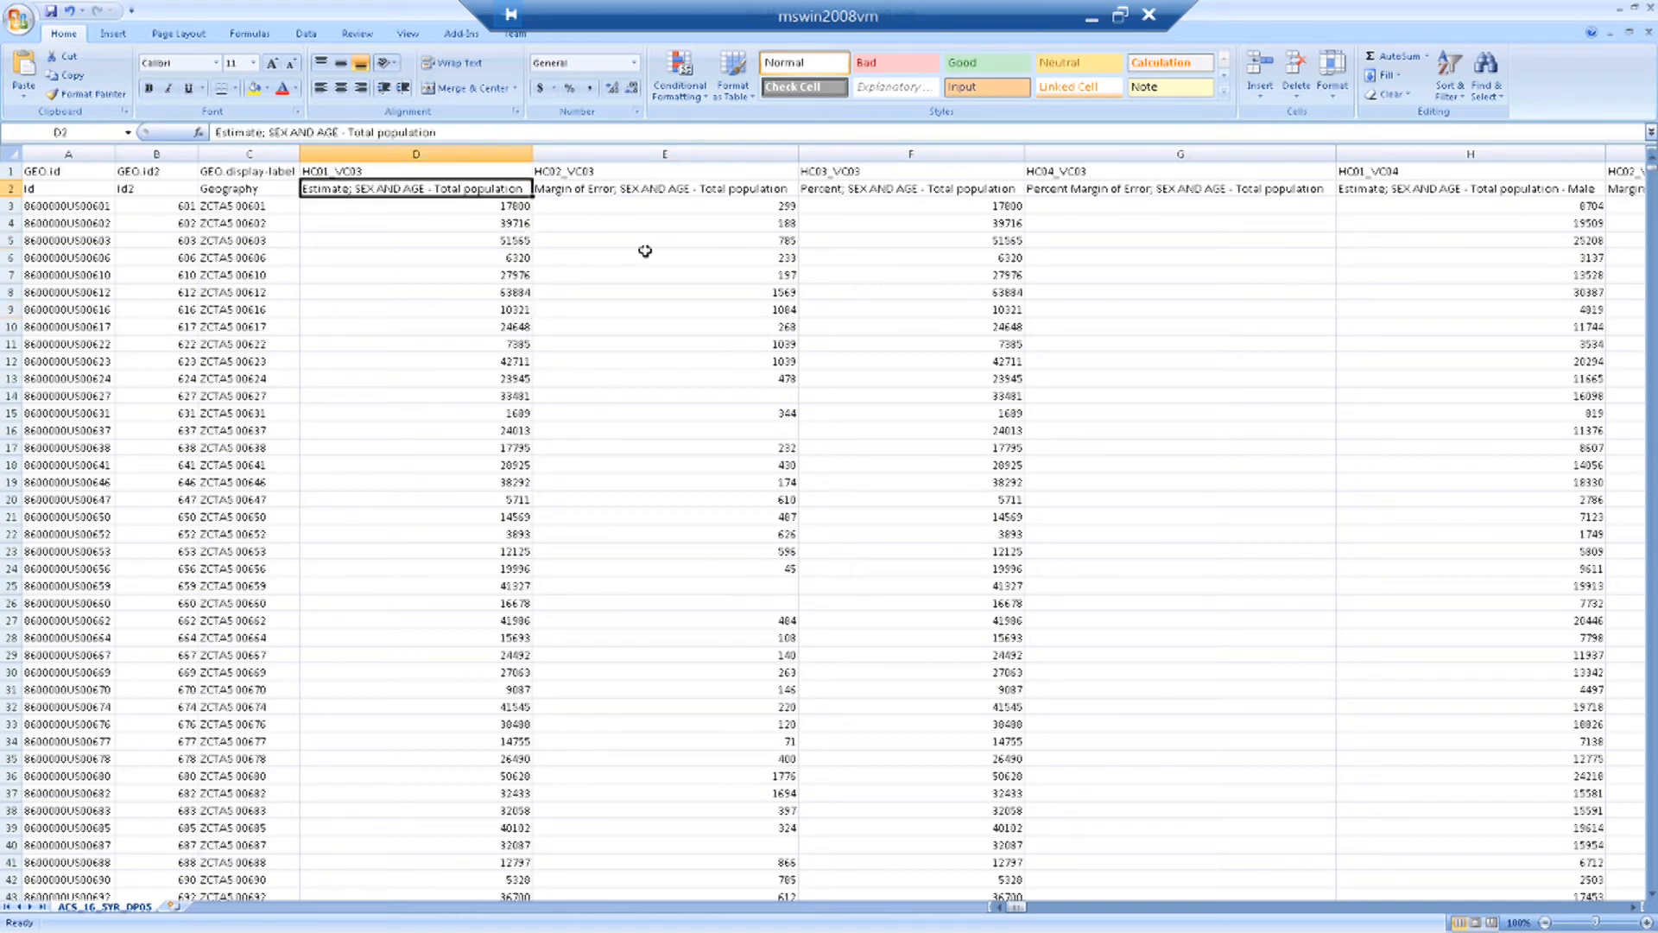
left_click(898, 289)
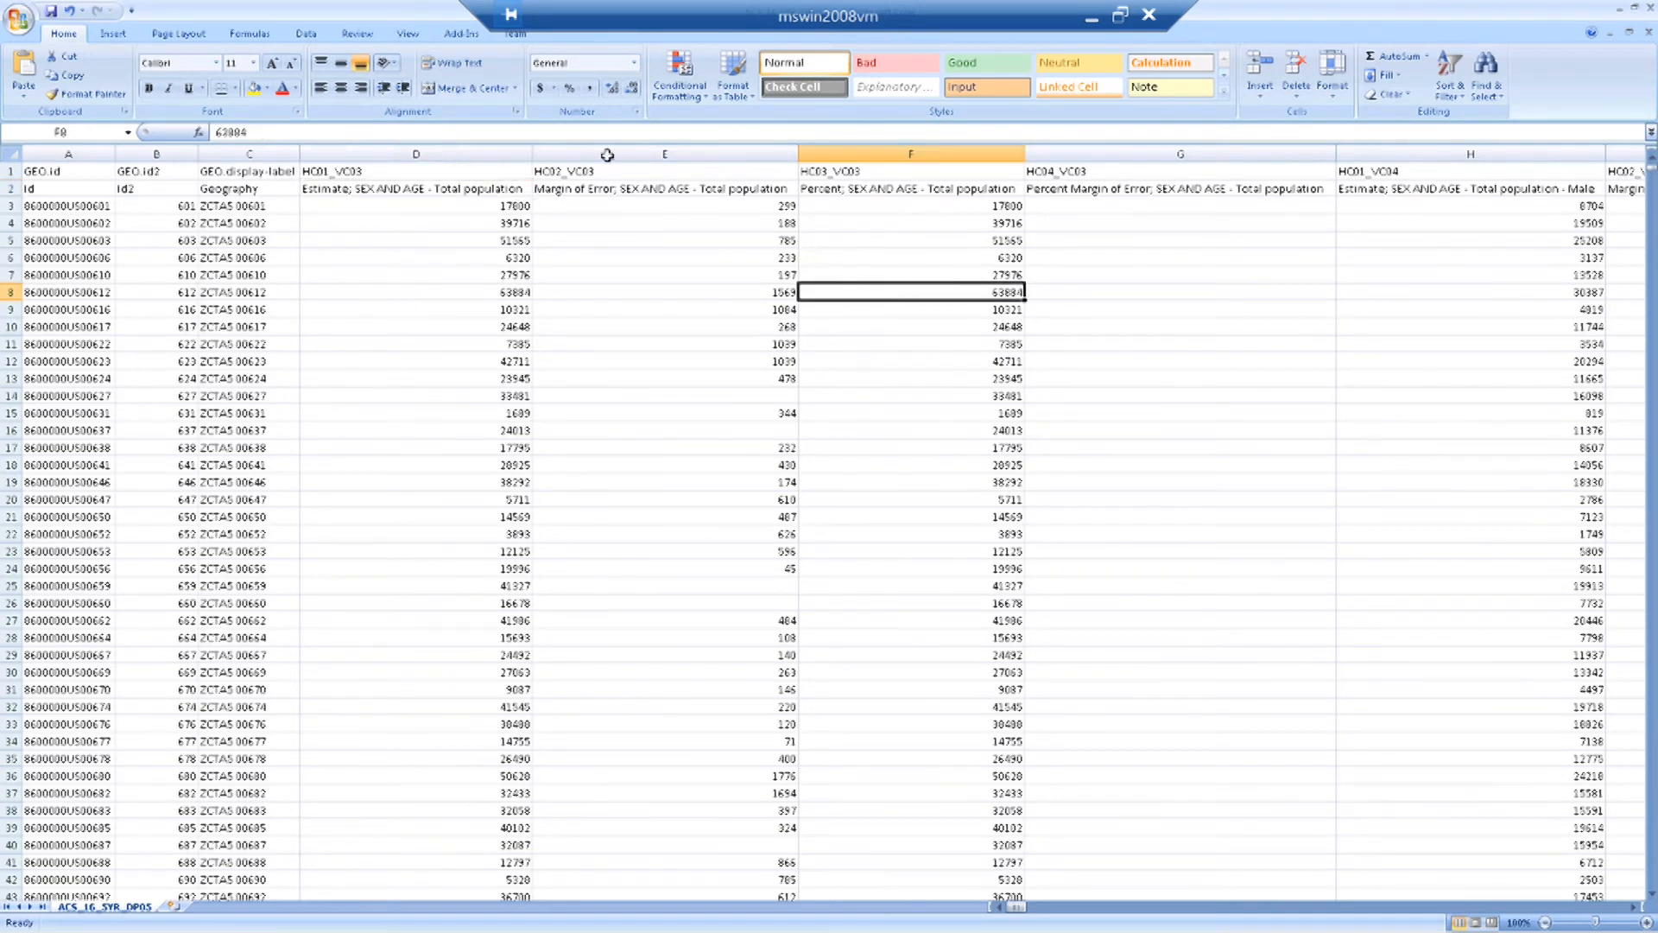
left_click(631, 191)
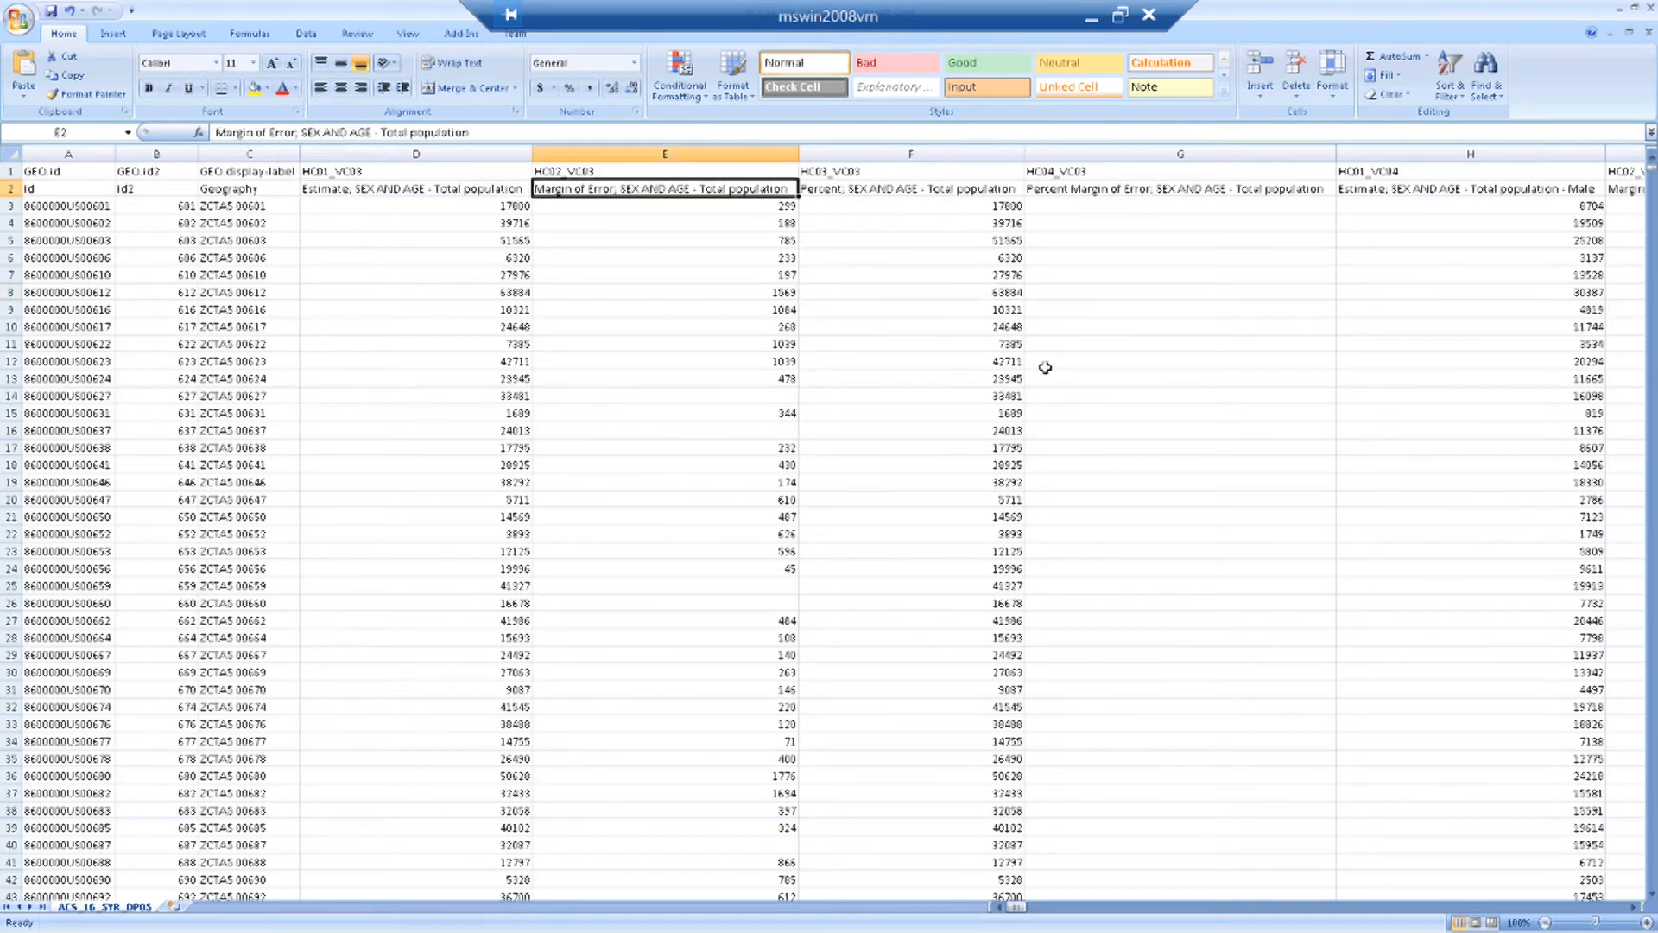
Compare the coded column names in row 1, such as HC01_VC03 and HC02_VC03, with the descriptive total population headers in row 2.
left_click(869, 193)
left_click(1120, 192)
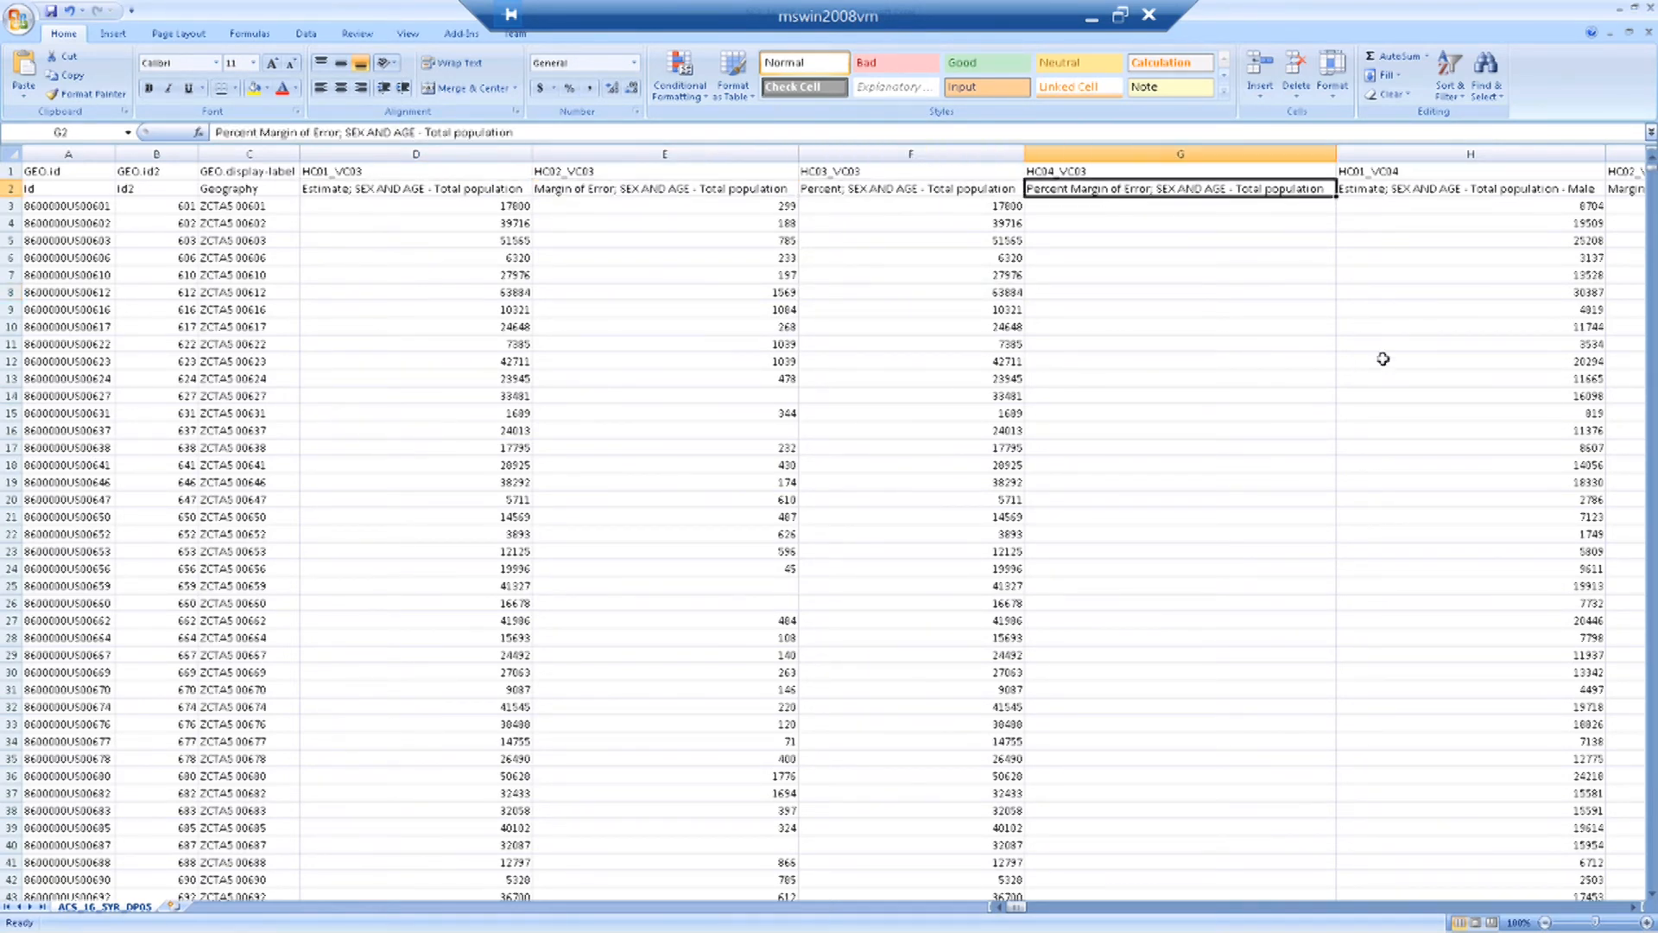
left_click(423, 238)
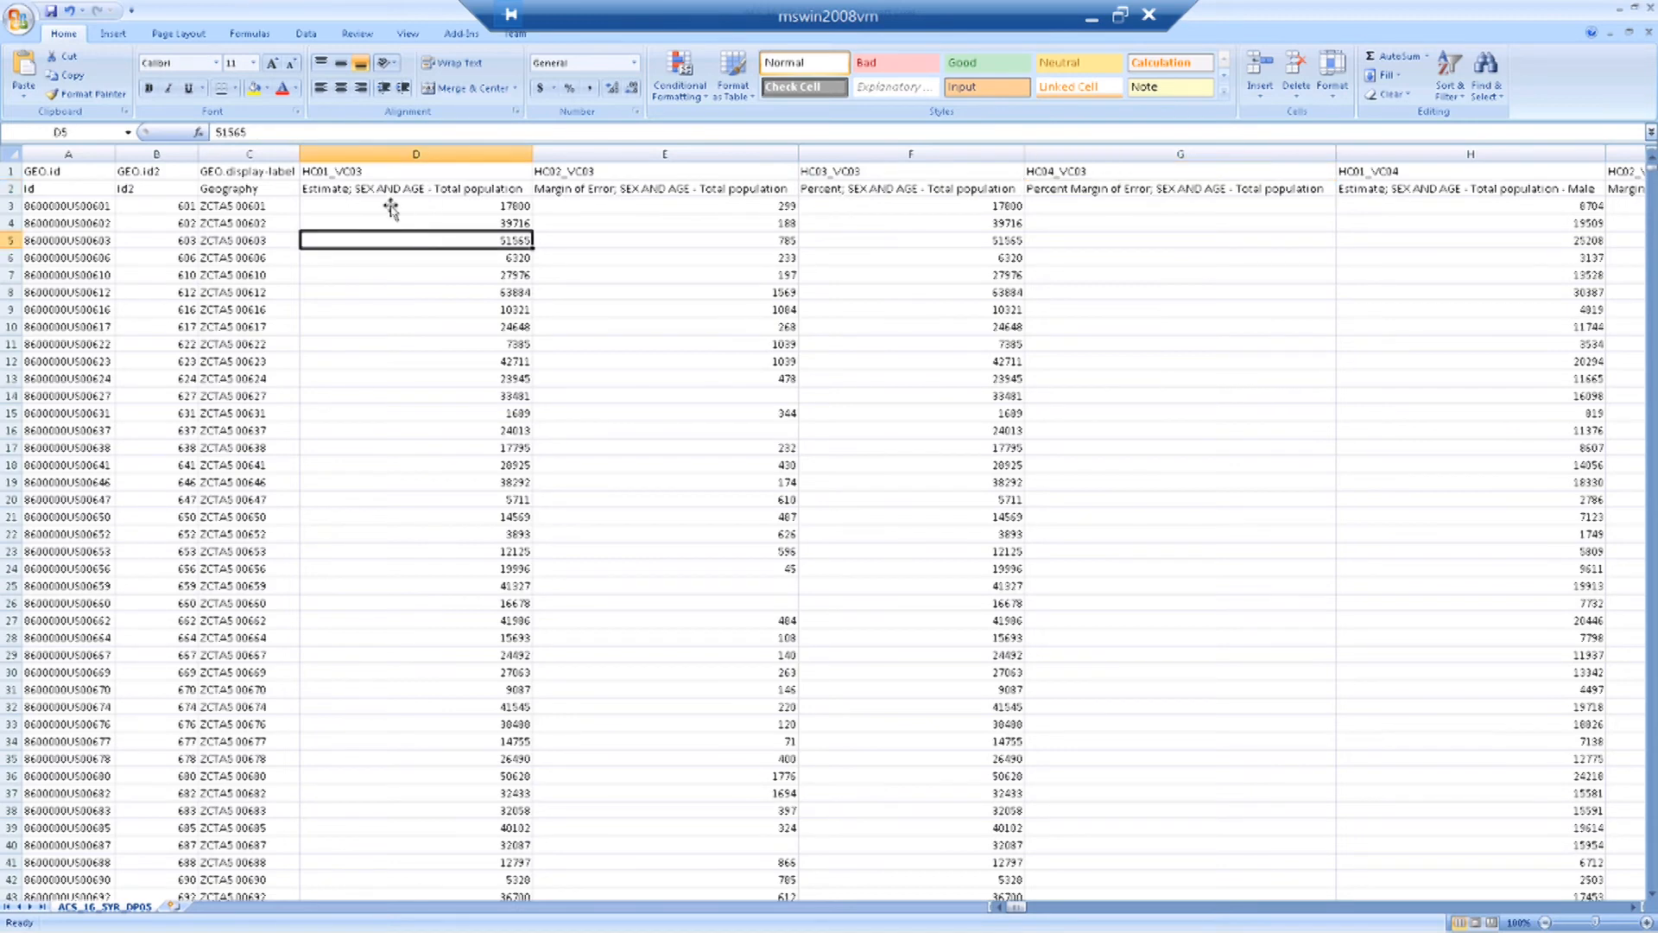
left_click(356, 171)
left_click(431, 221)
left_click(9, 171)
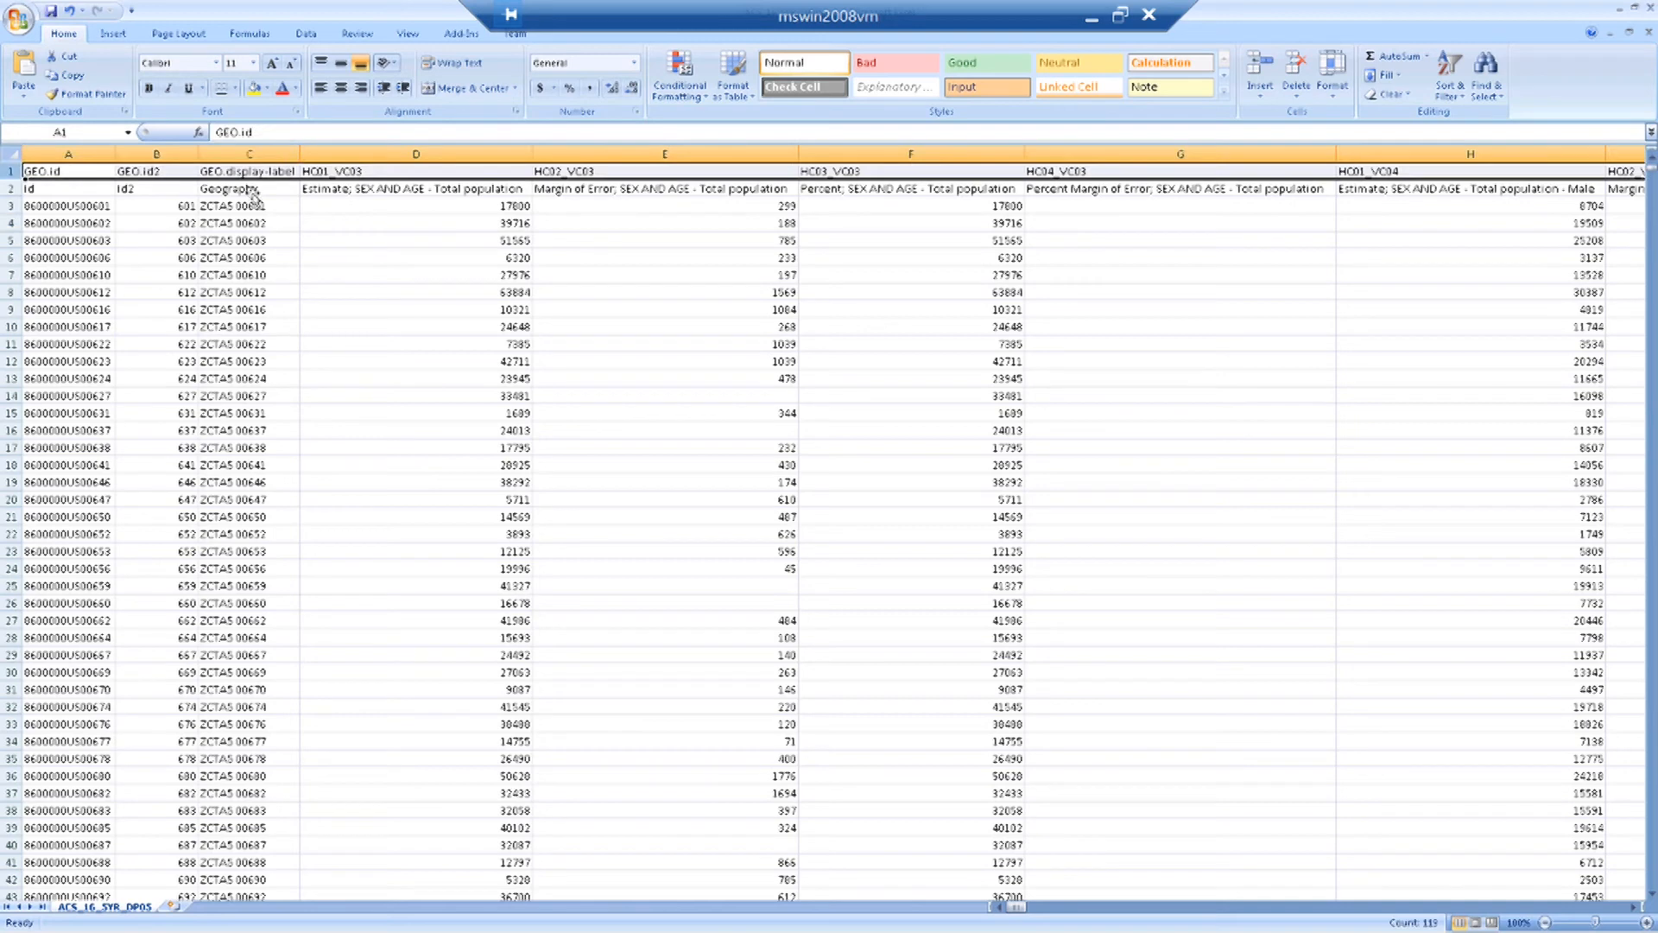
left_click(494, 240)
left_click(371, 172)
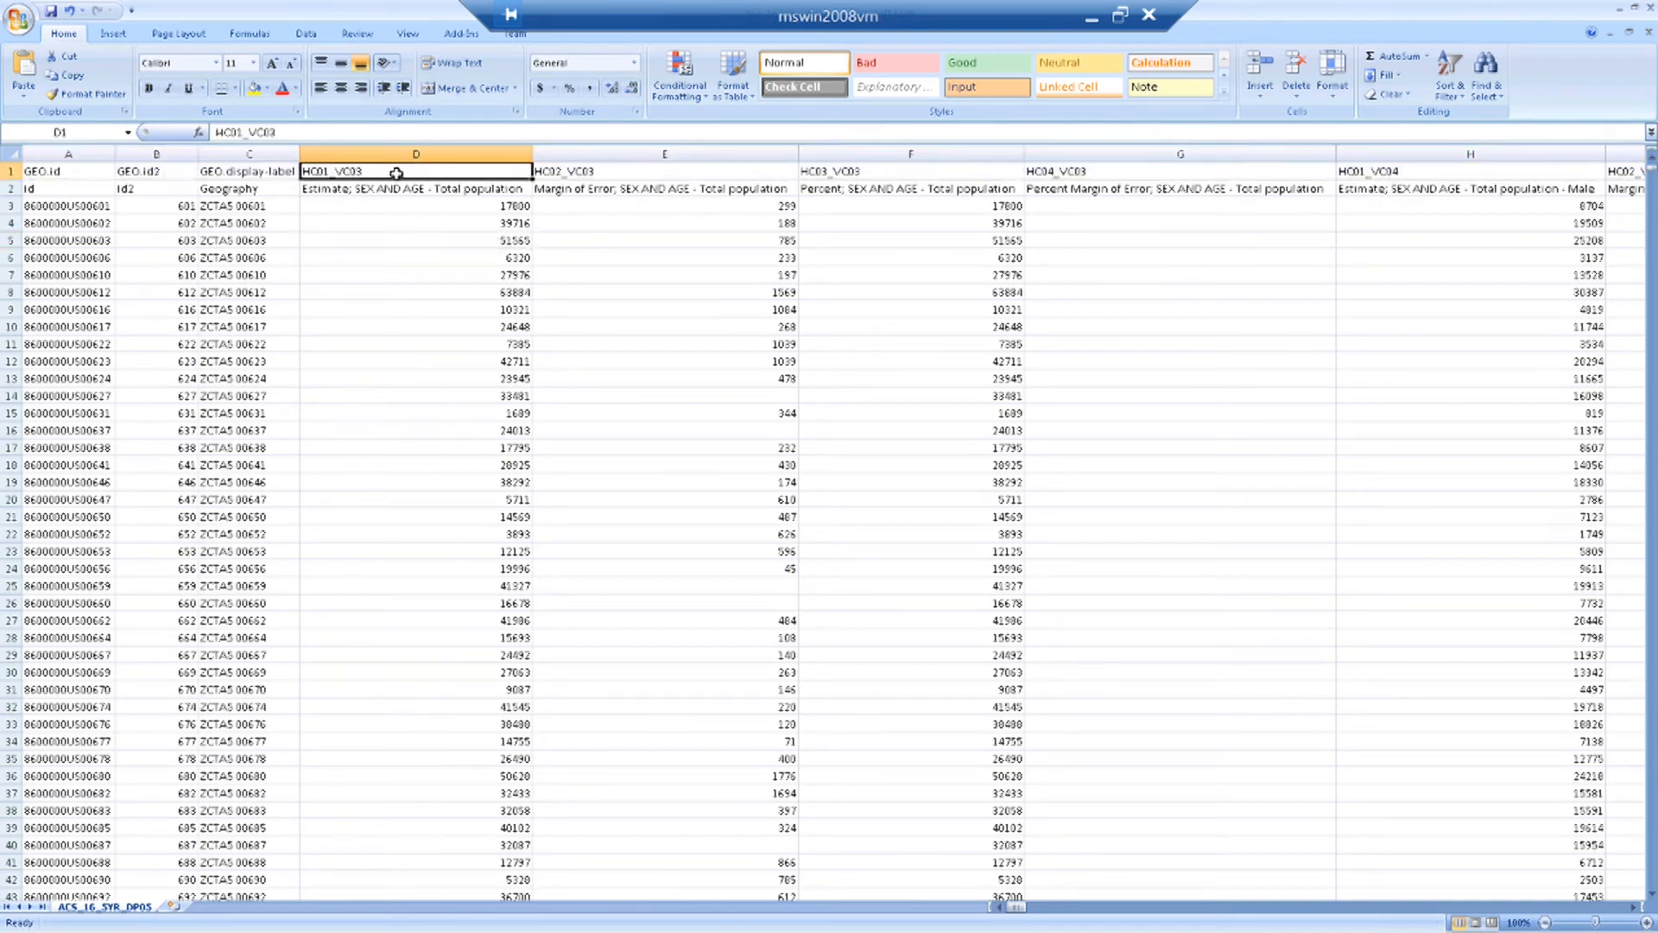
left_click(584, 172)
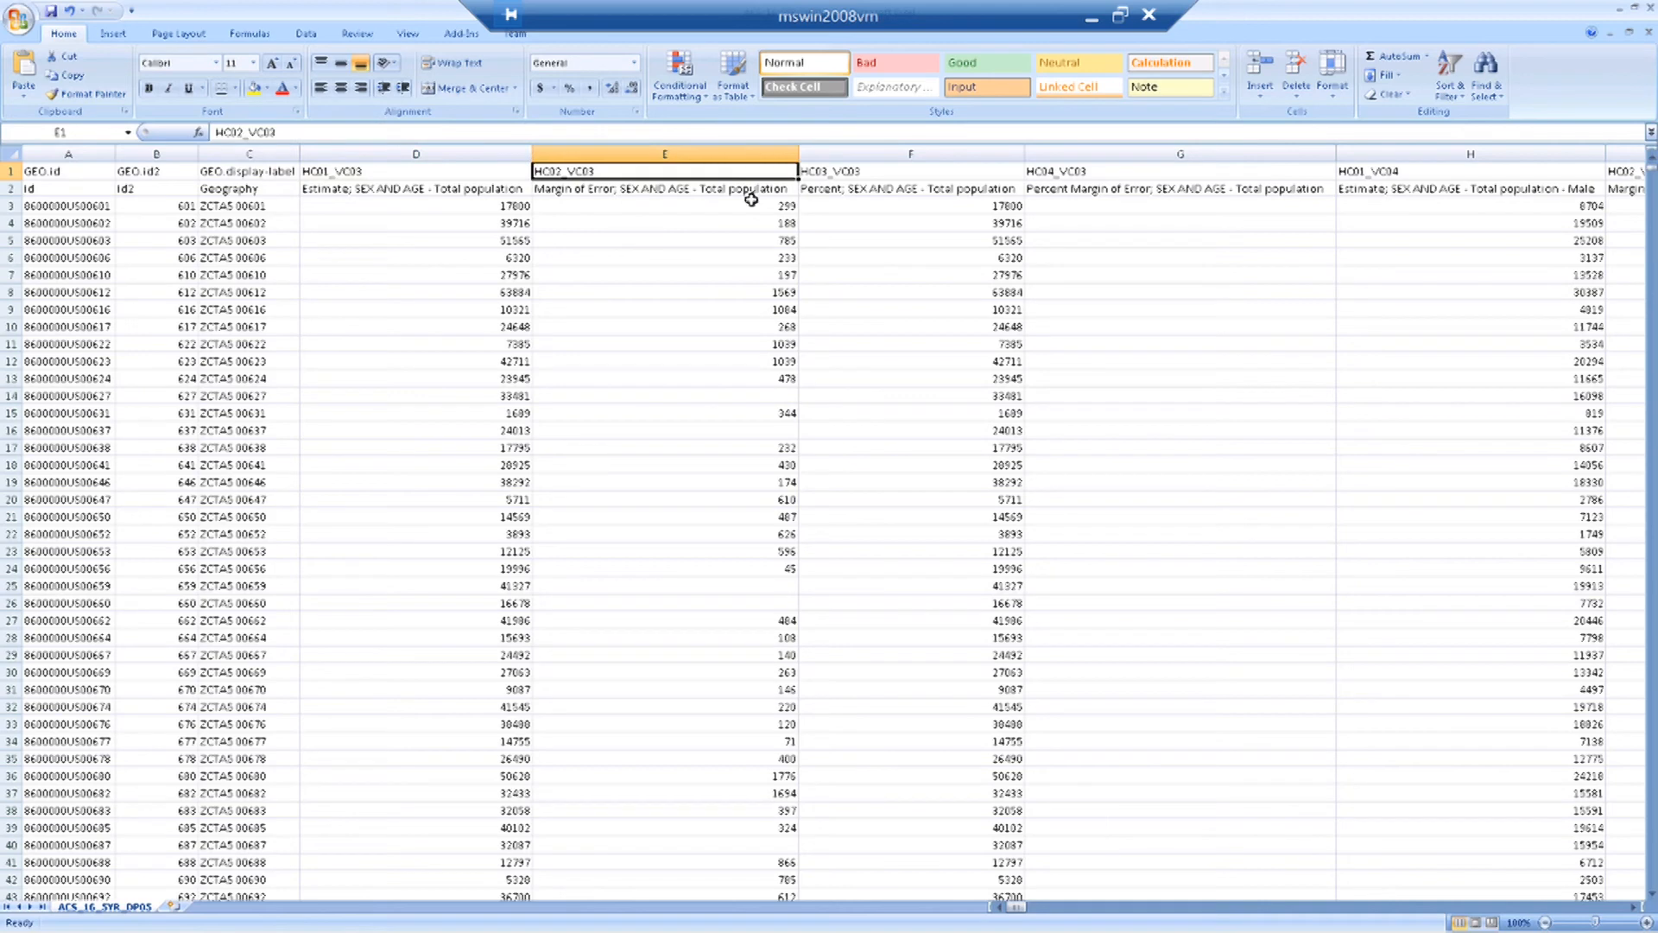
left_click(687, 186)
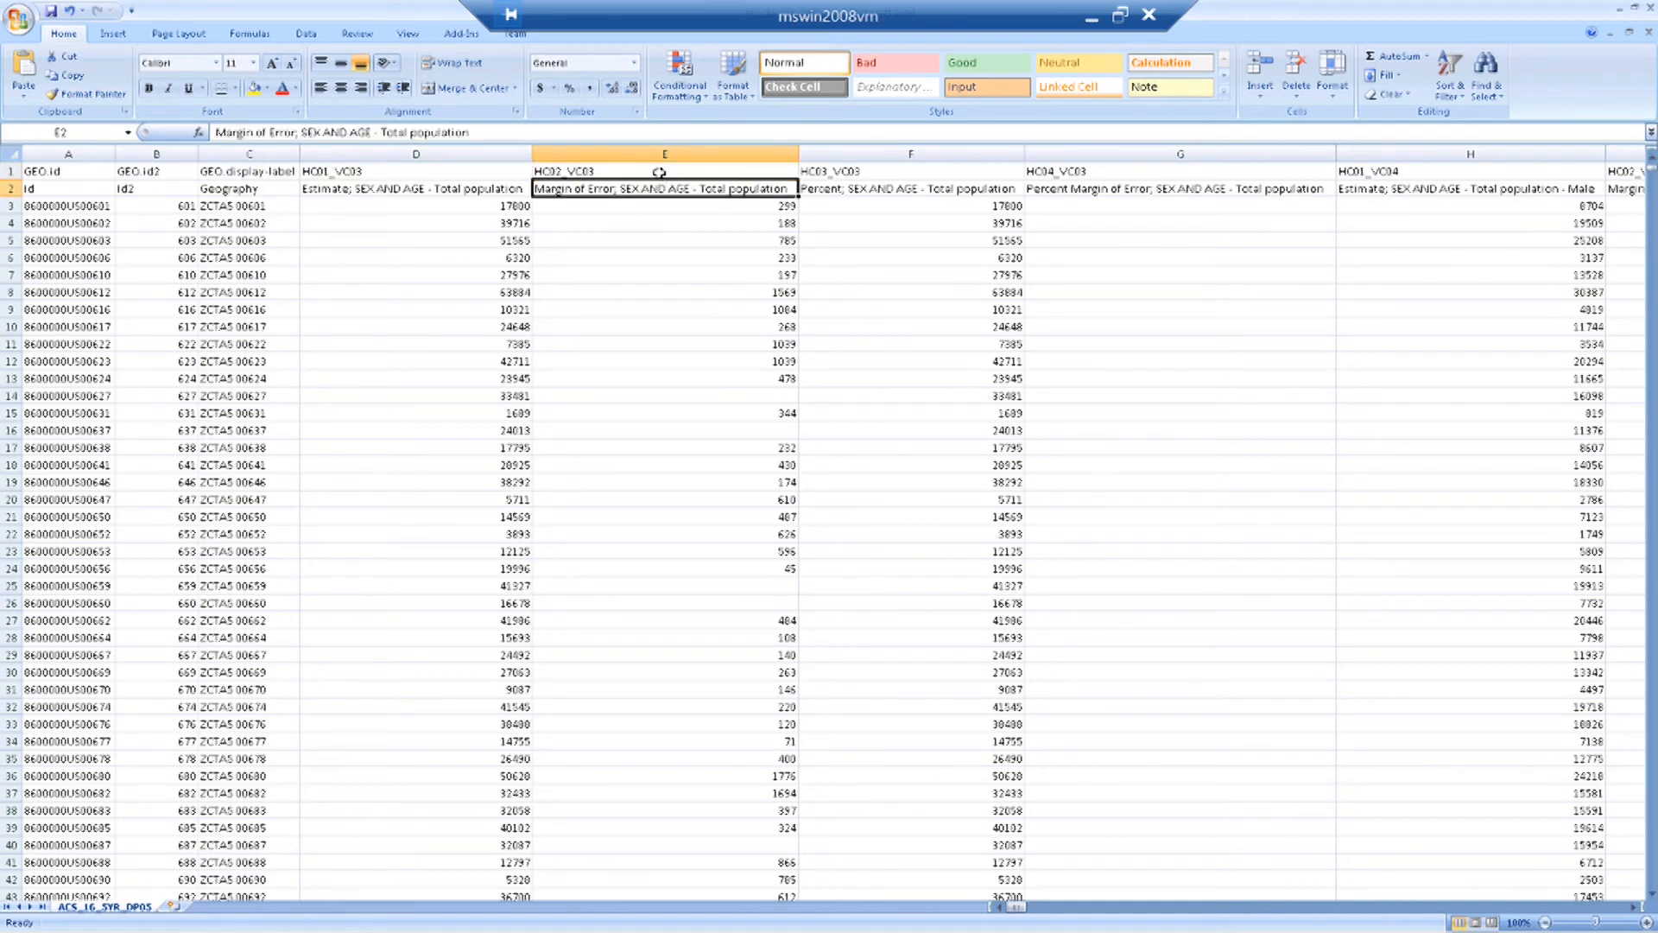
left_click(662, 170)
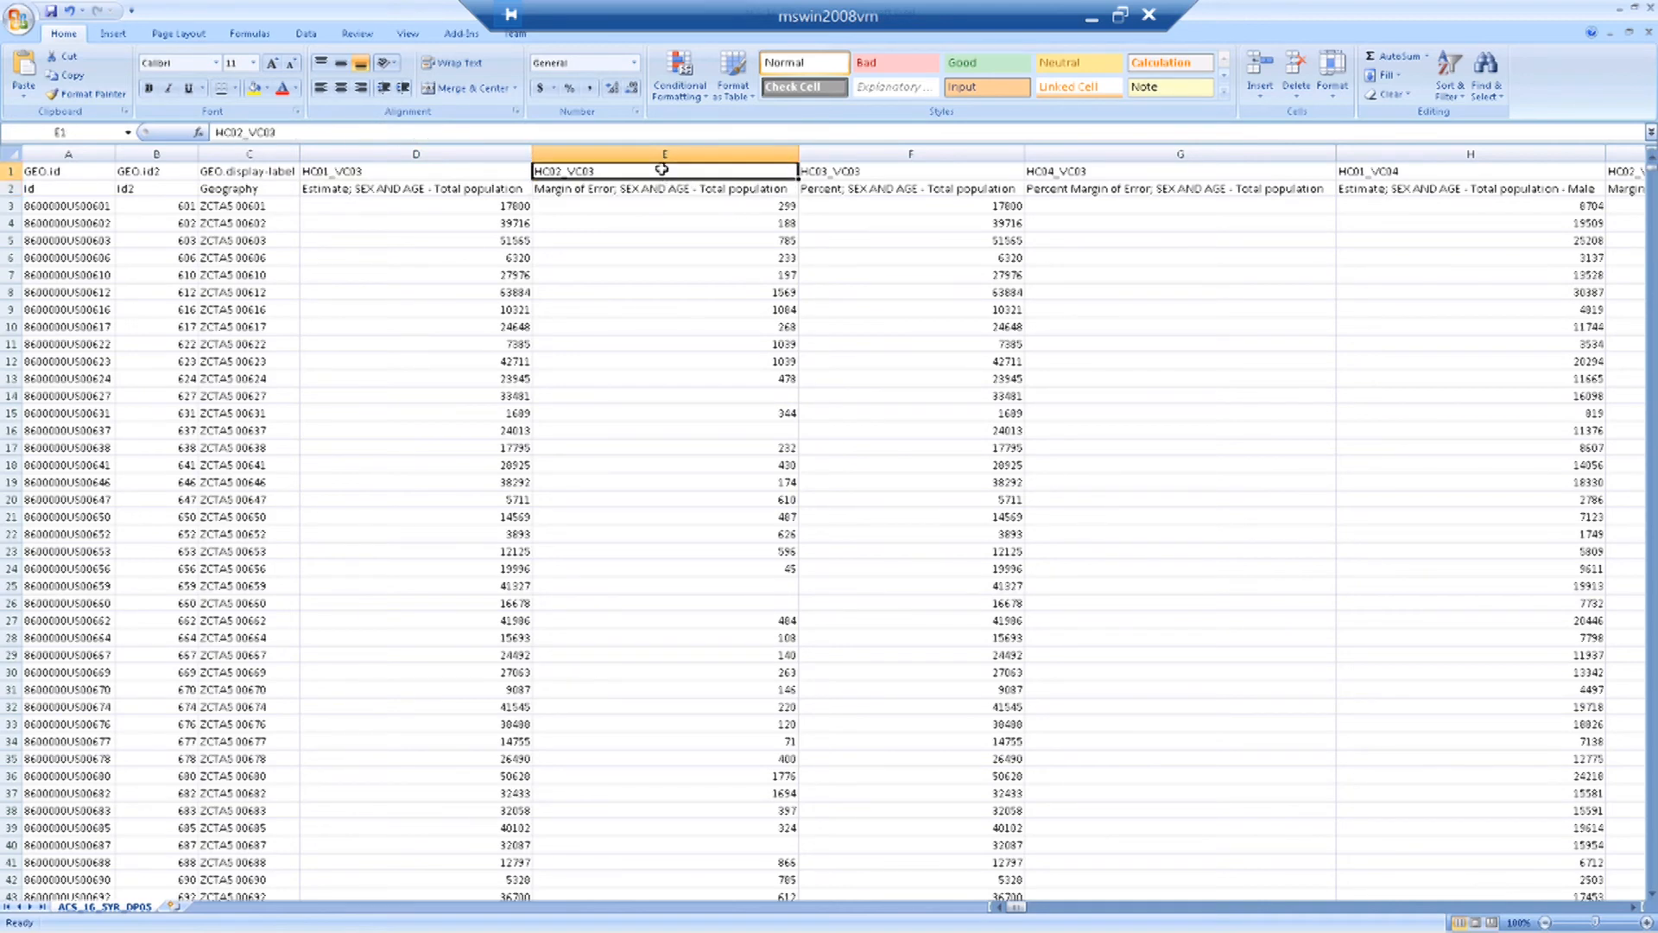
mouse_move(1018, 907)
left_mouse_down()
mouse_move(1074, 914)
mouse_move(1005, 908)
left_mouse_up()
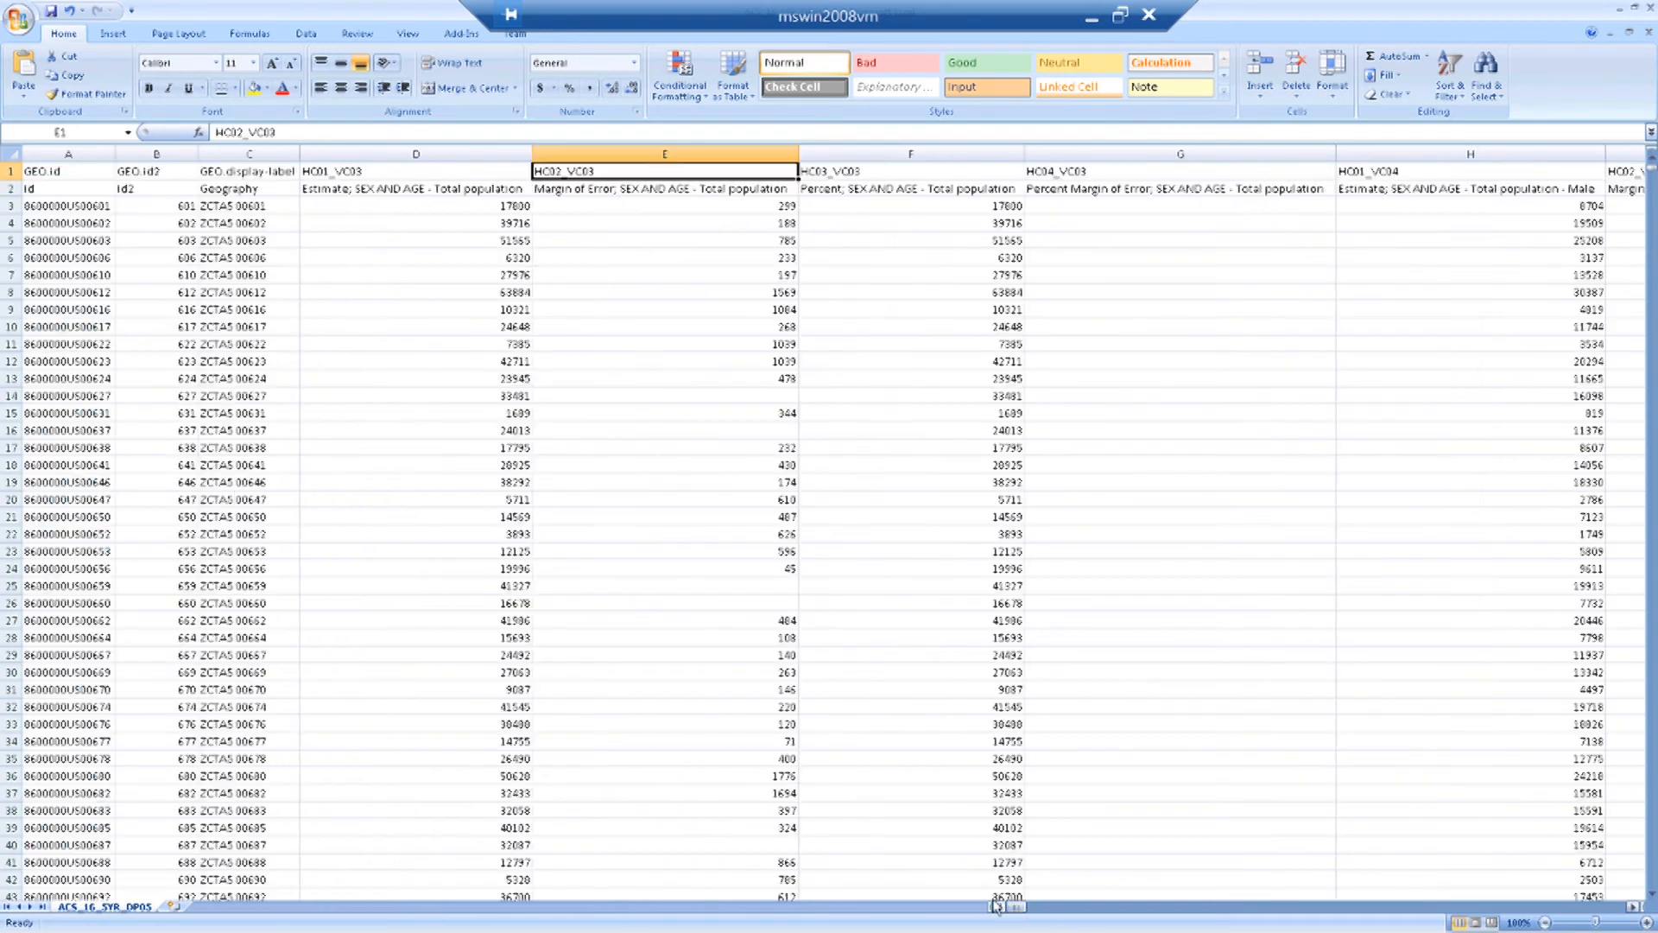
left_click(10, 171)
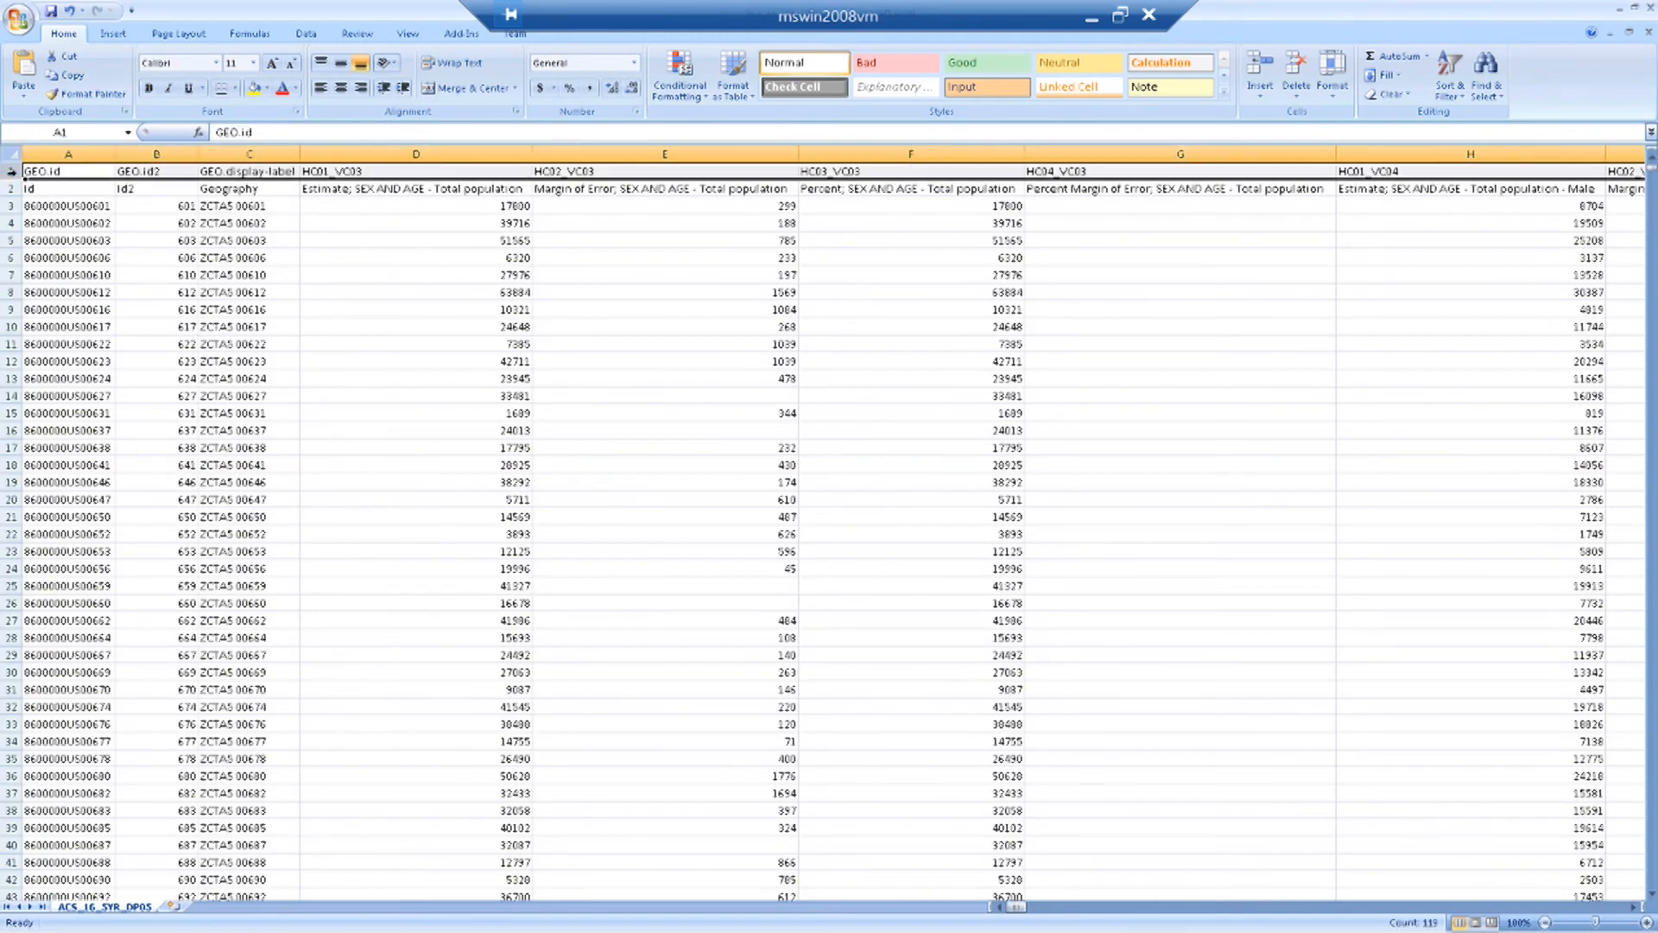
left_click(485, 270)
left_click(430, 187)
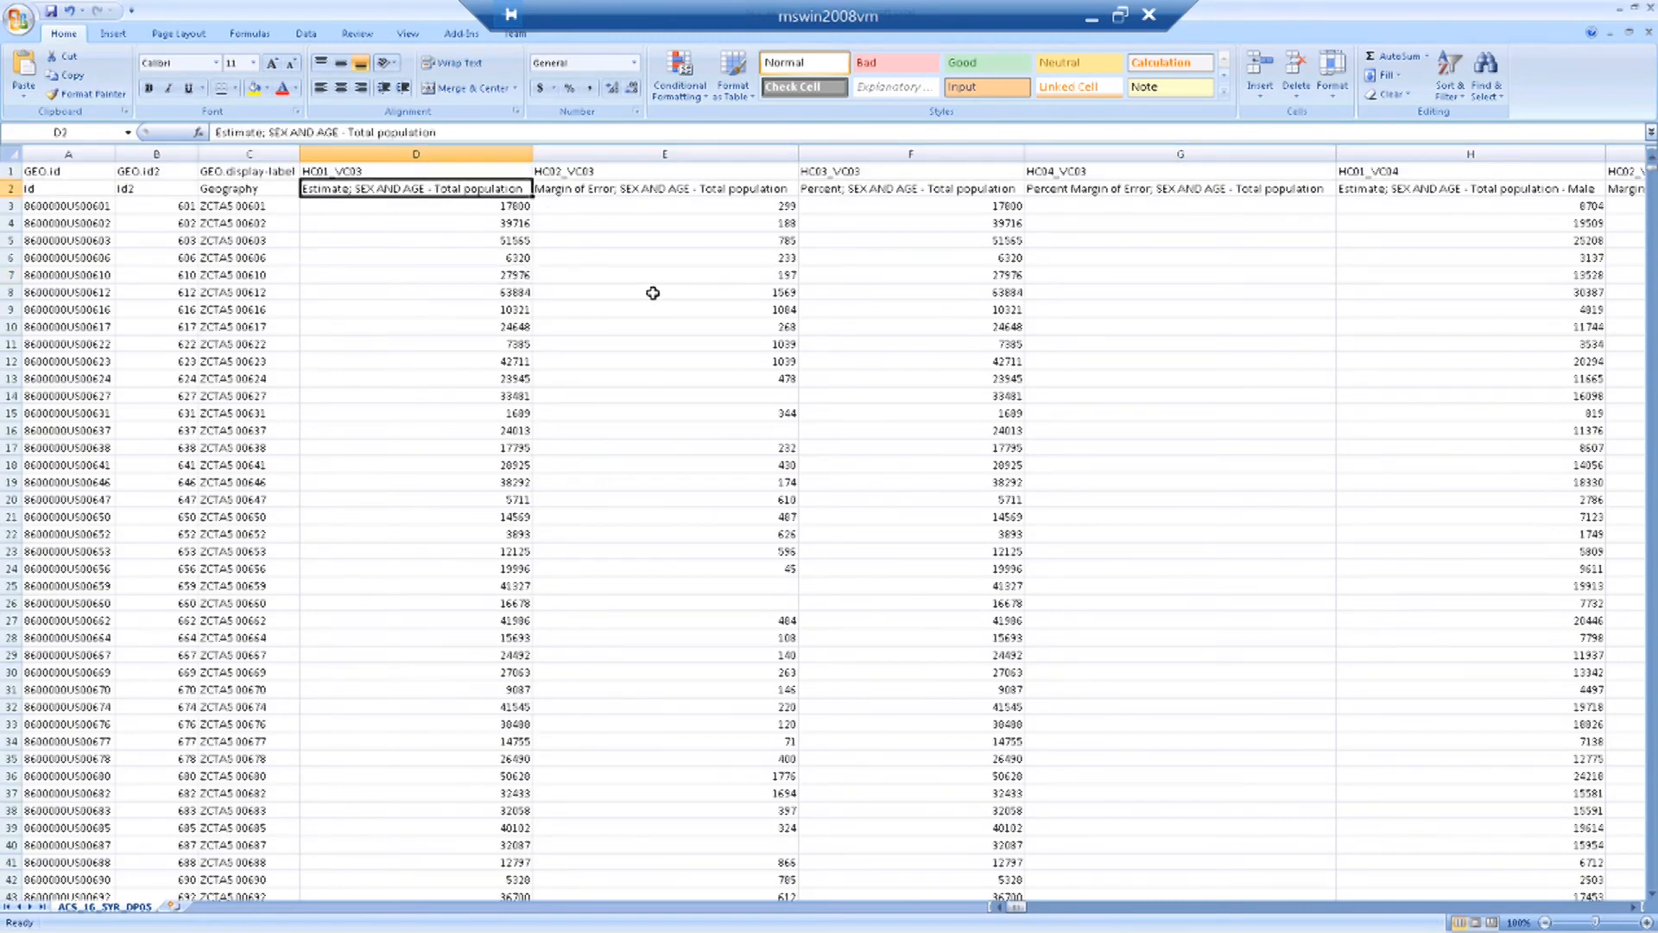